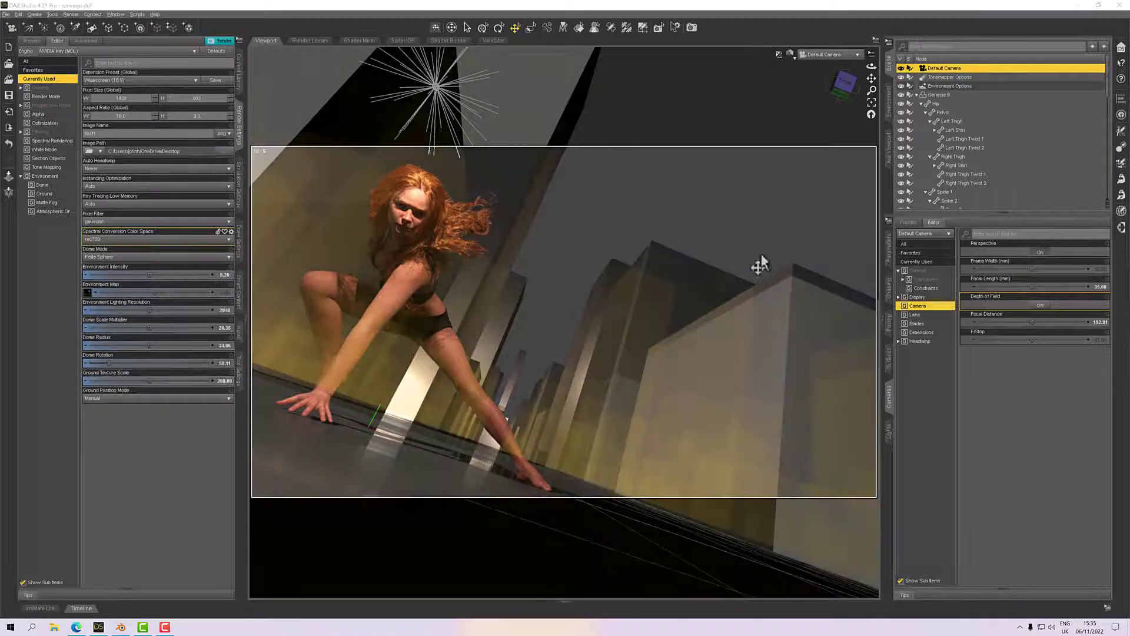
Step: Turn on depth of field for the Default Camera
left_click(945, 68)
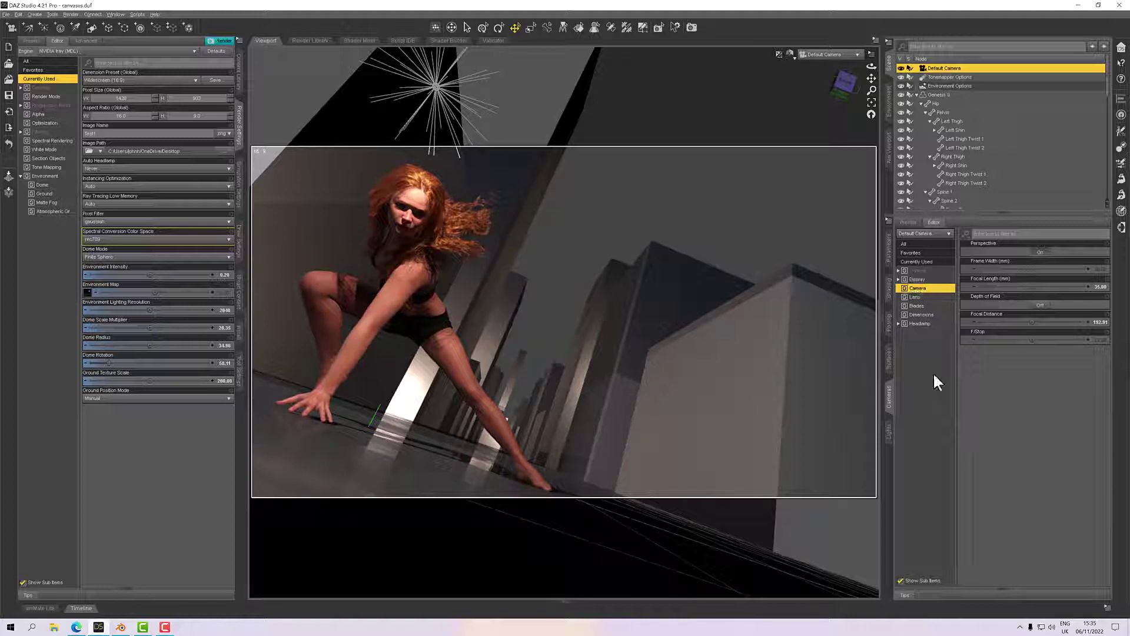
left_click(991, 308)
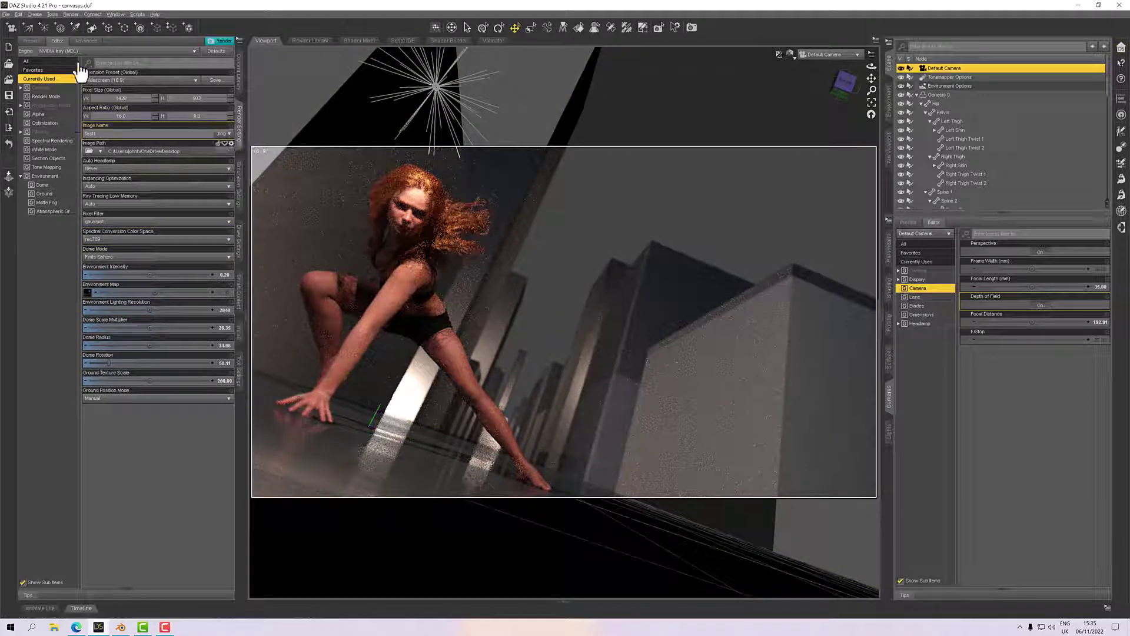
Step: Enable canvases in the advanced render settings and add a first Beauty canvas
left_click(87, 41)
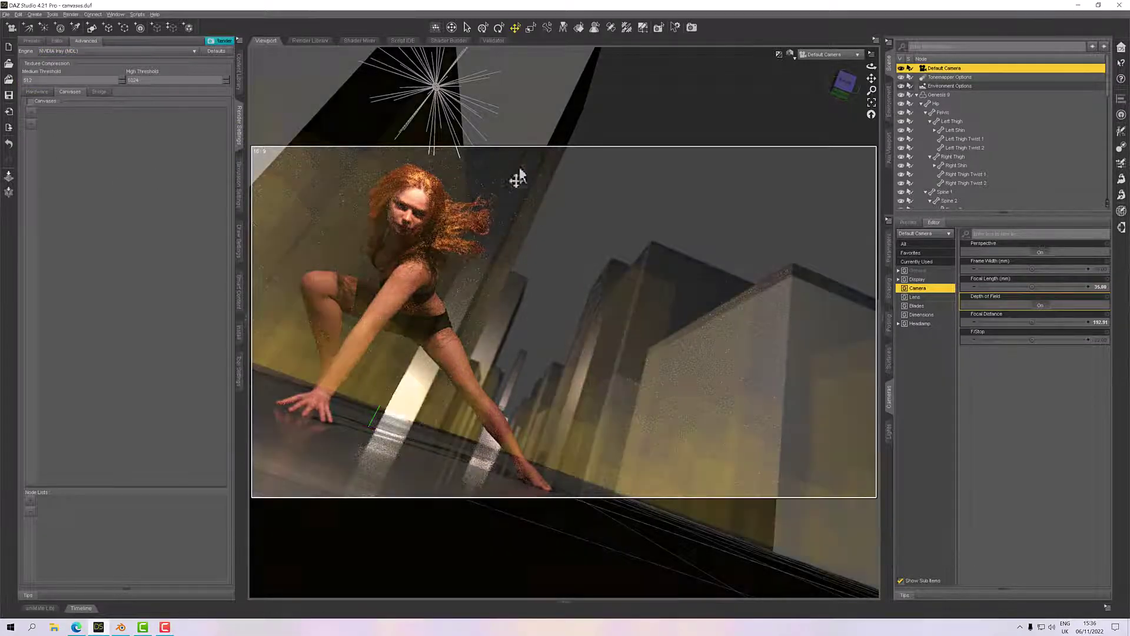
left_click(39, 93)
left_click(70, 93)
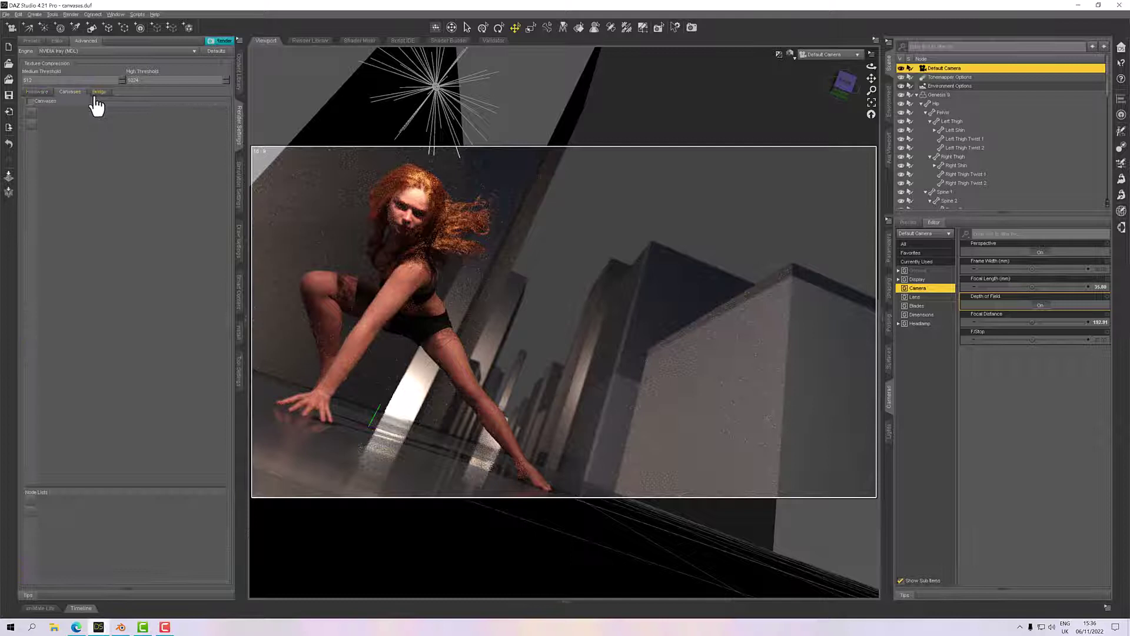
left_click(99, 92)
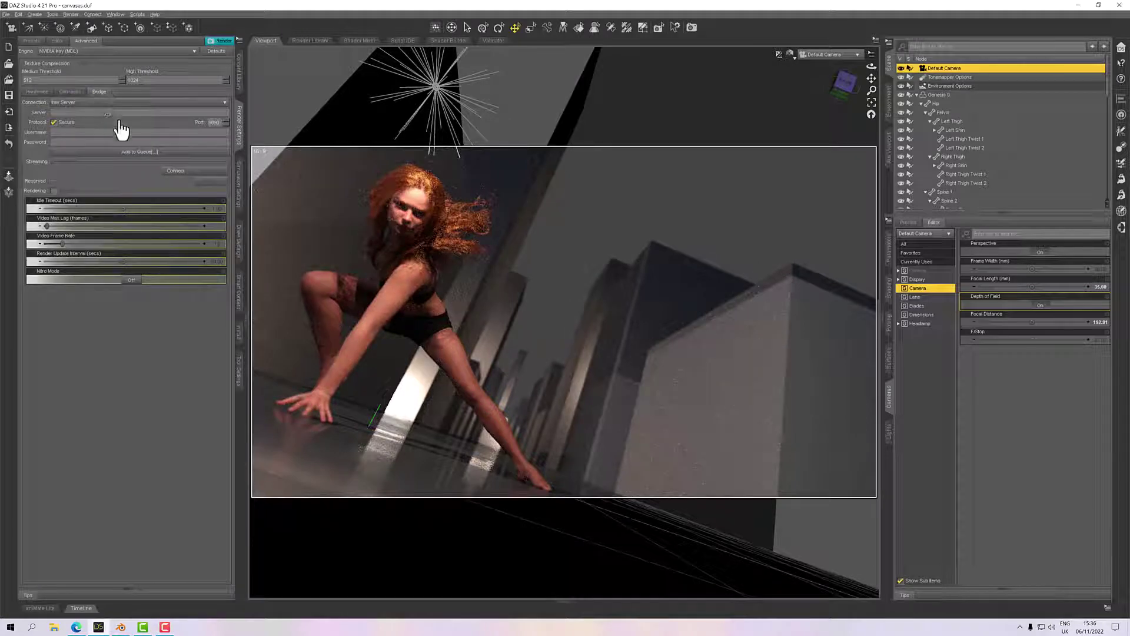
left_click(37, 92)
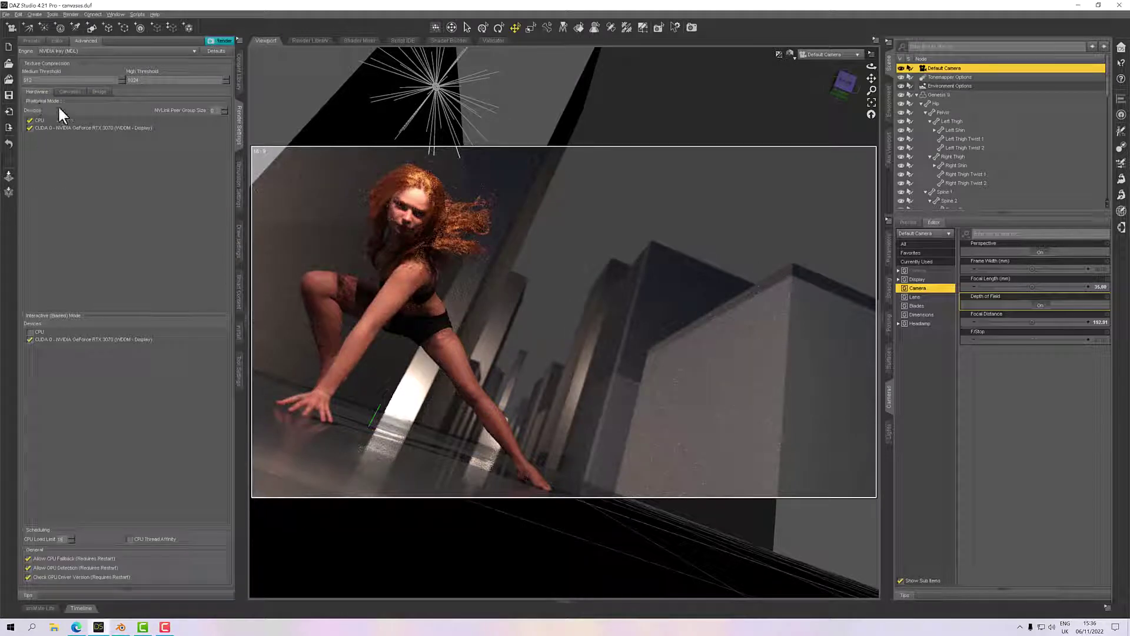
left_click(68, 92)
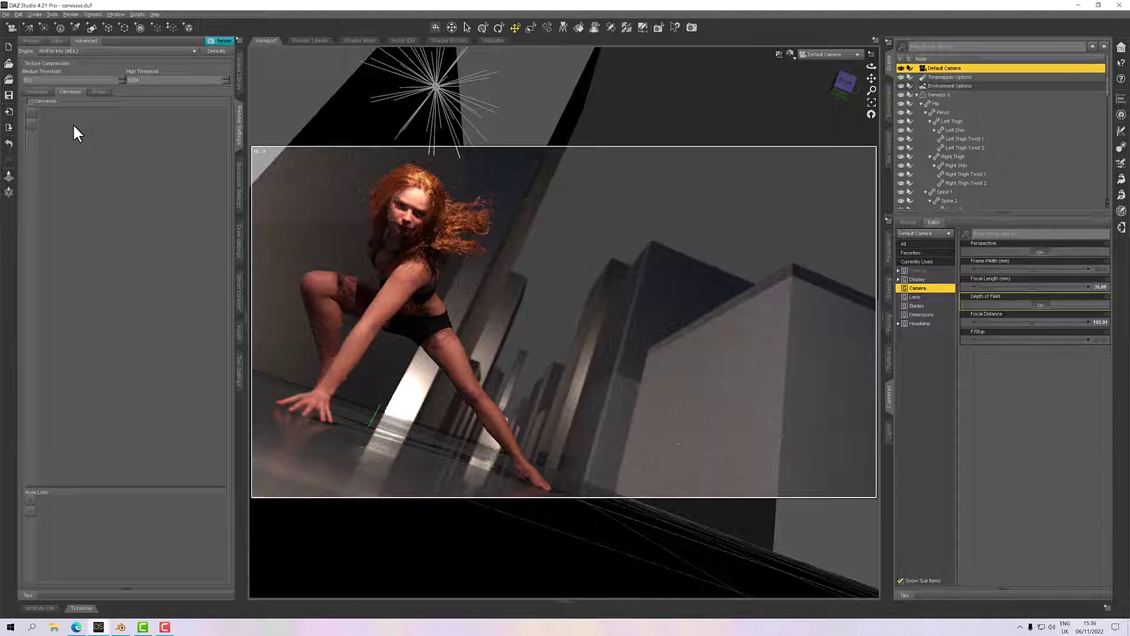
left_click(30, 102)
left_click(31, 112)
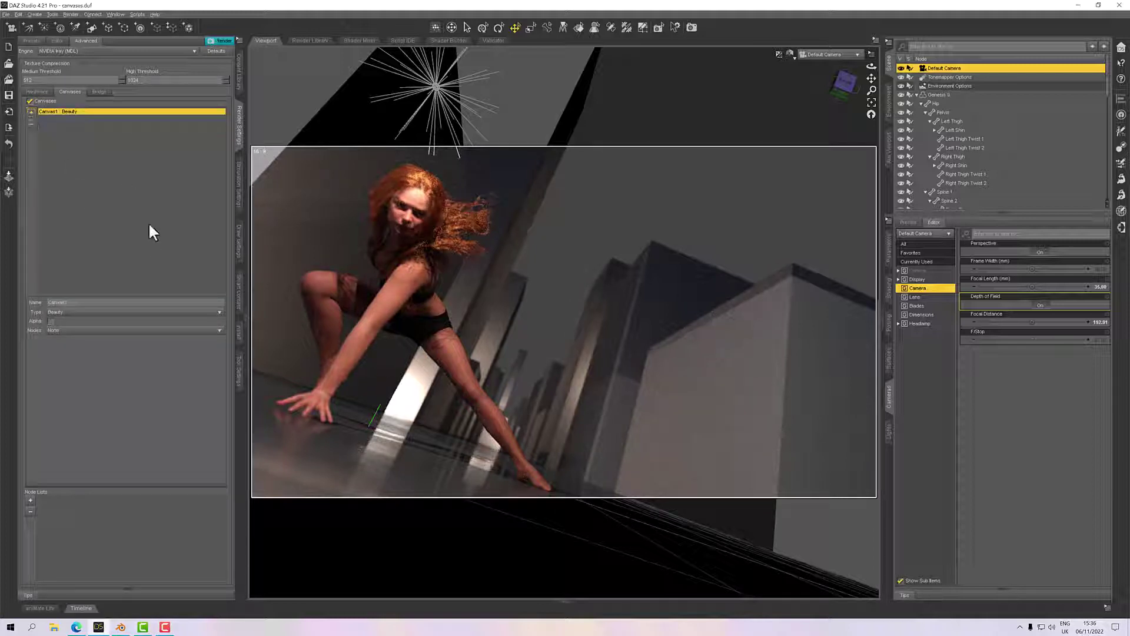
Step: Check the available canvas types, keep Beauty, and enable alpha for the first canvas
left_click(77, 314)
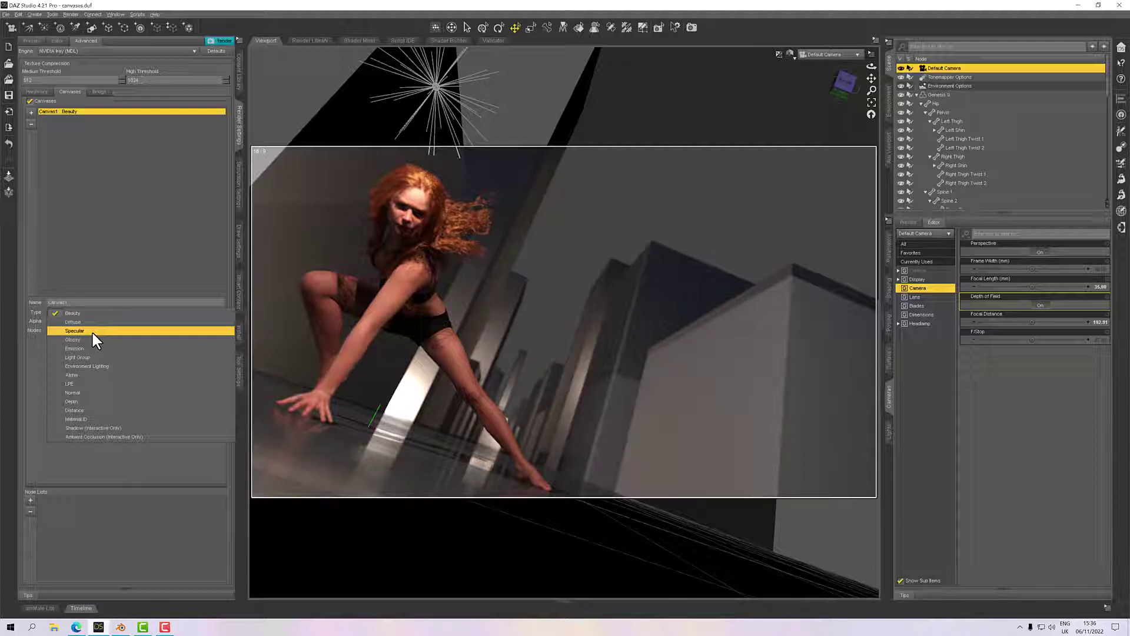
left_click(112, 262)
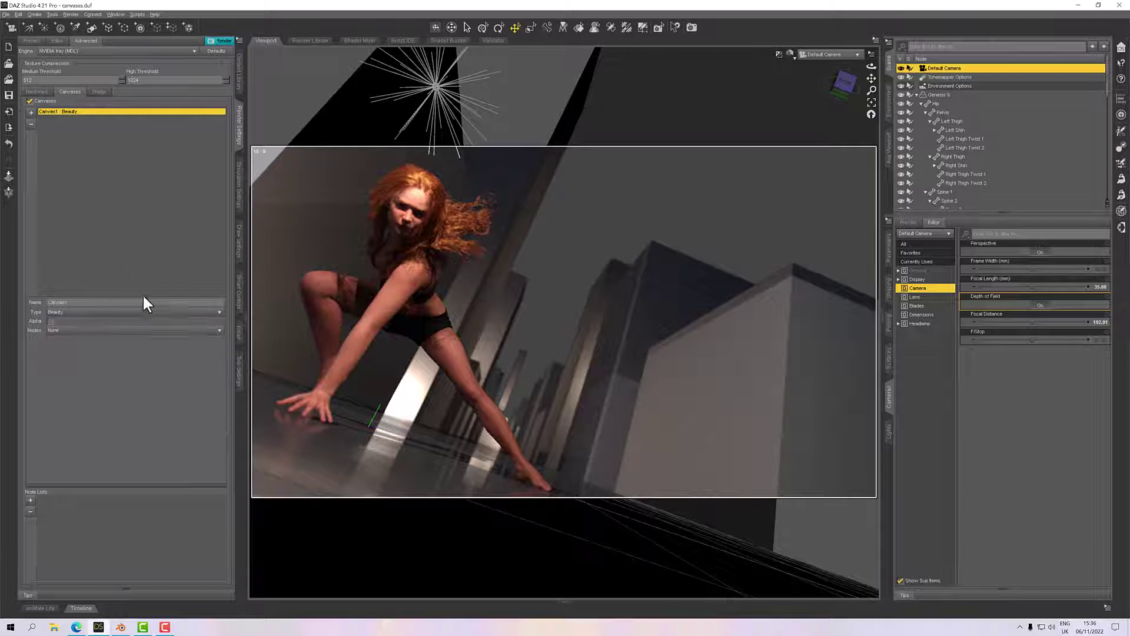
left_click(50, 321)
Step: Create a node list containing the Genesis 9 figure and its attached items
left_click(30, 501)
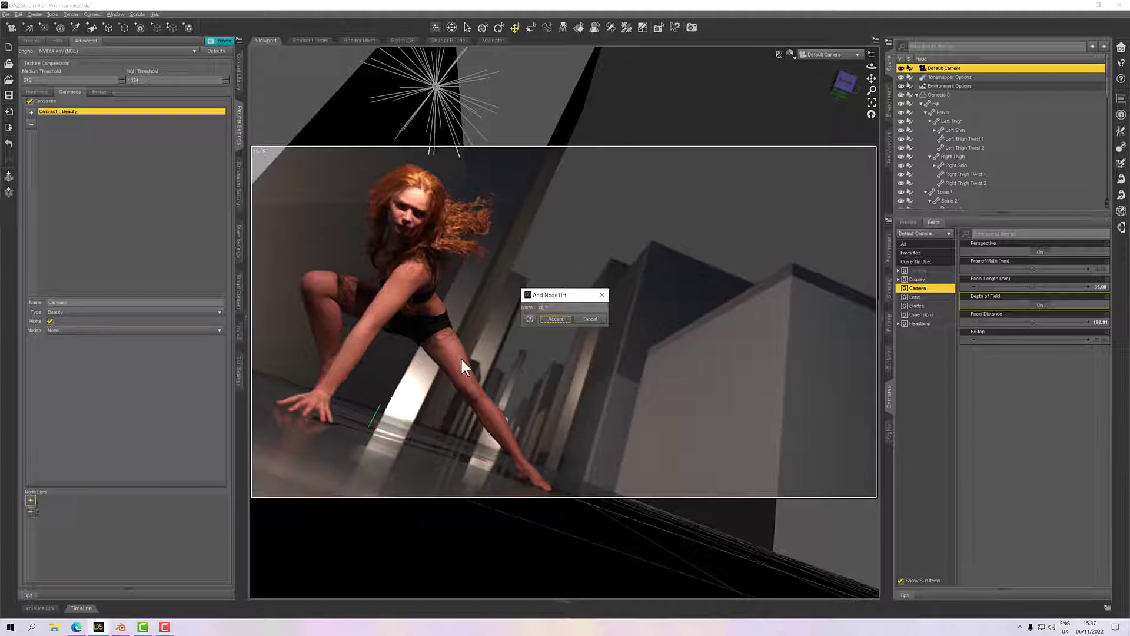
left_click(564, 322)
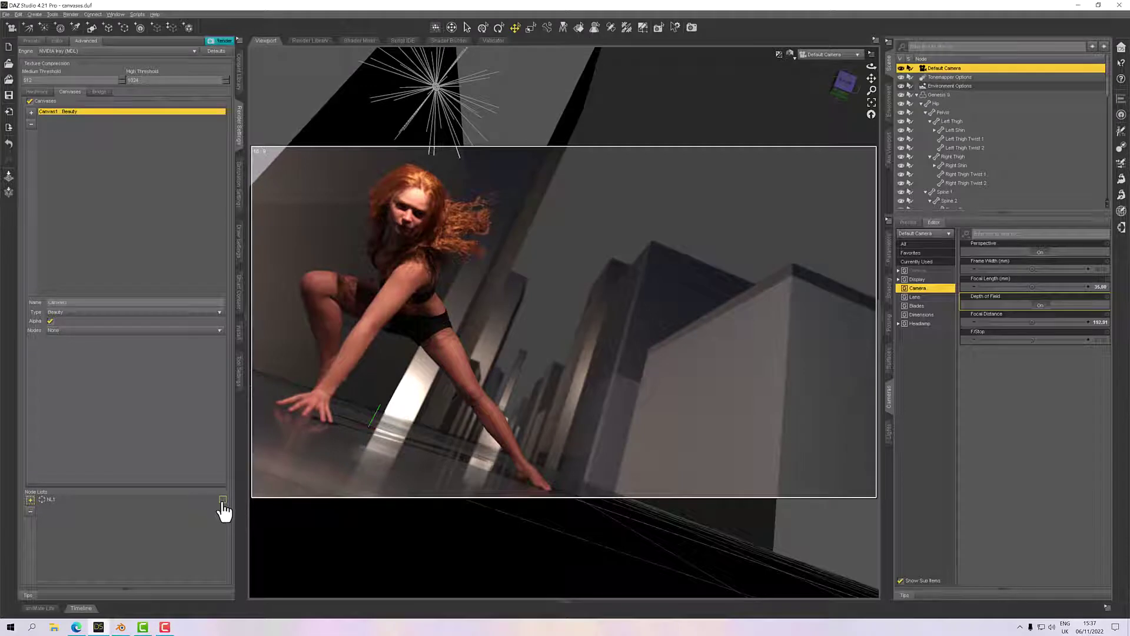
left_click(222, 502)
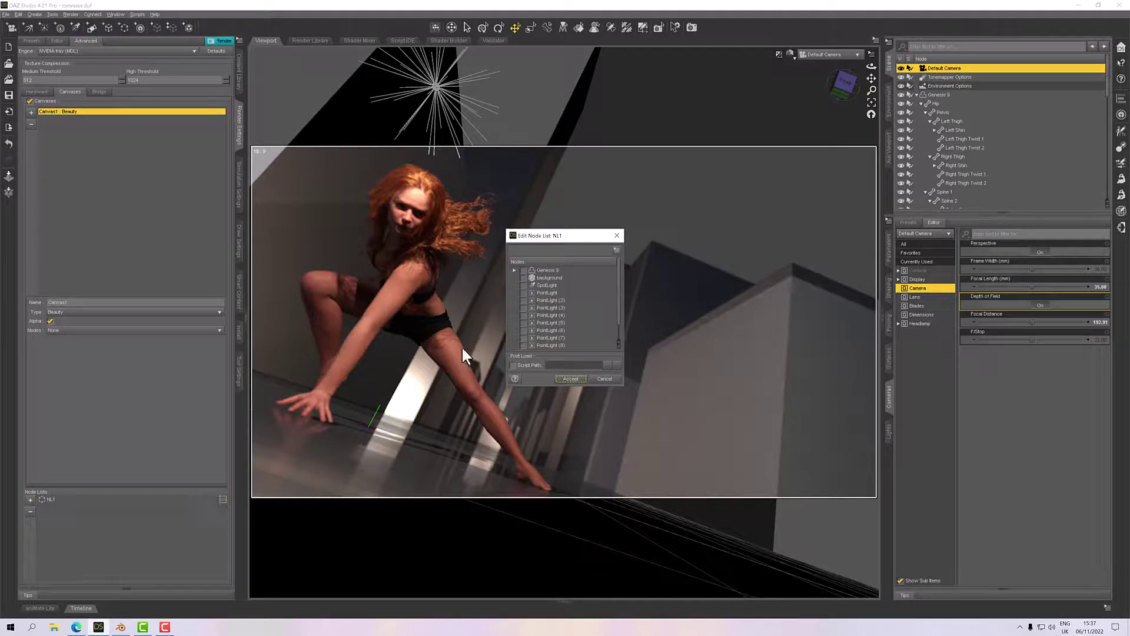
left_click(514, 271)
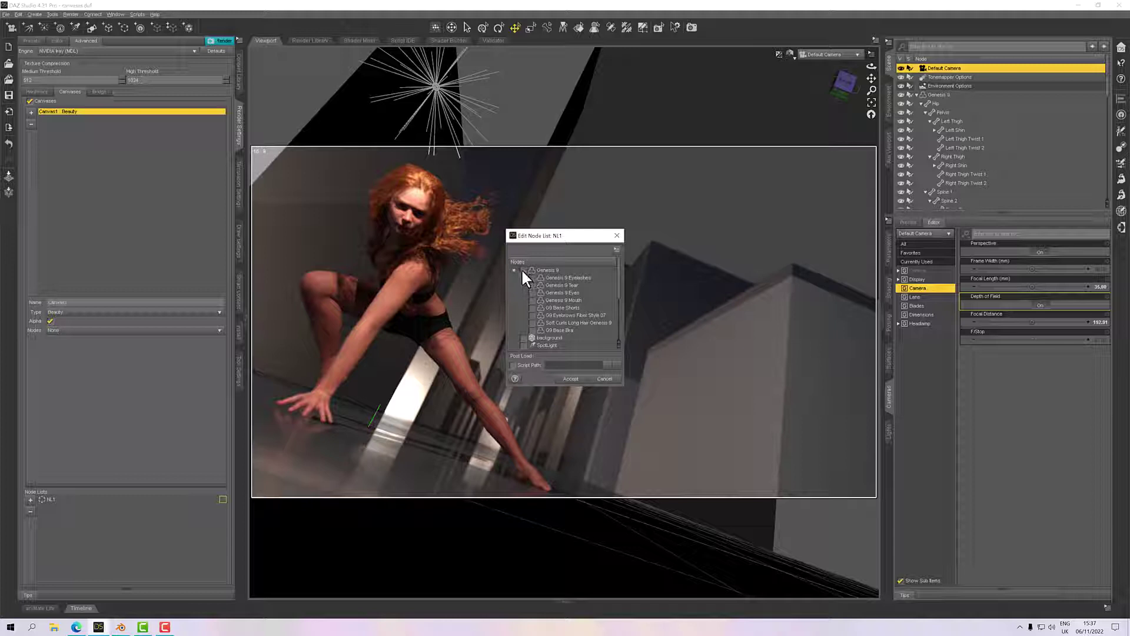
left_click(532, 286)
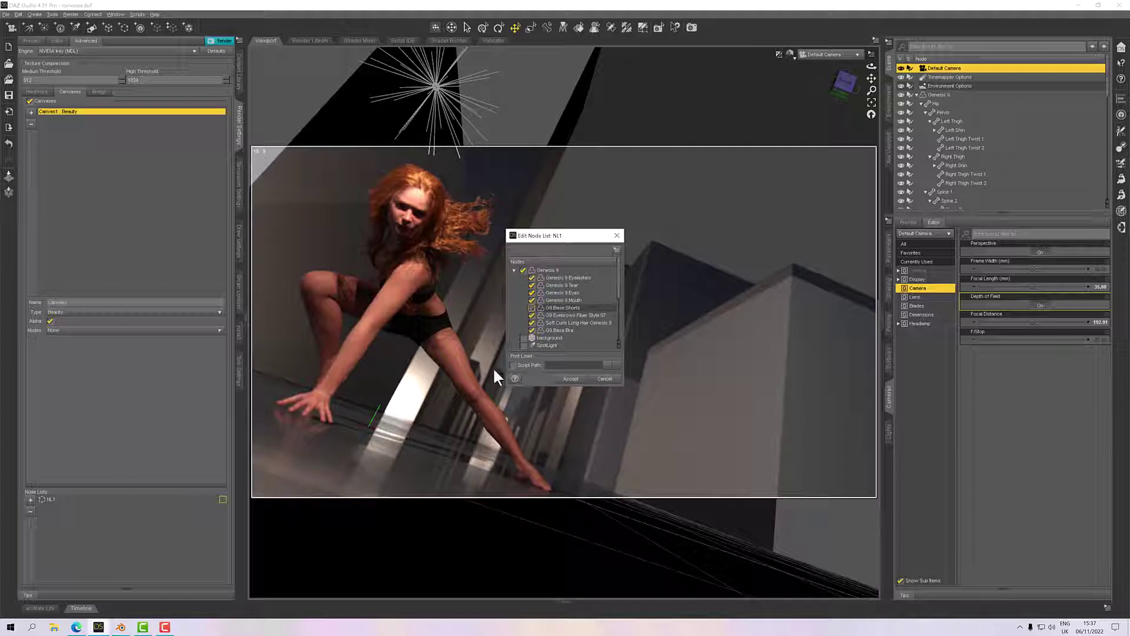
left_click(568, 379)
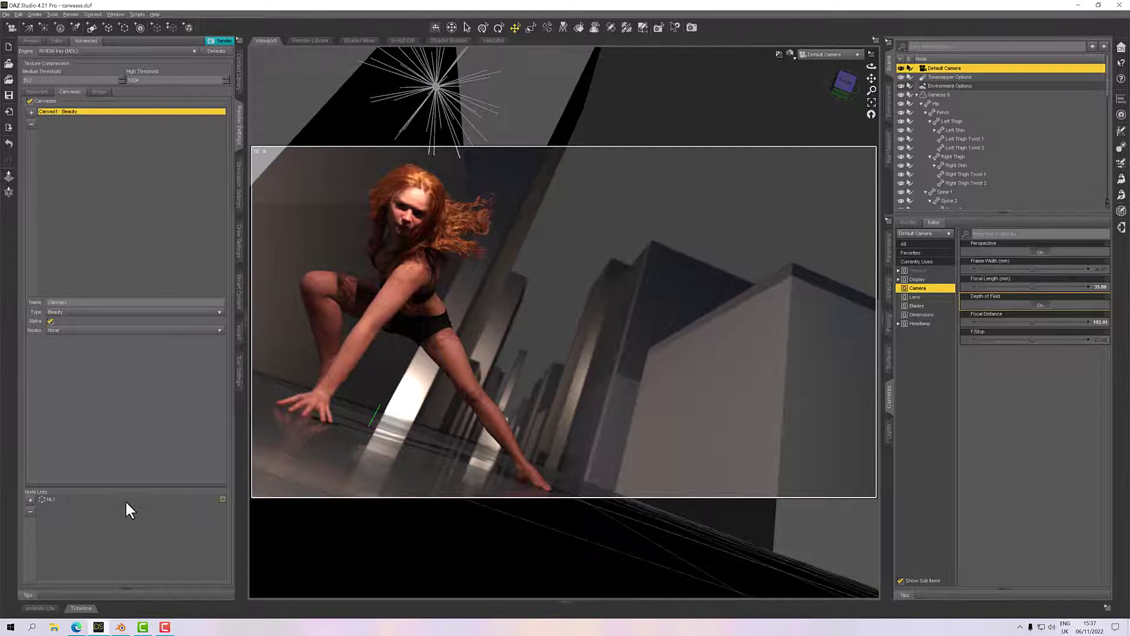
Step: Assign node list NL1 to the first Beauty canvas
left_click(102, 500)
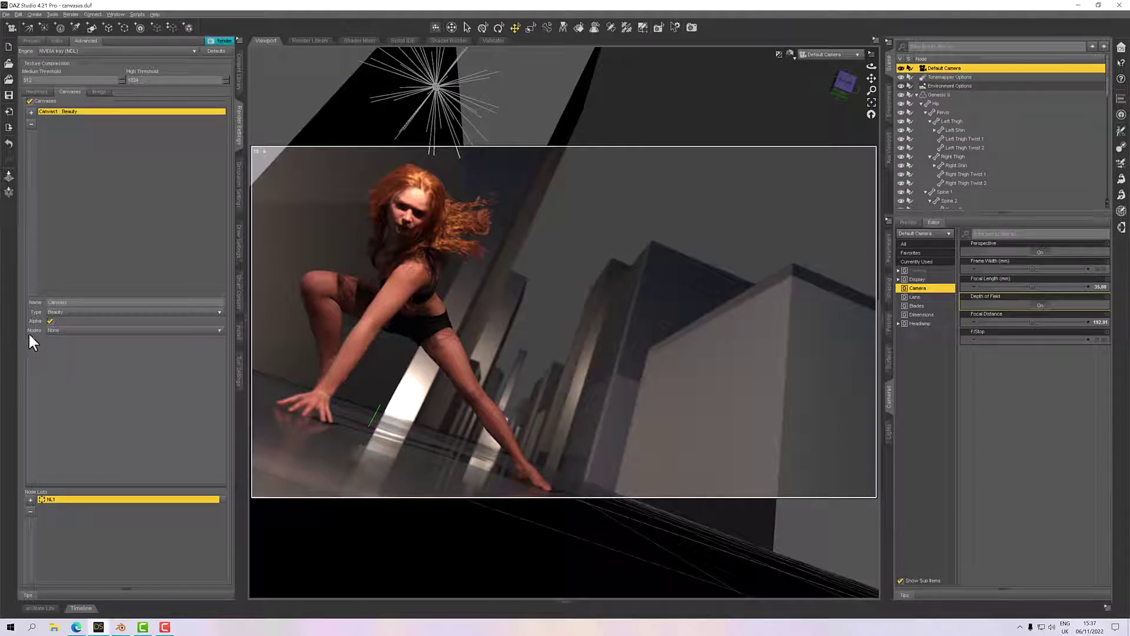
left_click(54, 331)
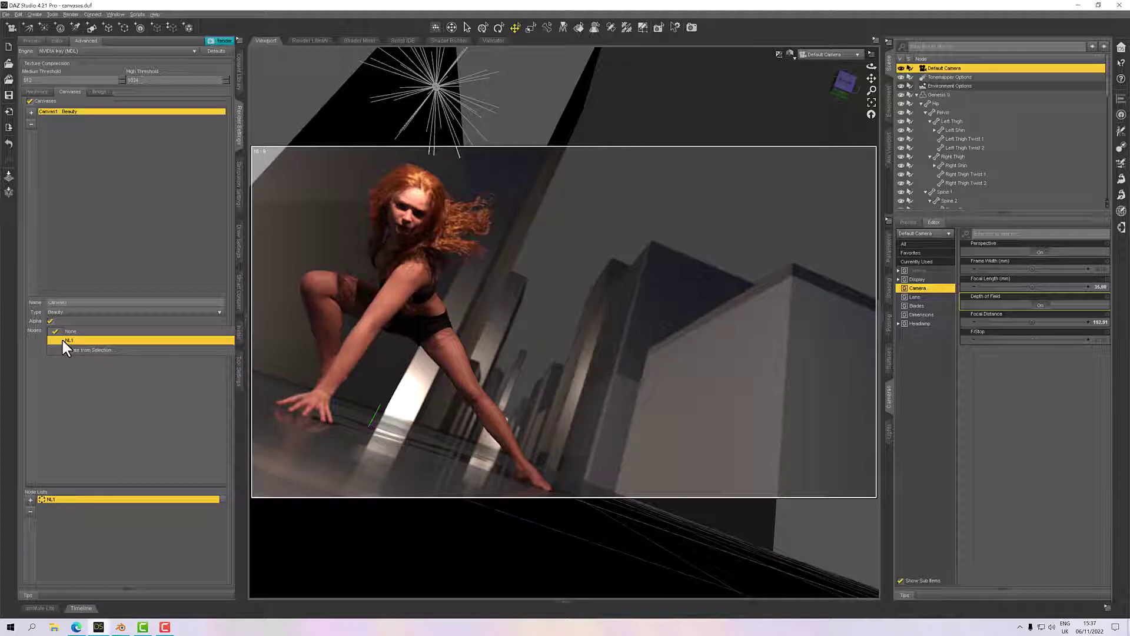
left_click(63, 341)
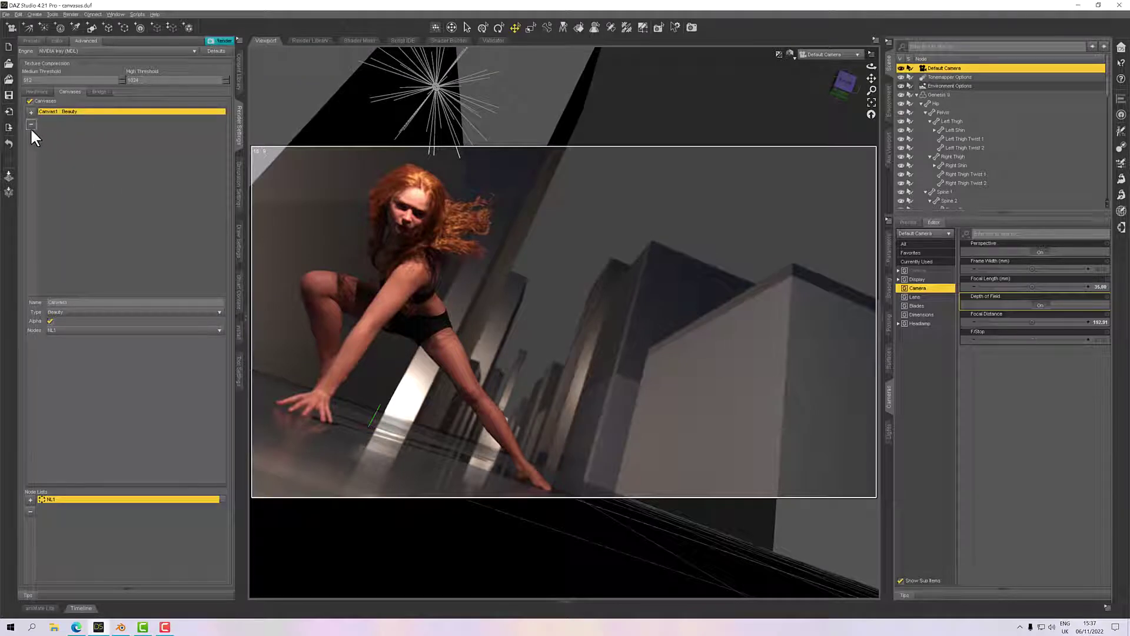
Step: Add a second Beauty canvas with alpha and assign it a node list created from the background object
left_click(32, 112)
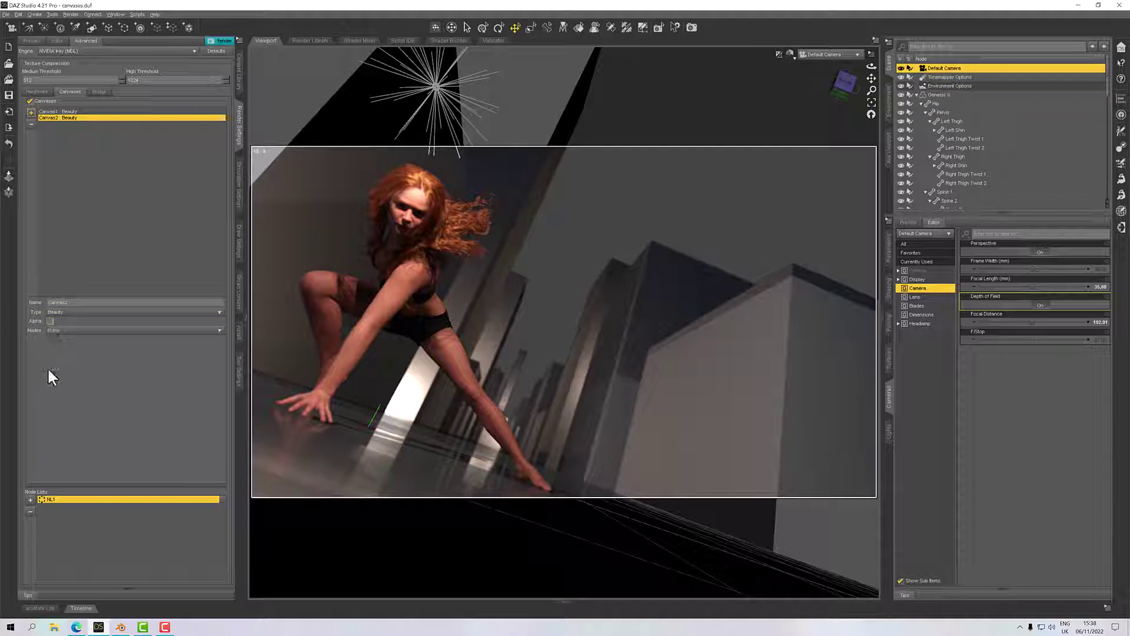
left_click(50, 321)
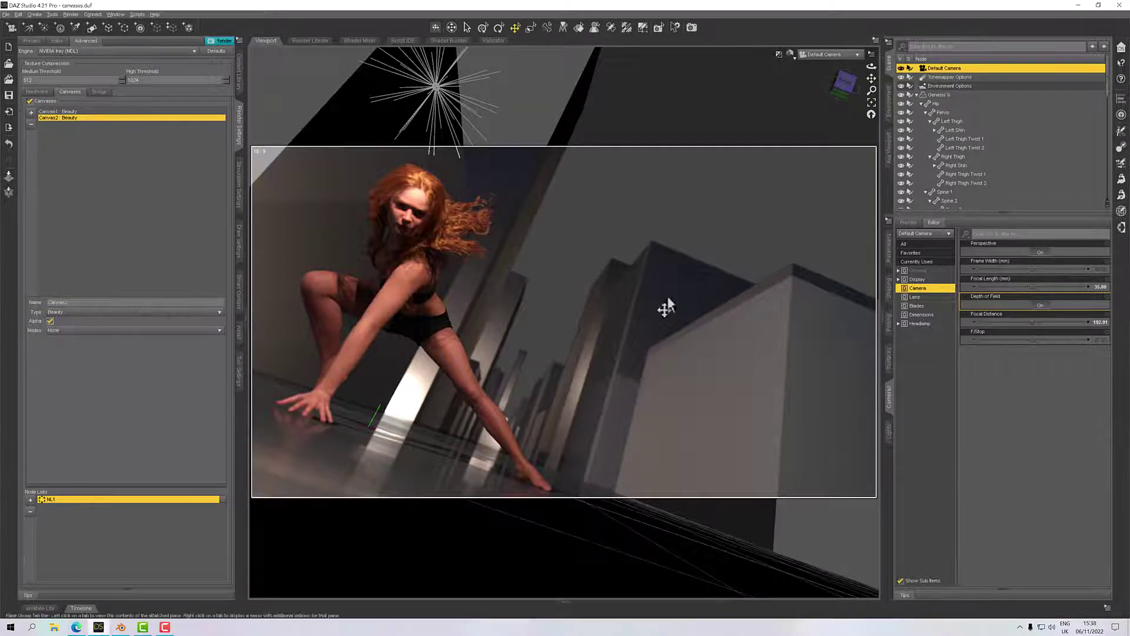
left_click(917, 95)
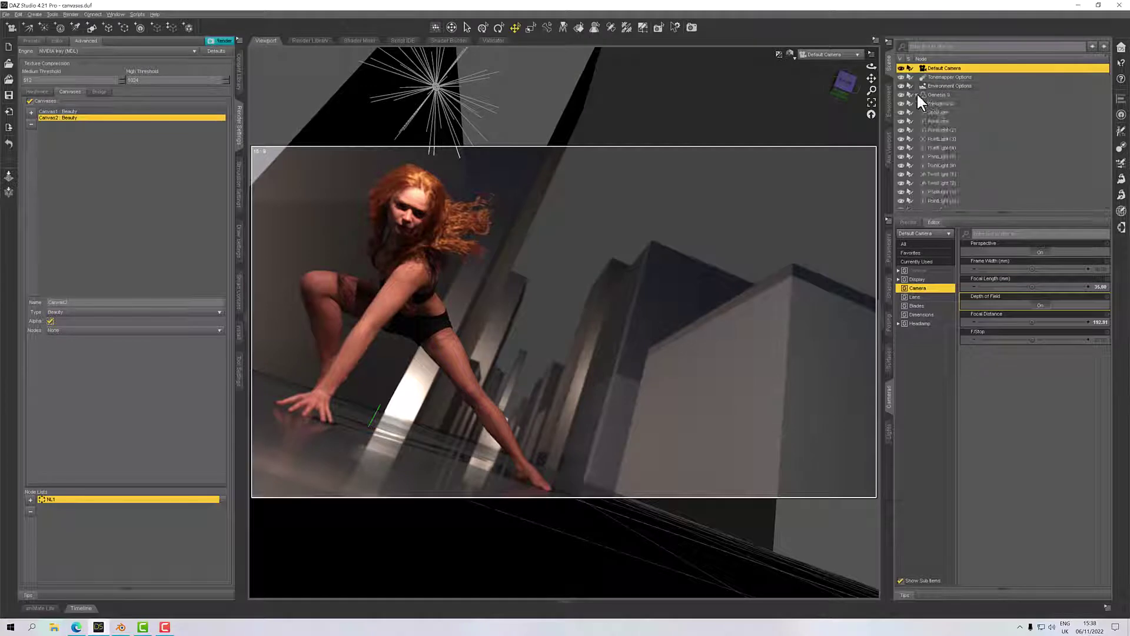
left_click(942, 104)
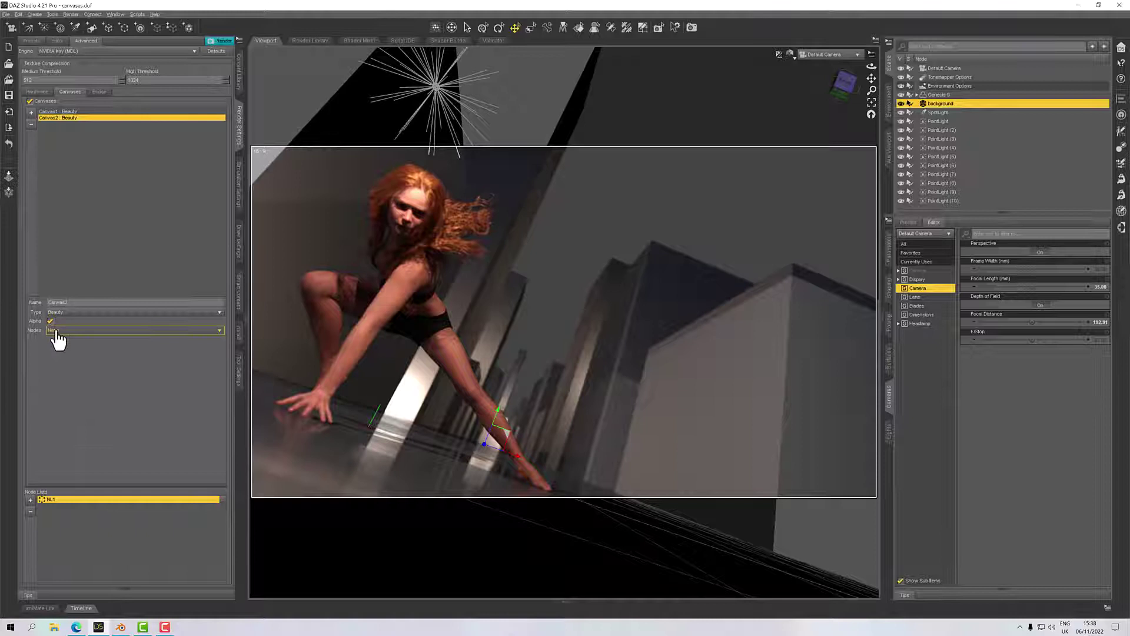
left_click(56, 331)
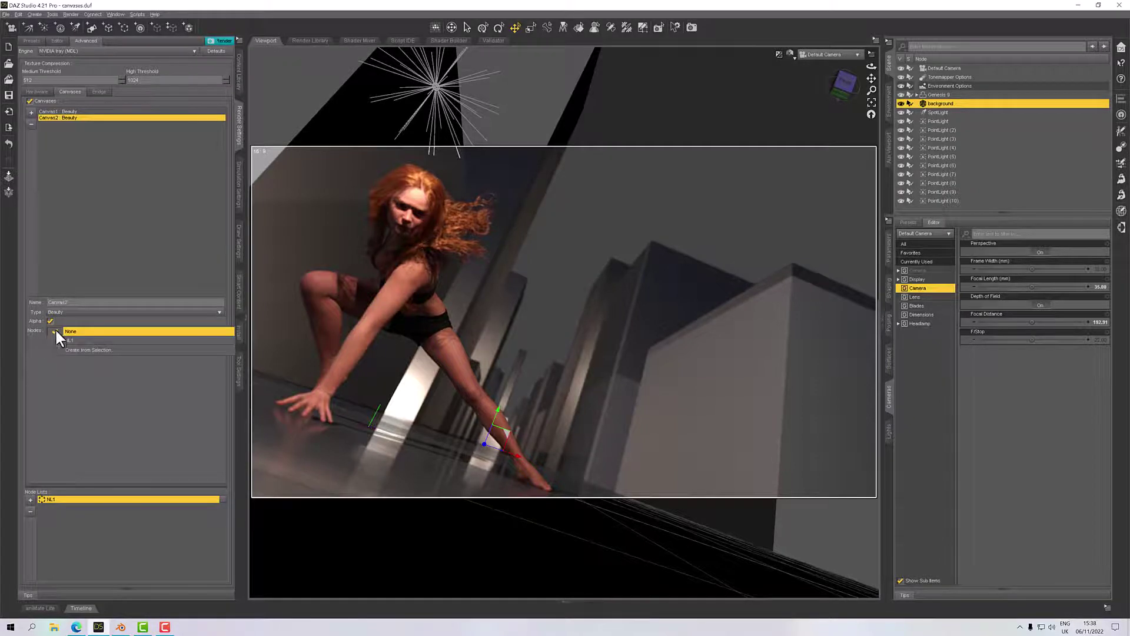
left_click(96, 348)
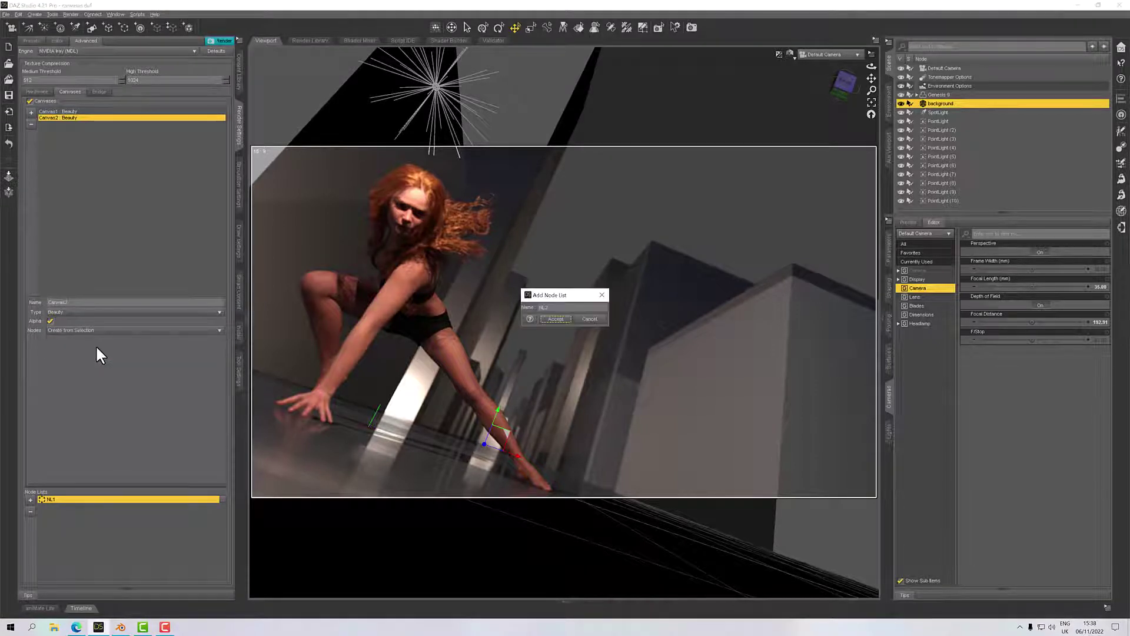
left_click(556, 319)
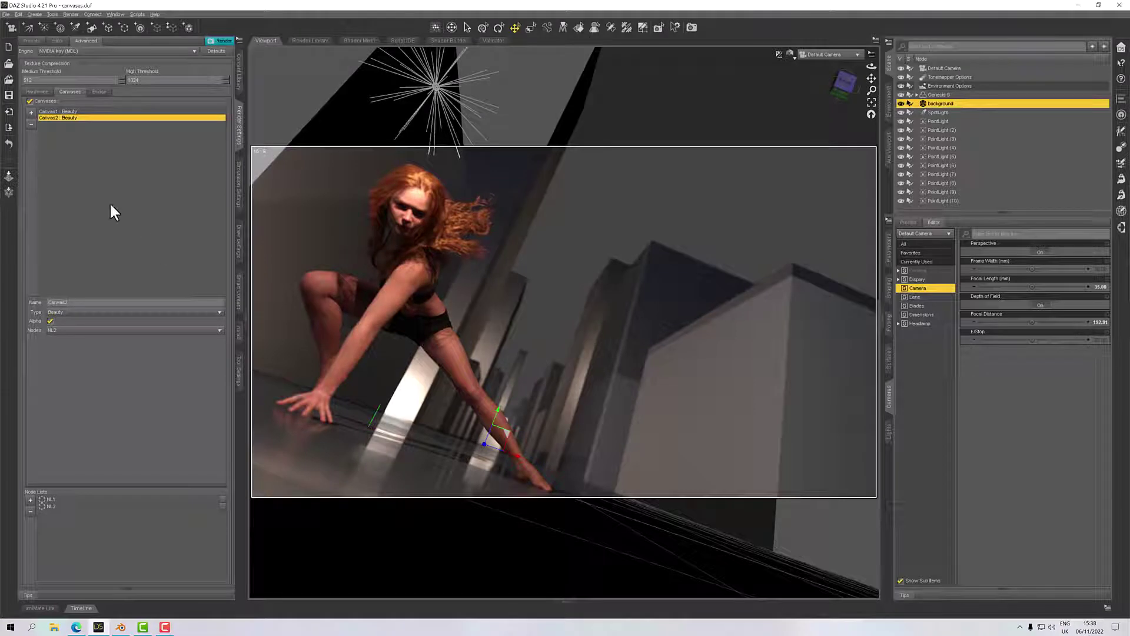
Step: Add a third canvas and set its type to Depth
left_click(31, 112)
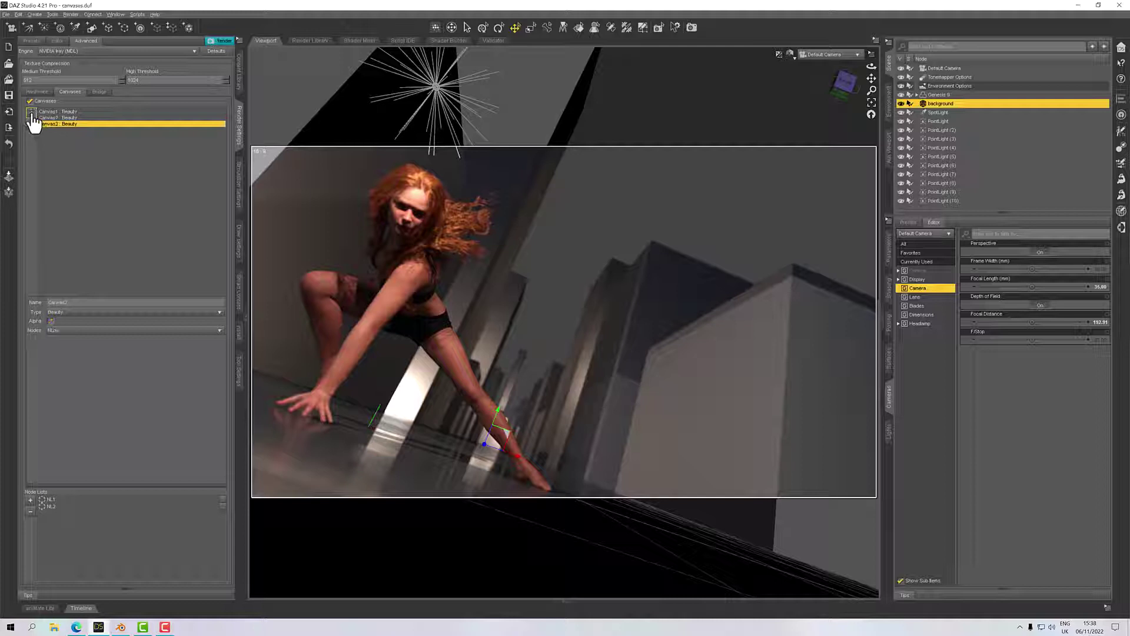
left_click(76, 312)
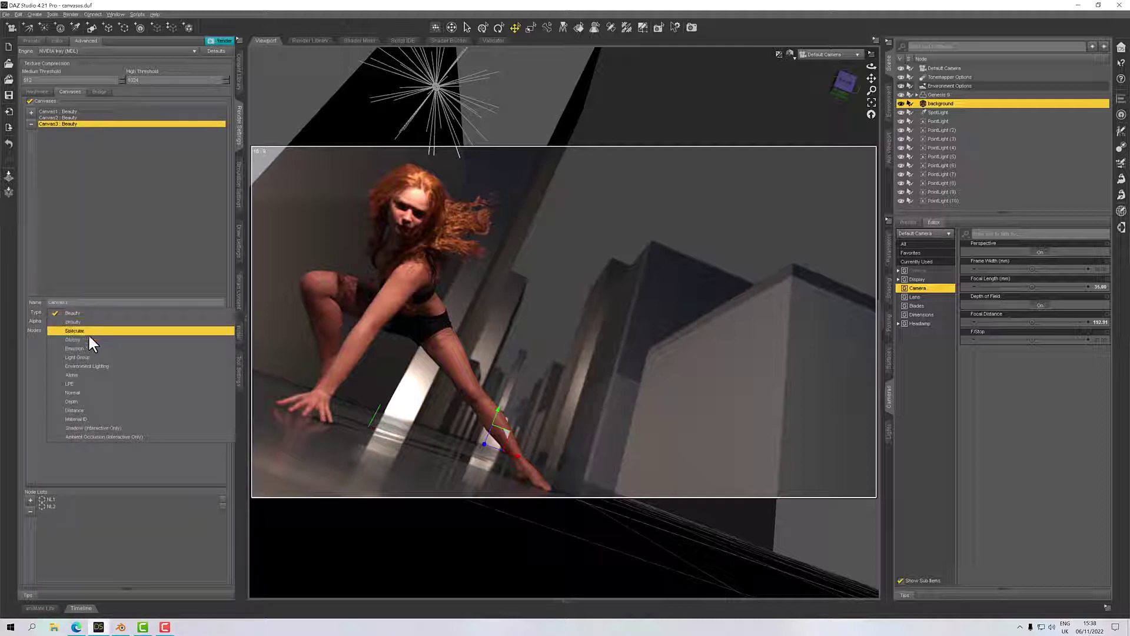
left_click(100, 400)
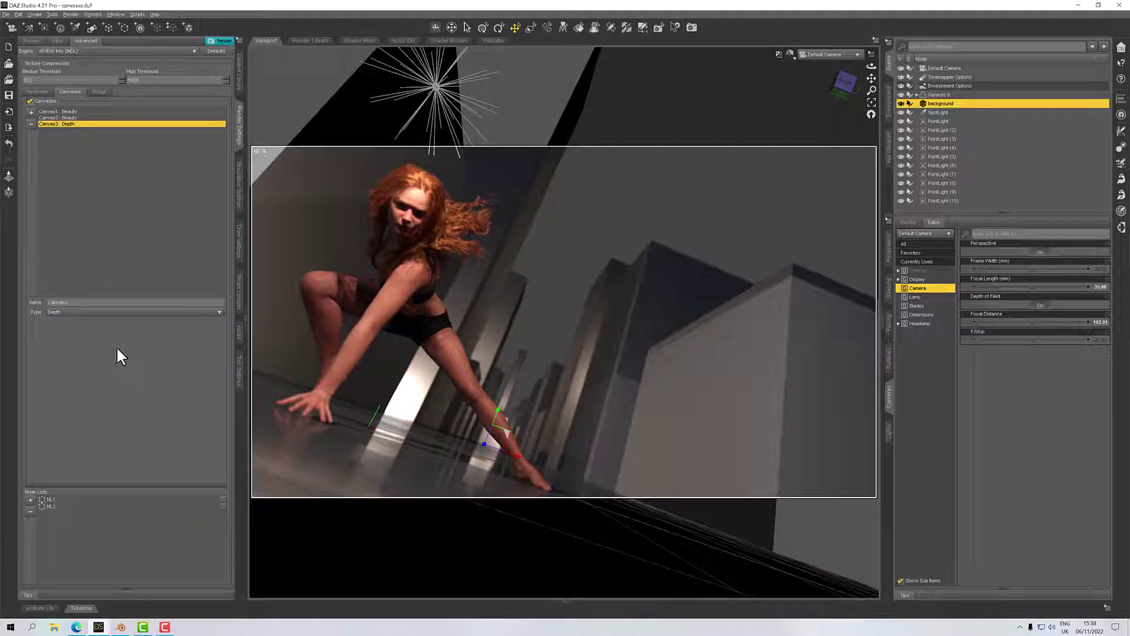
left_click(68, 116)
left_click_drag(68, 116, 66, 139)
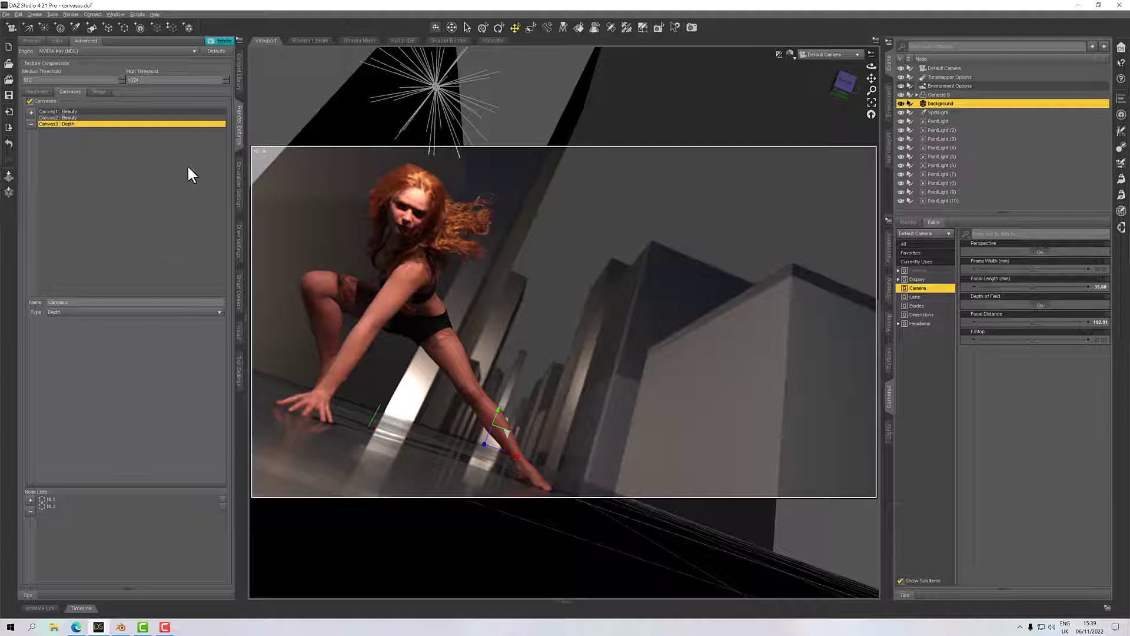
Step: Render the scene with the three canvases
left_click(221, 43)
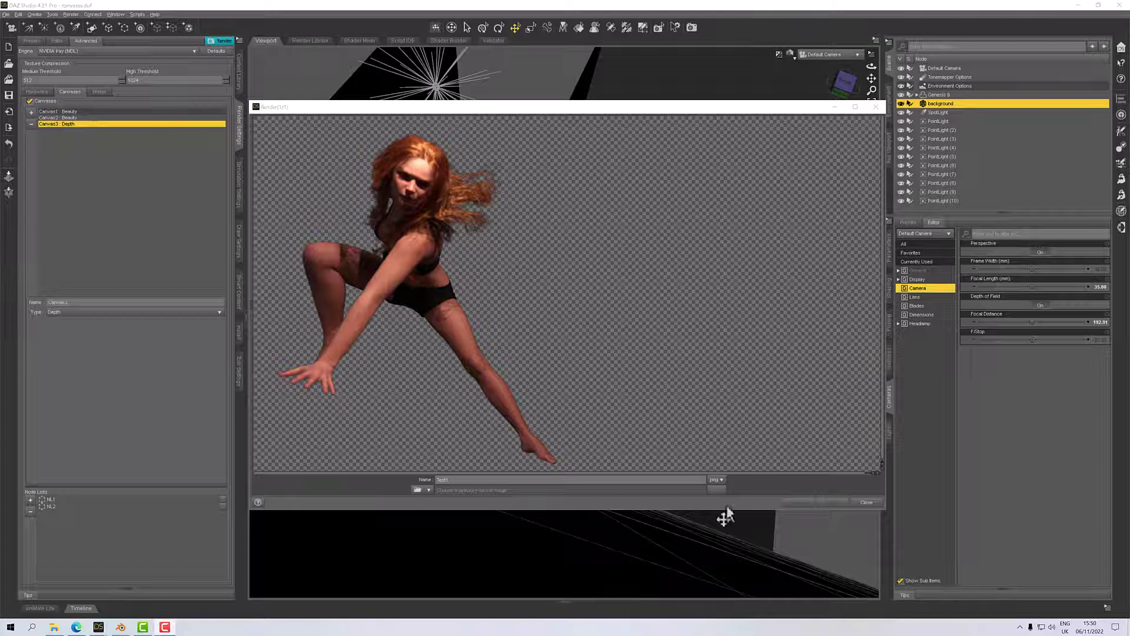
Step: Try to set a folder named CanvasTest as the render's save directory
left_click(417, 490)
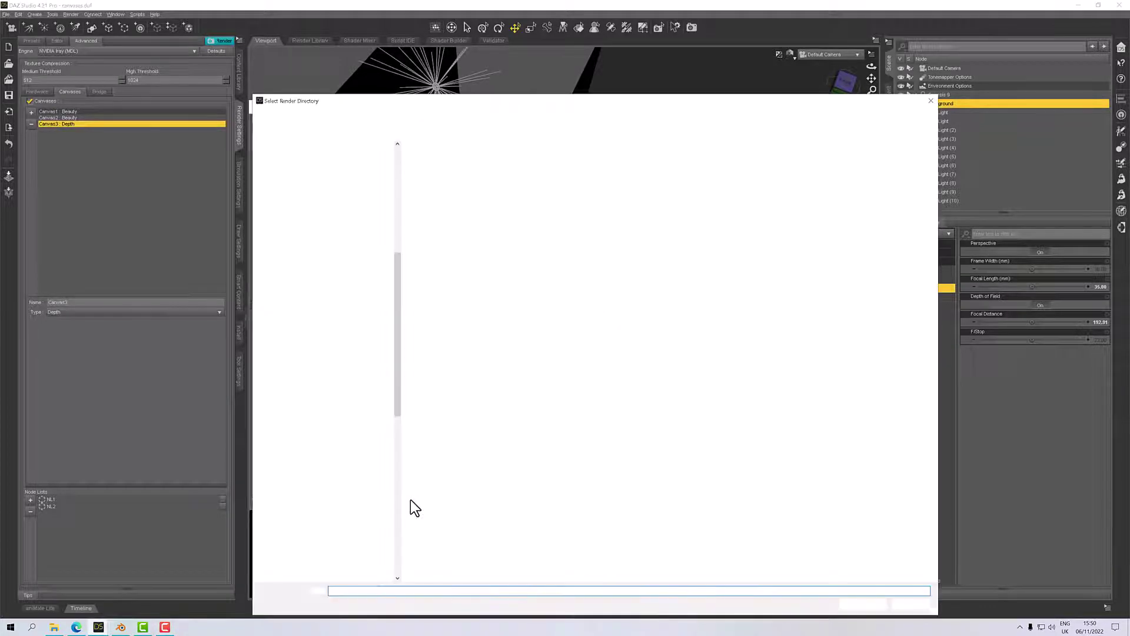
type("CanvasTest")
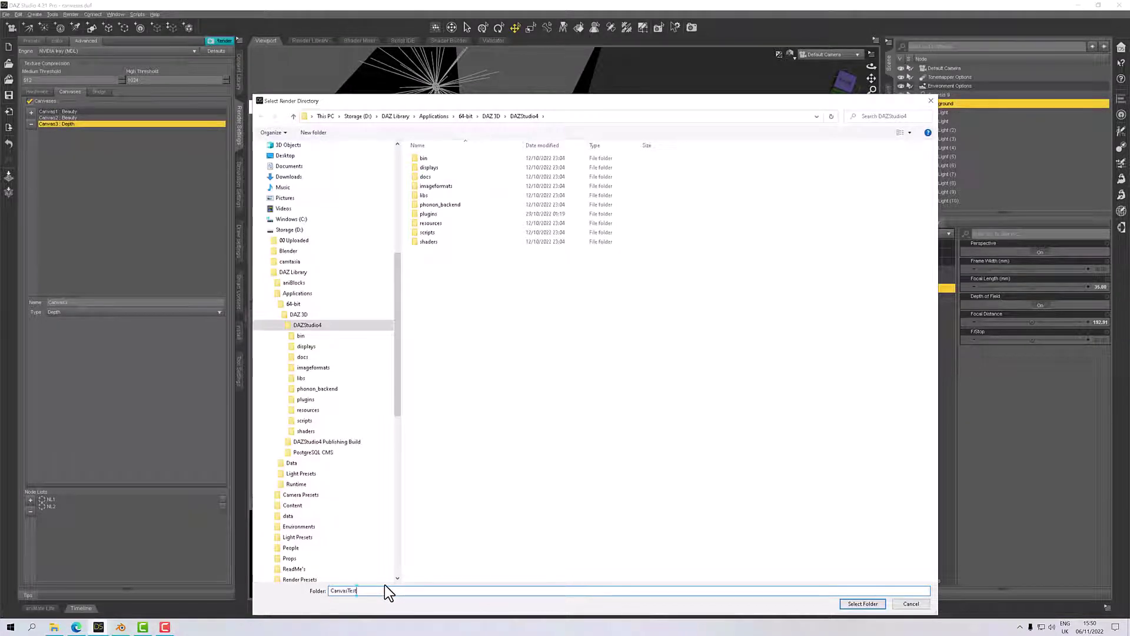
key("Return")
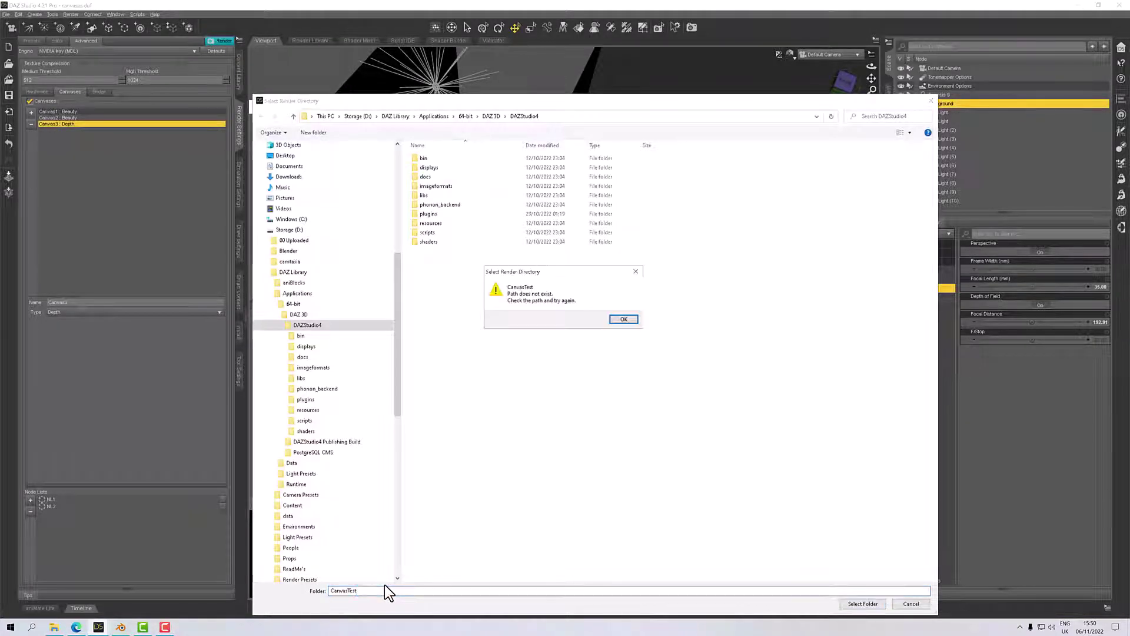
left_click(629, 321)
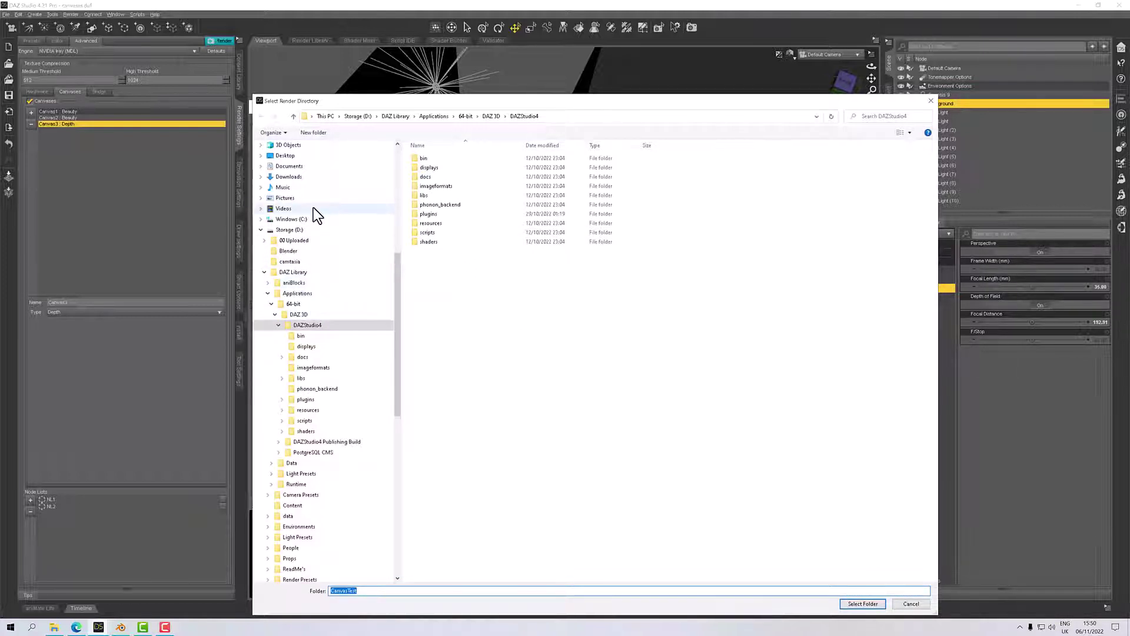
Step: Set the render's save directory to the canvas folder inside Projects on the D: drive
left_click(398, 171)
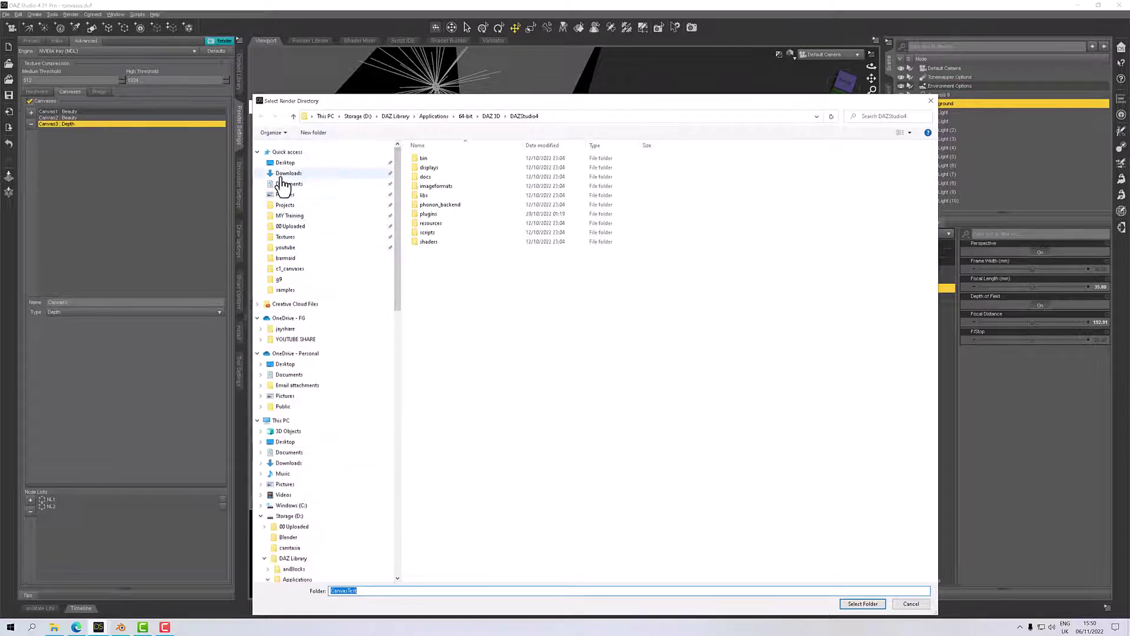
left_click(285, 205)
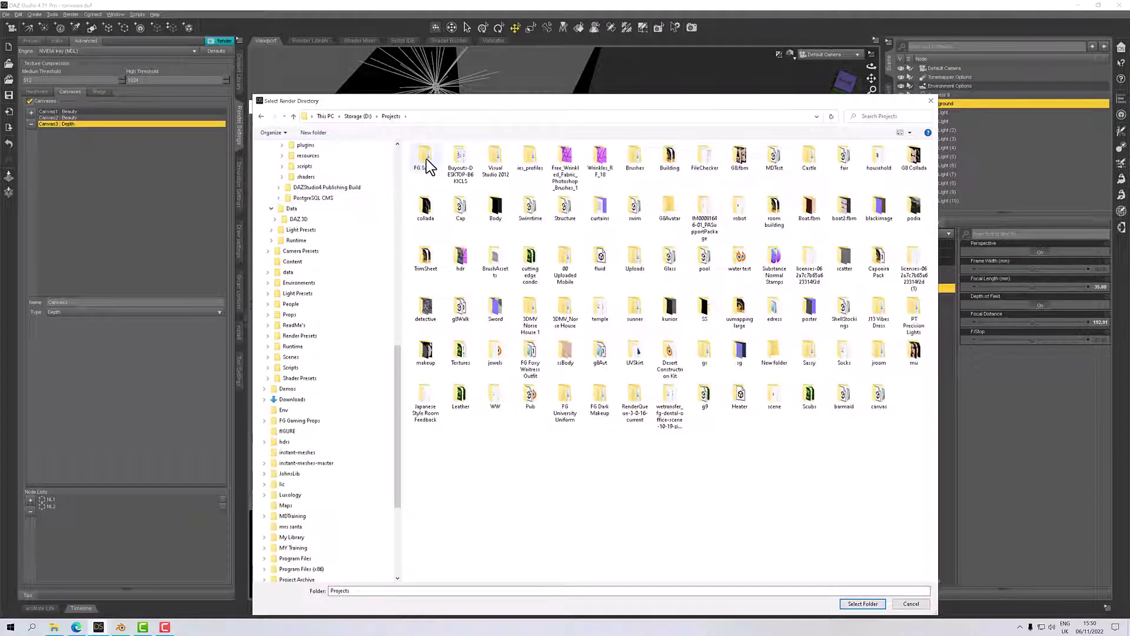
left_click(877, 399)
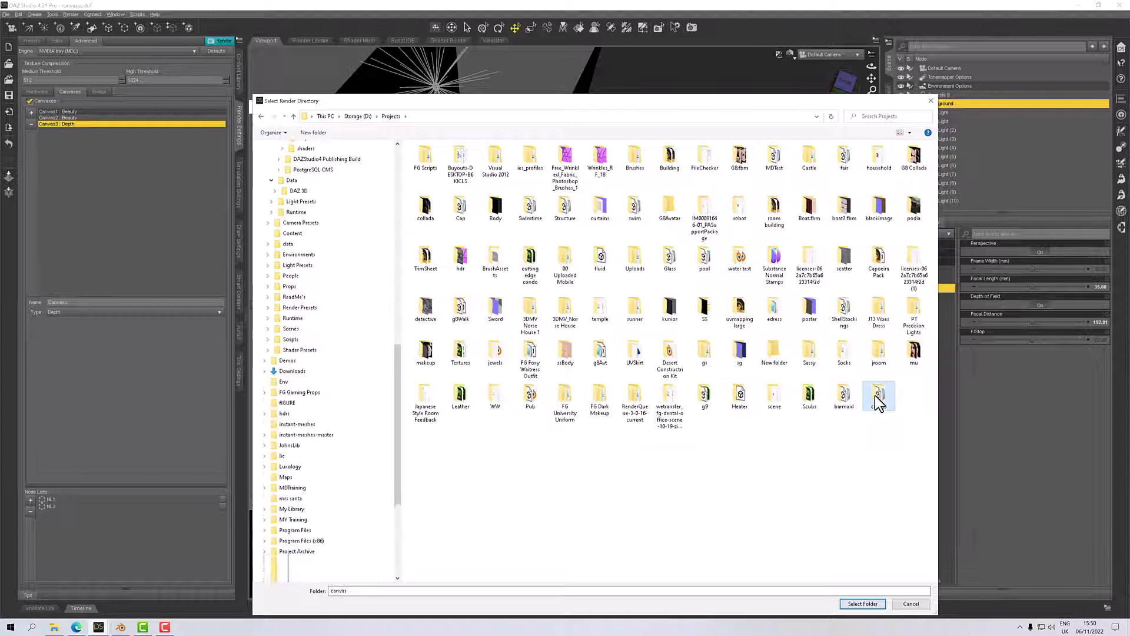
double_click(878, 399)
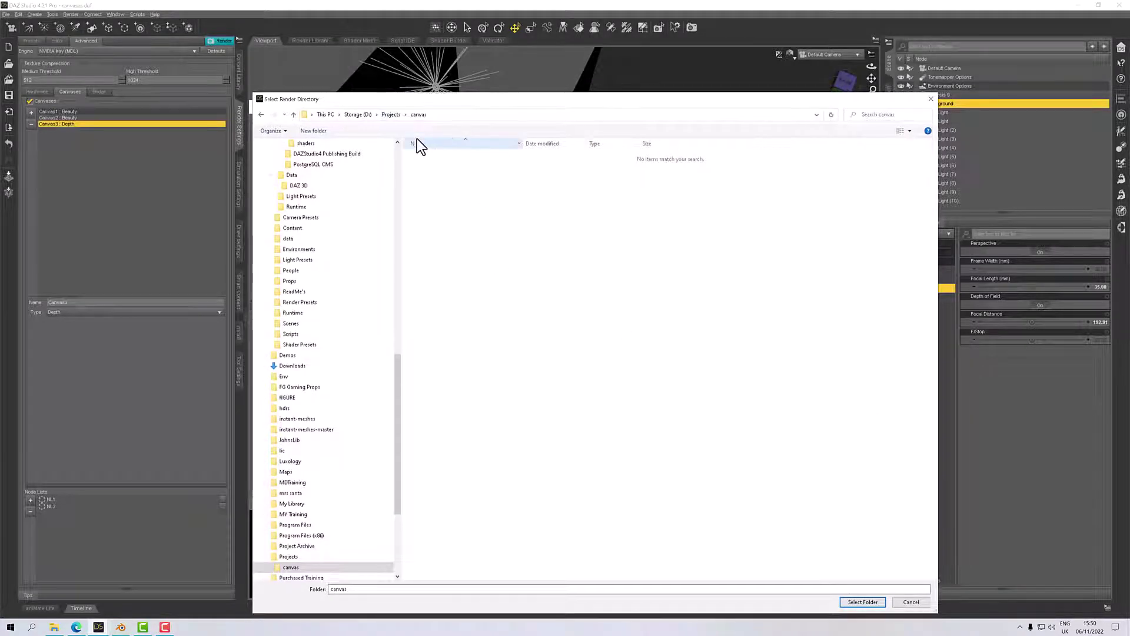
left_click(862, 602)
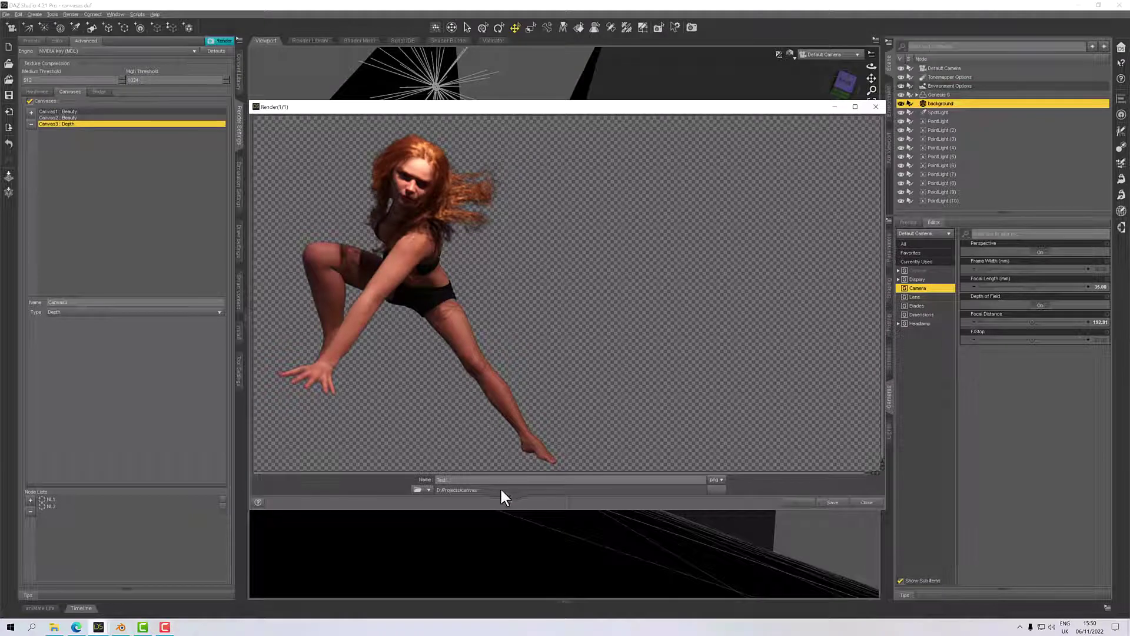
Step: Name the render CavasTest and save it as a PNG together with its canvases
left_click_drag(474, 479, 401, 479)
type("Canvas")
type("1")
left_click(832, 502)
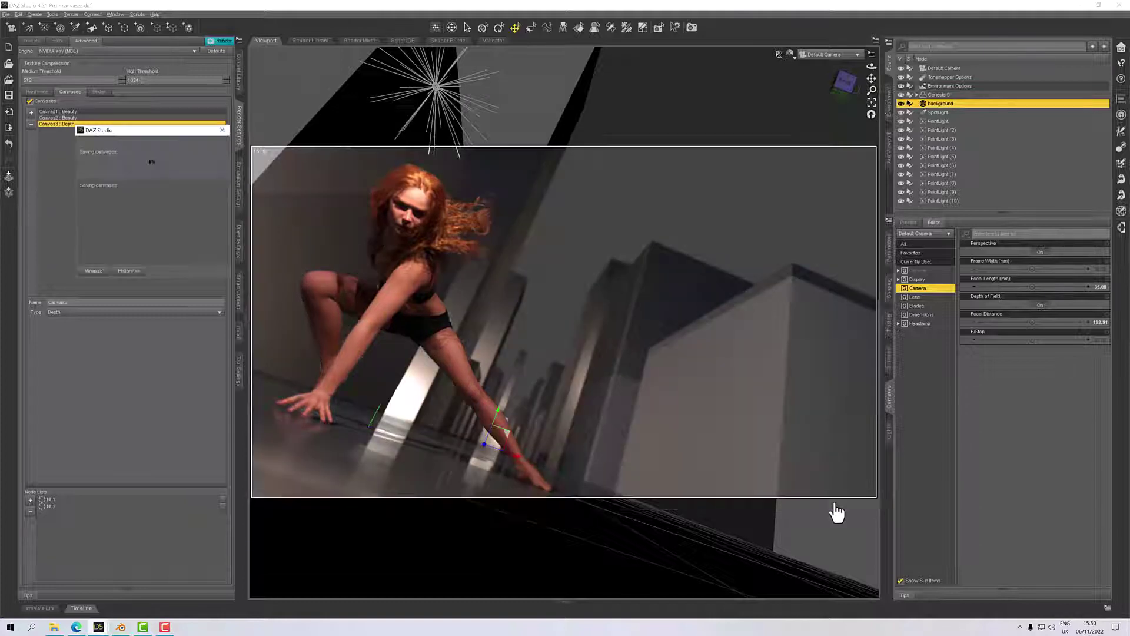
Step: Switch to File Explorer, view the saved CavasTest.png and open the CavasTest_canvases folder
left_click(53, 627)
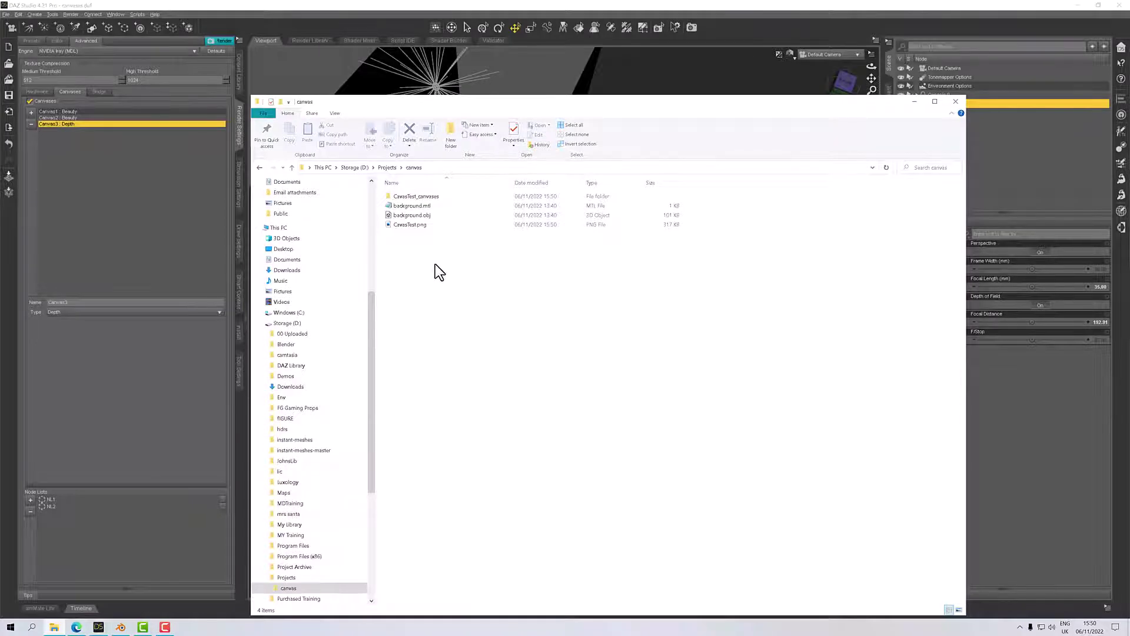
double_click(411, 225)
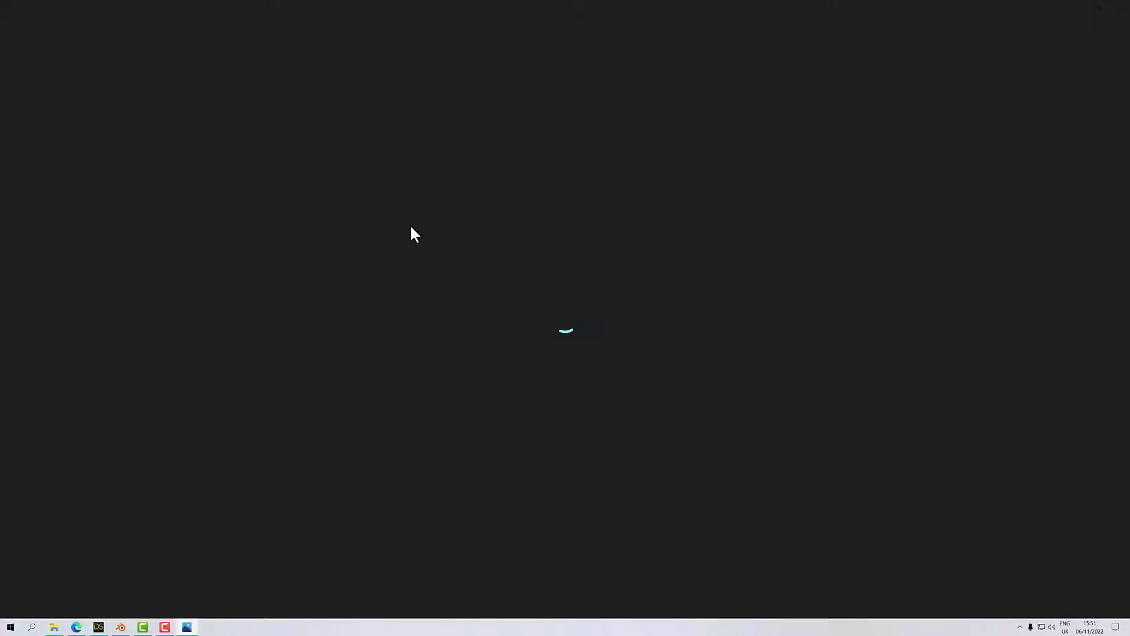
left_click(1120, 8)
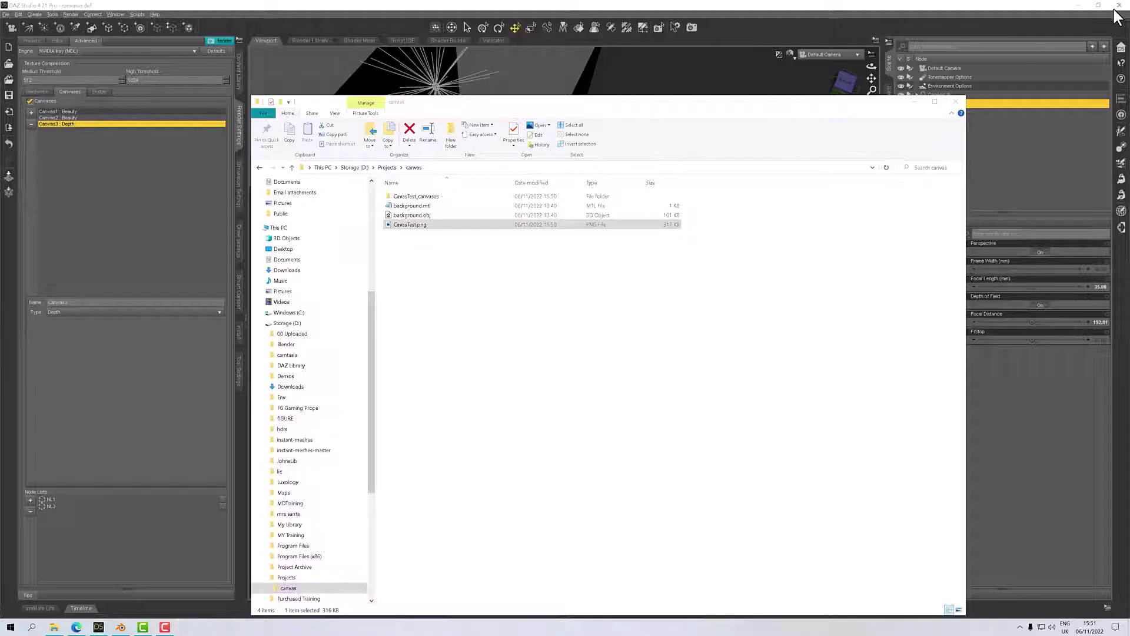
double_click(398, 197)
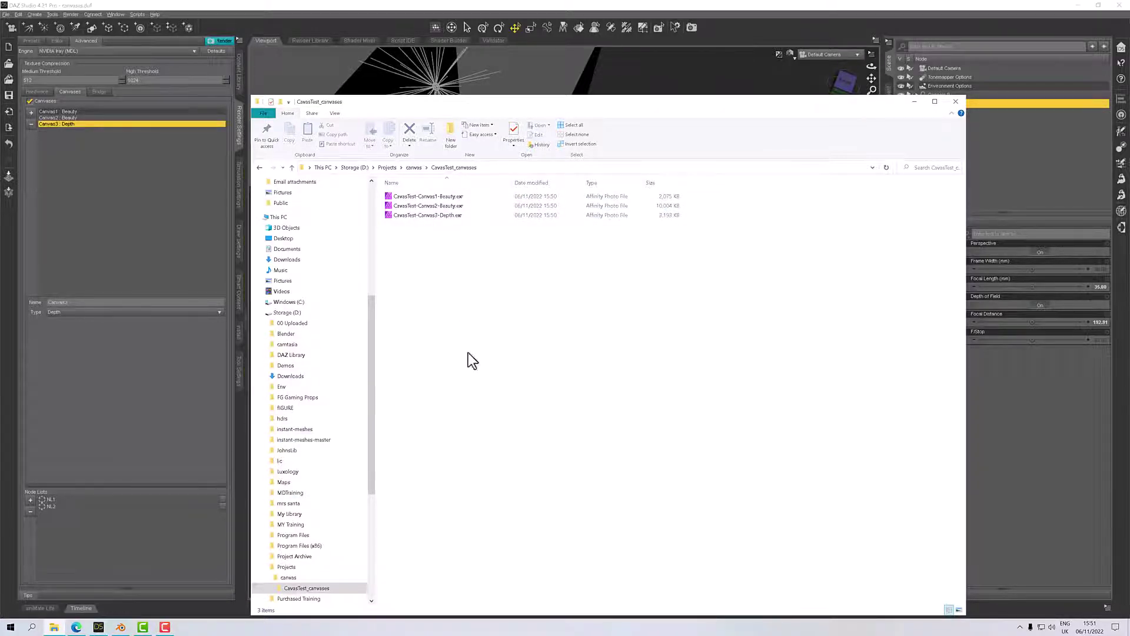
Step: Launch Affinity Photo and dismiss its welcome panel
left_click(12, 627)
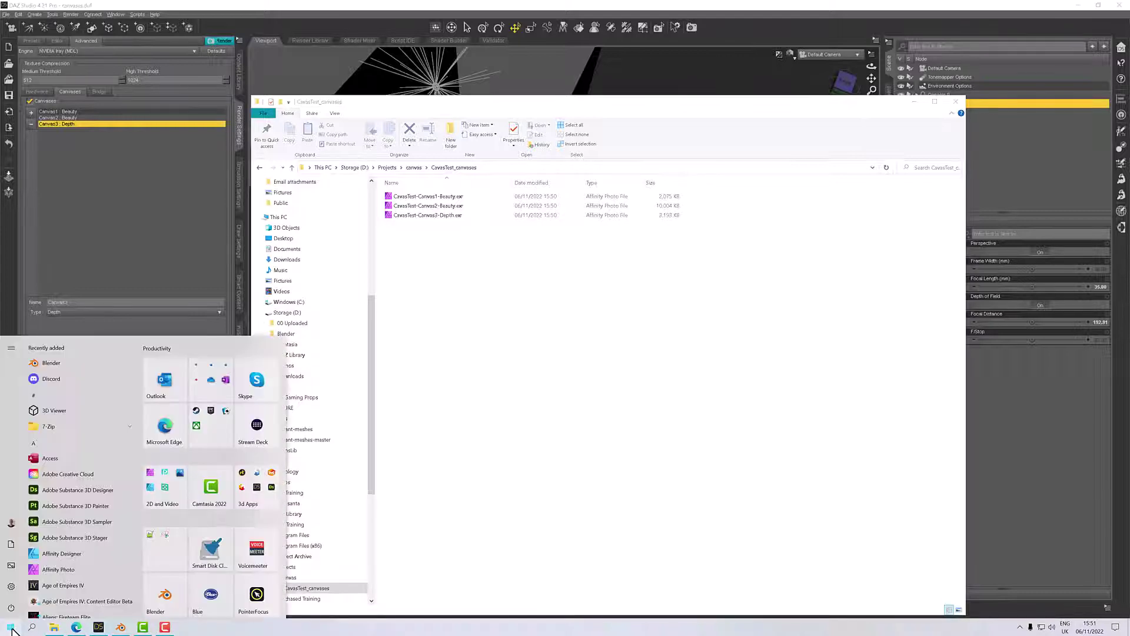
left_click(85, 568)
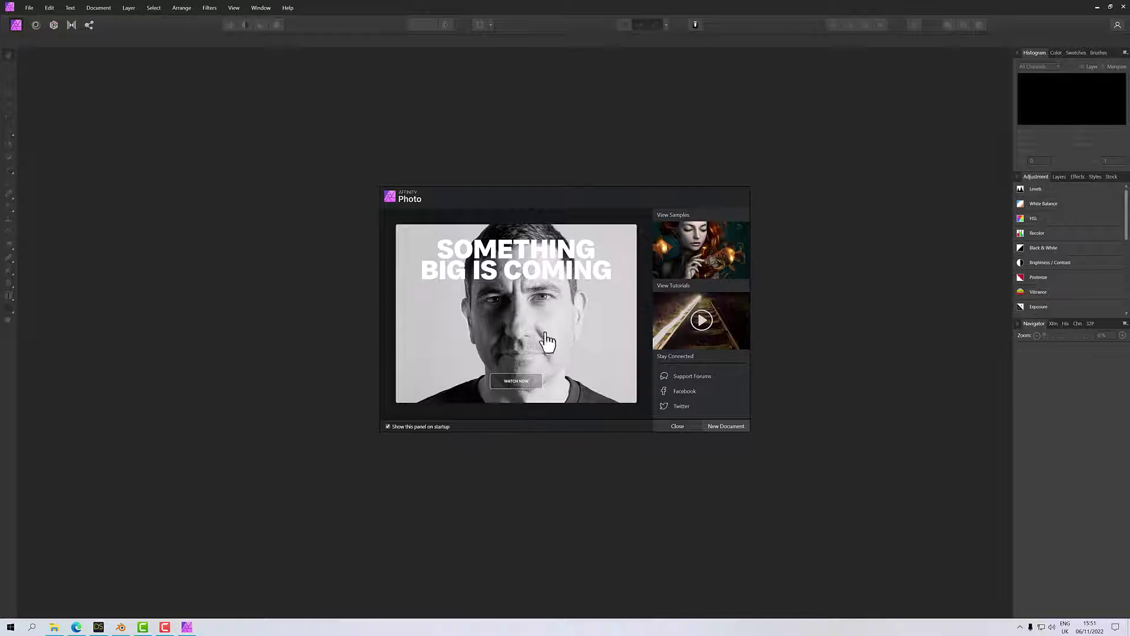
left_click_drag(542, 198, 538, 181)
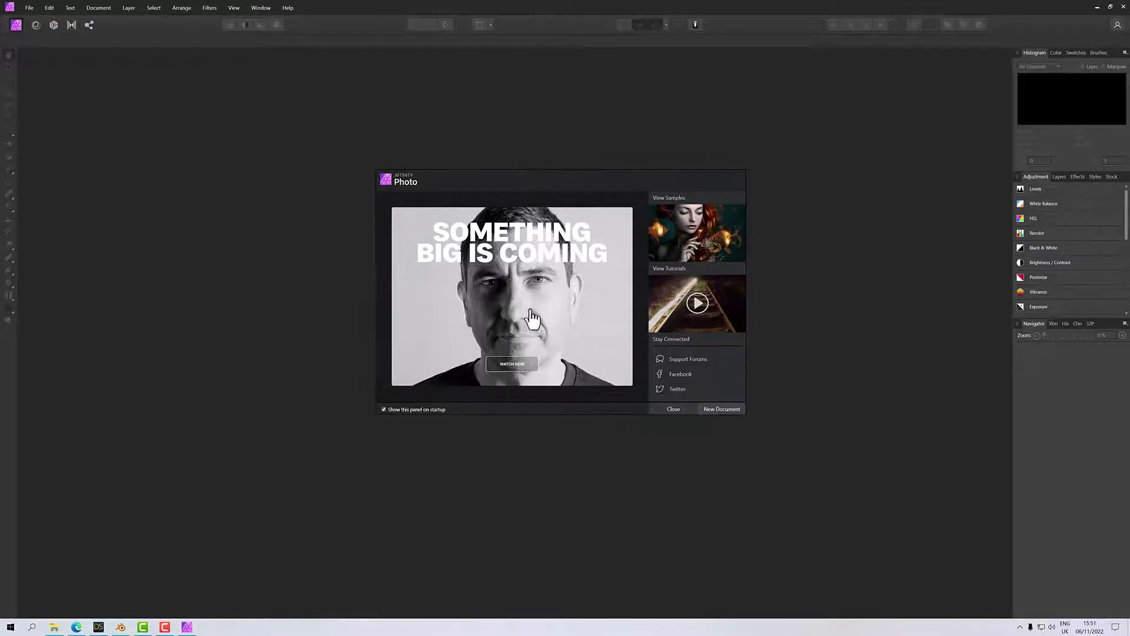
left_click(663, 411)
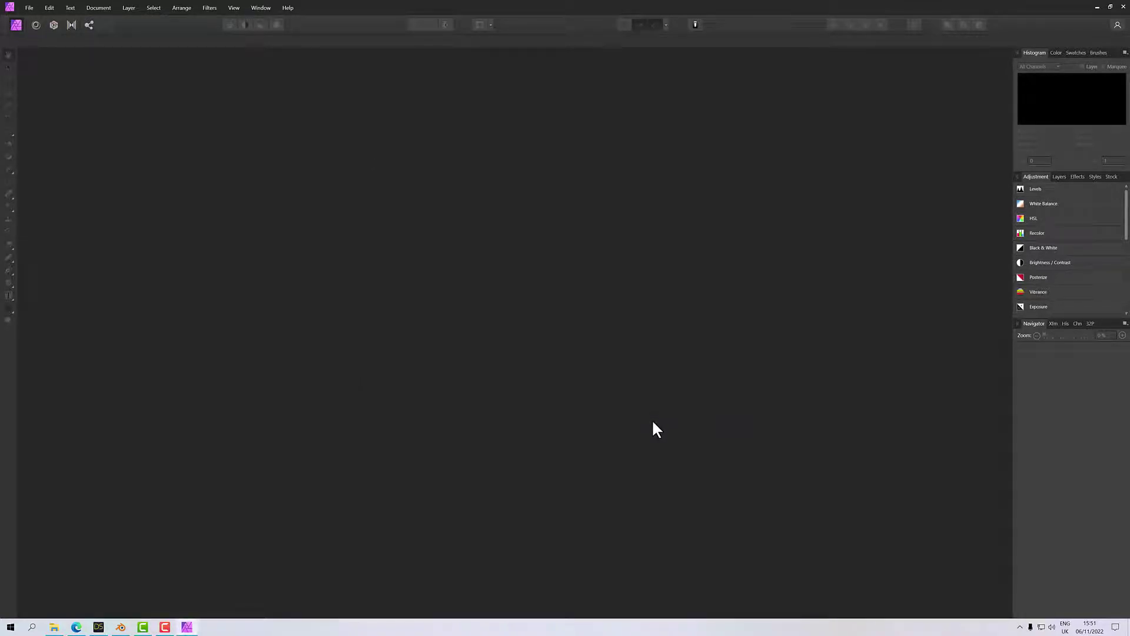
Step: Open the three EXR files from the CavasTest_canvases folder in Affinity Photo and close File Explorer
left_click(53, 627)
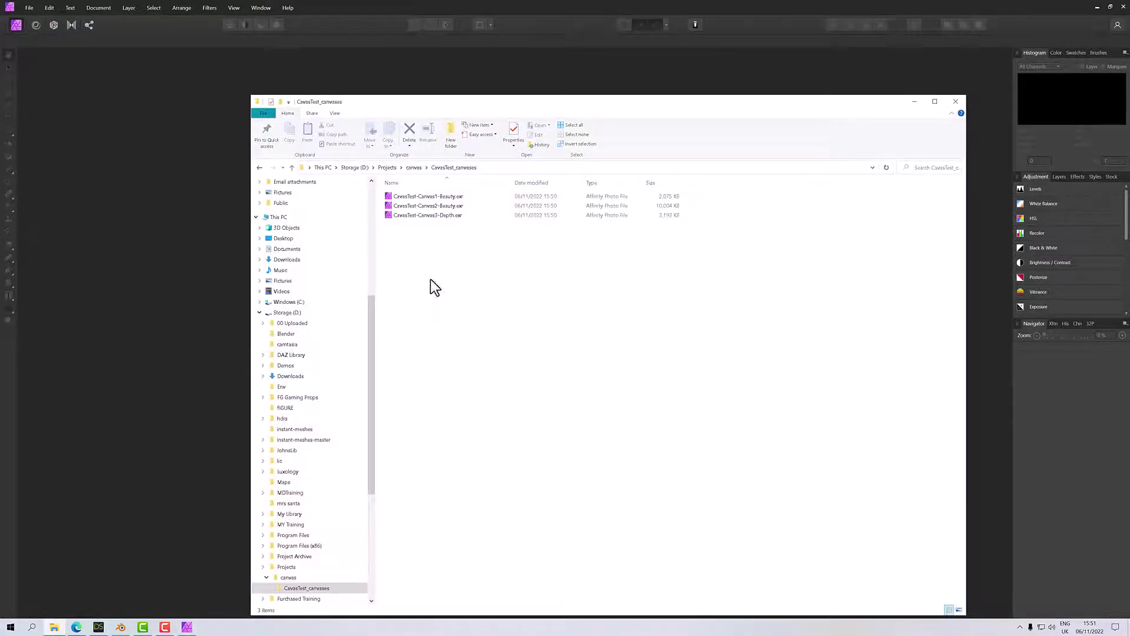
left_click_drag(431, 243, 413, 196)
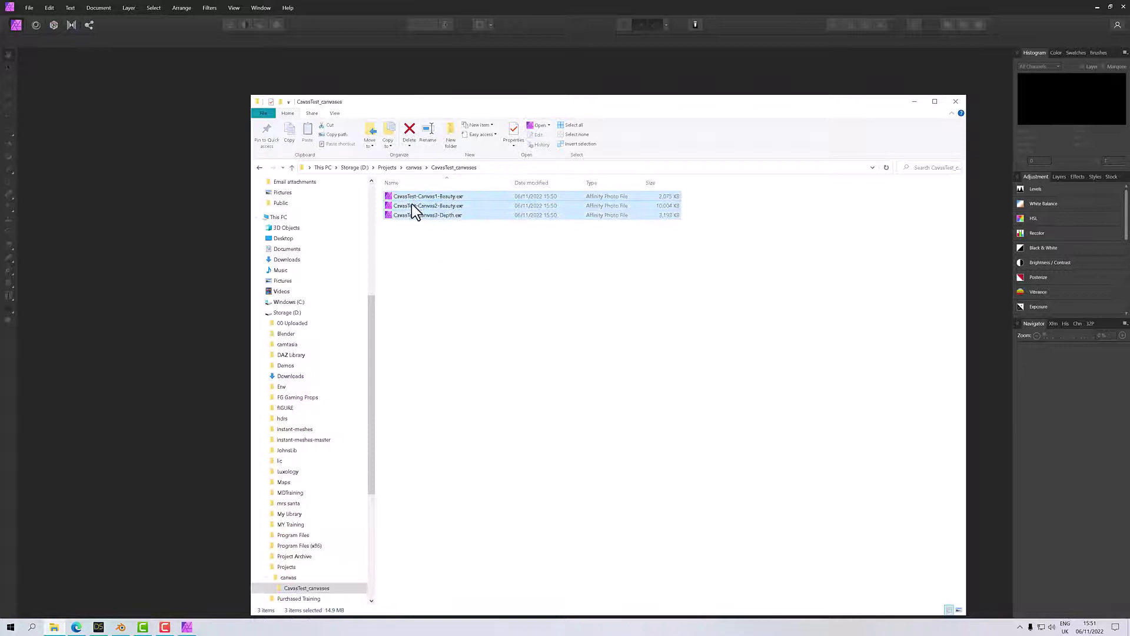
left_click_drag(179, 203, 178, 201)
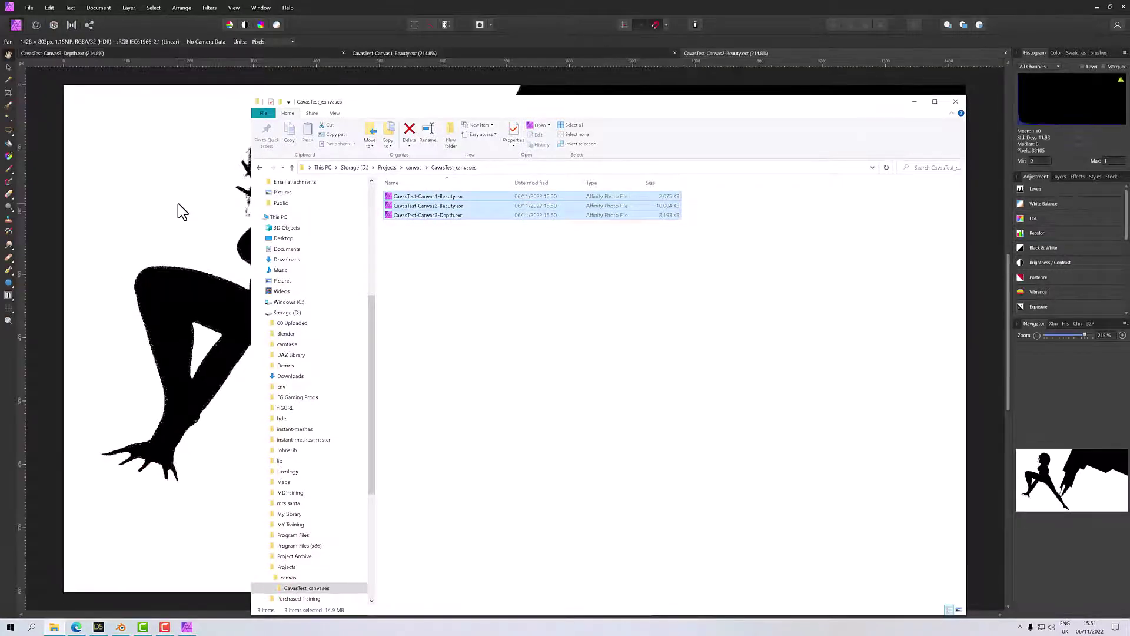
left_click(951, 103)
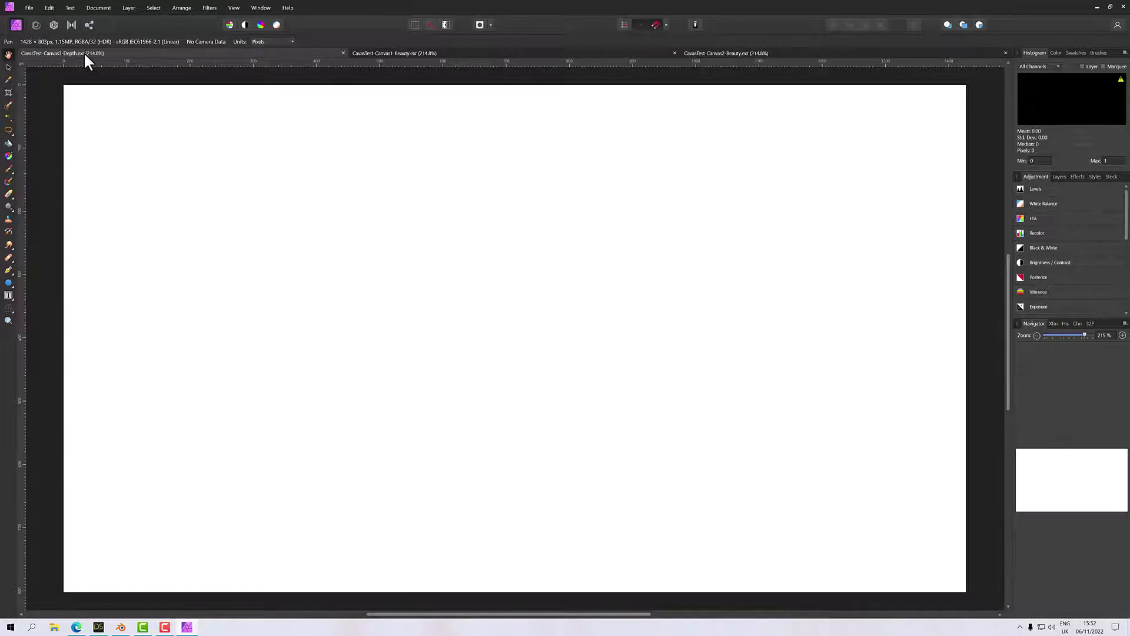
Step: Review the Depth, Canvas1 Beauty and Canvas2 Beauty images, and close the Depth document
scroll(310, 294, "down", 1)
scroll(312, 296, "up", 2)
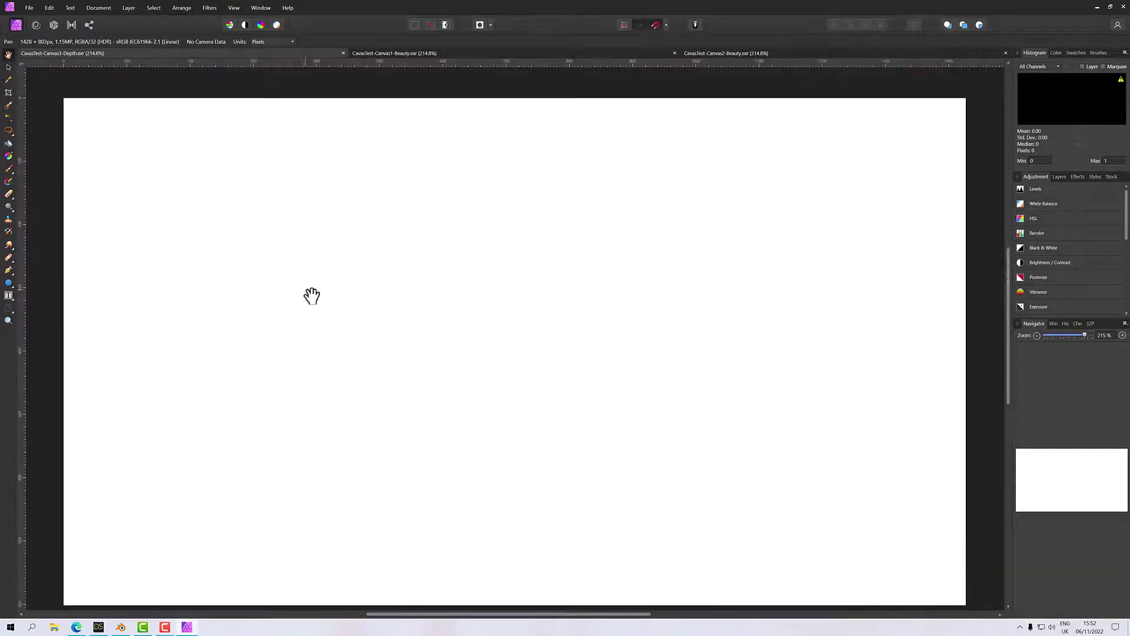
left_click(381, 52)
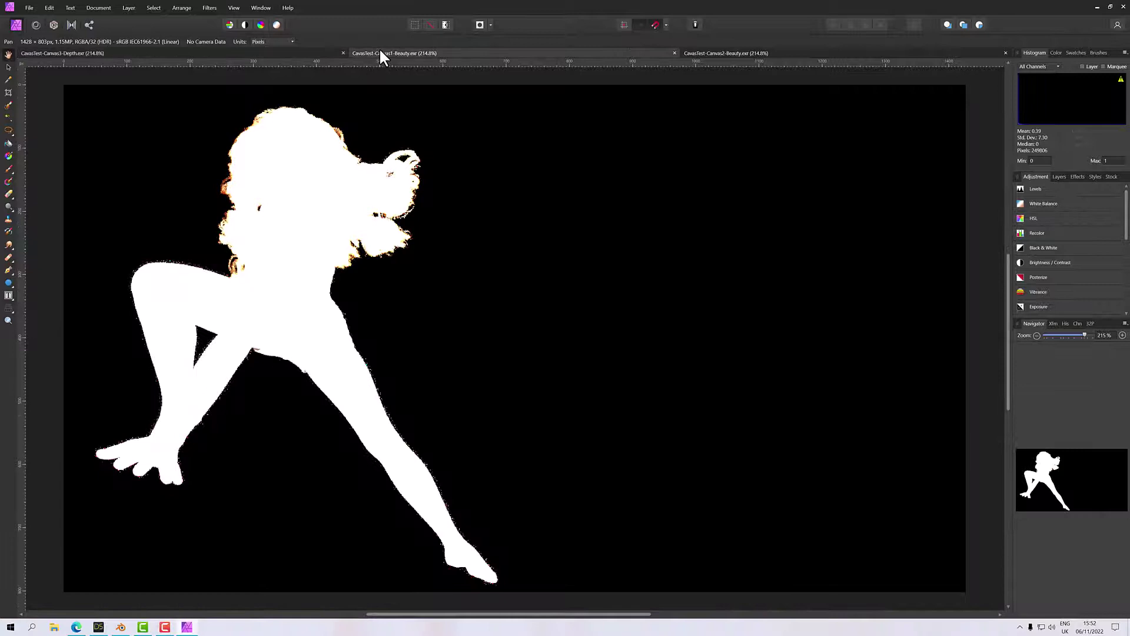
left_click(735, 50)
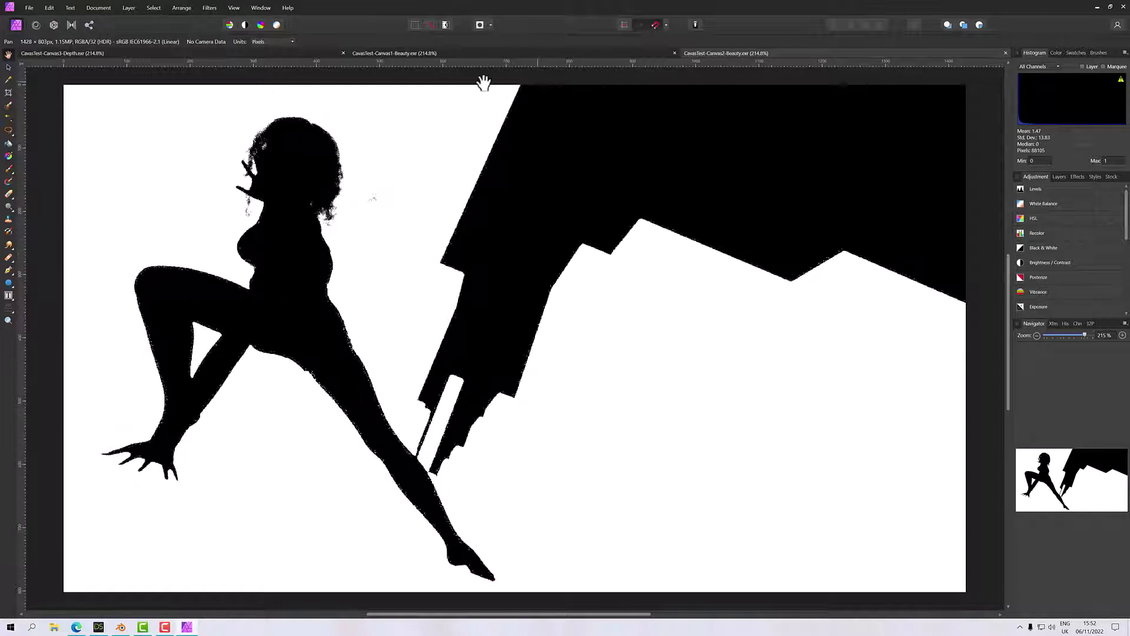
left_click(429, 55)
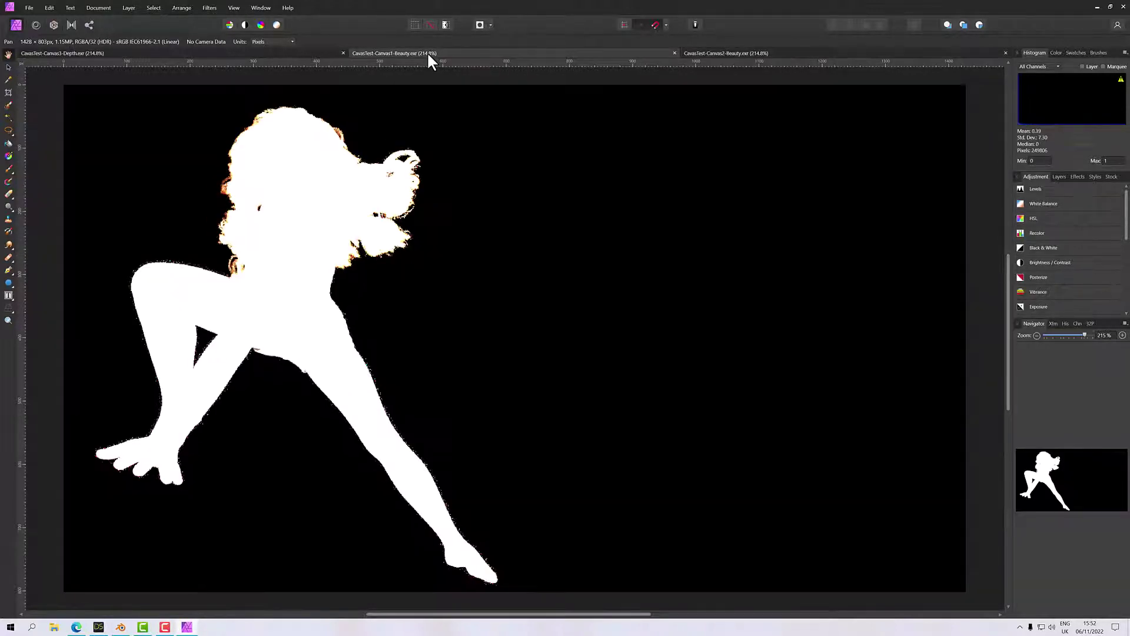
left_click(207, 51)
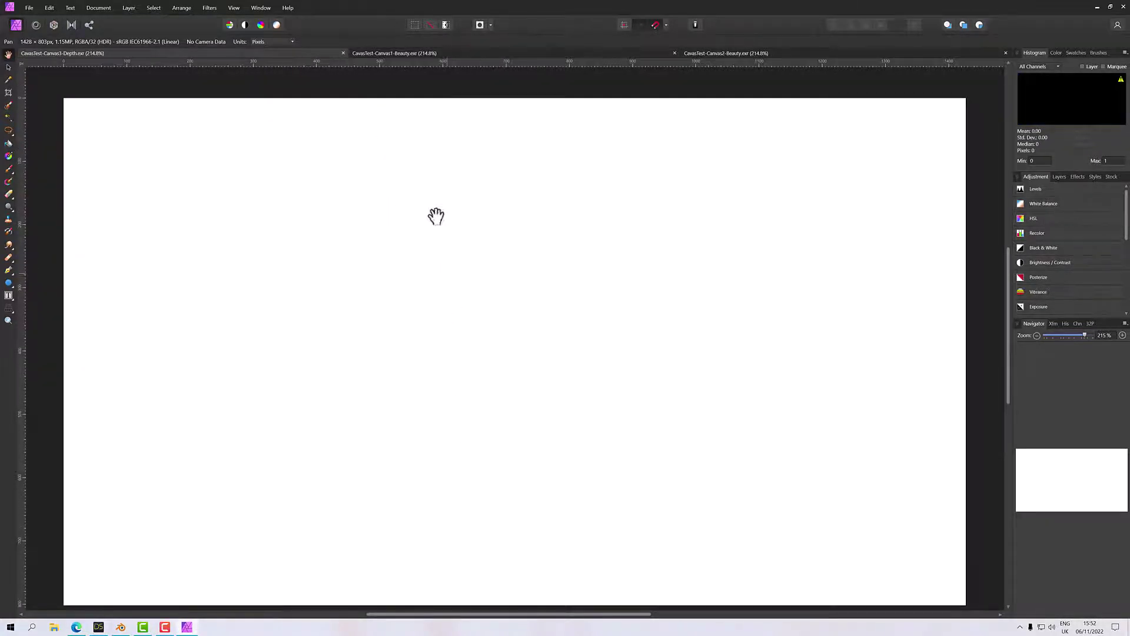
left_click(341, 53)
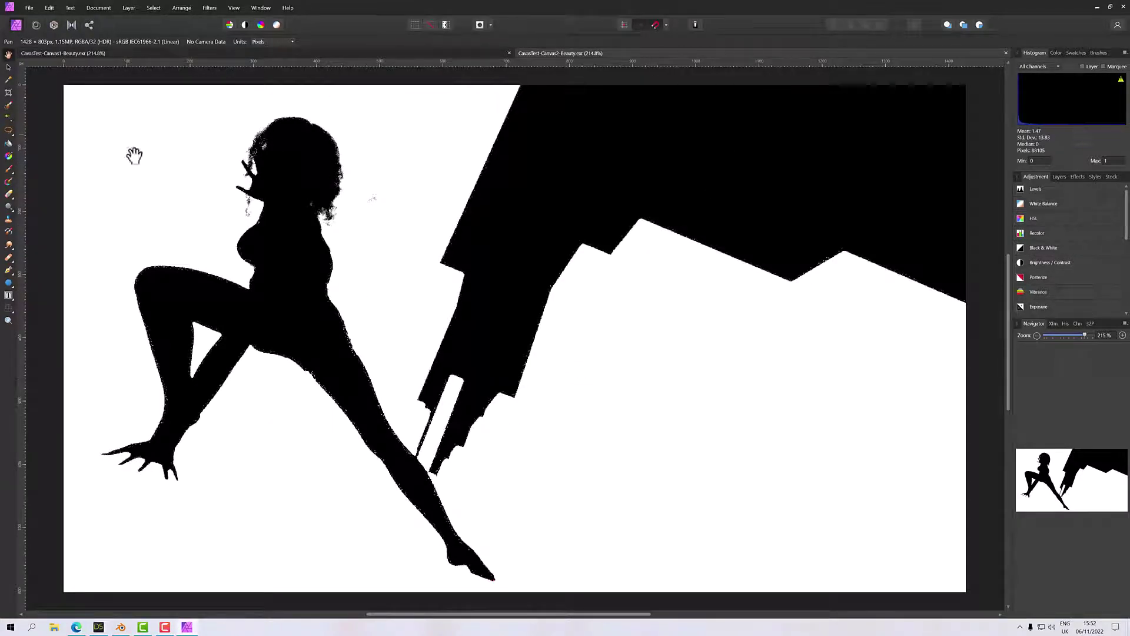
Step: In the Canvas1 Beauty document, move the A layer above the RGB layer
left_click(224, 52)
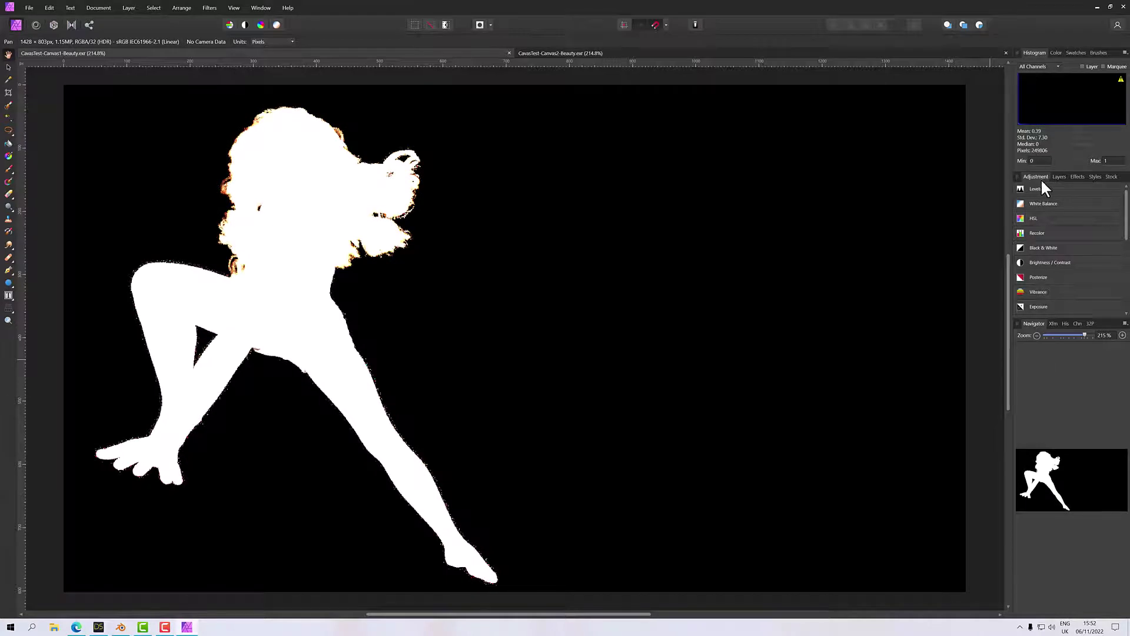
left_click(1059, 176)
left_click(1026, 216)
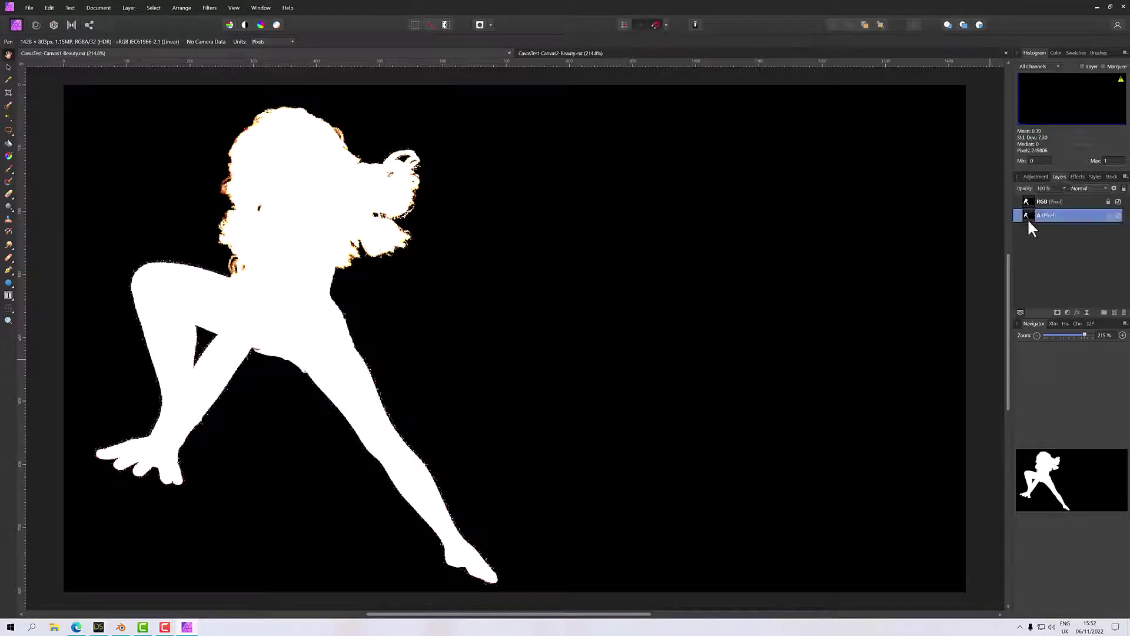
left_click_drag(1034, 215, 1053, 200)
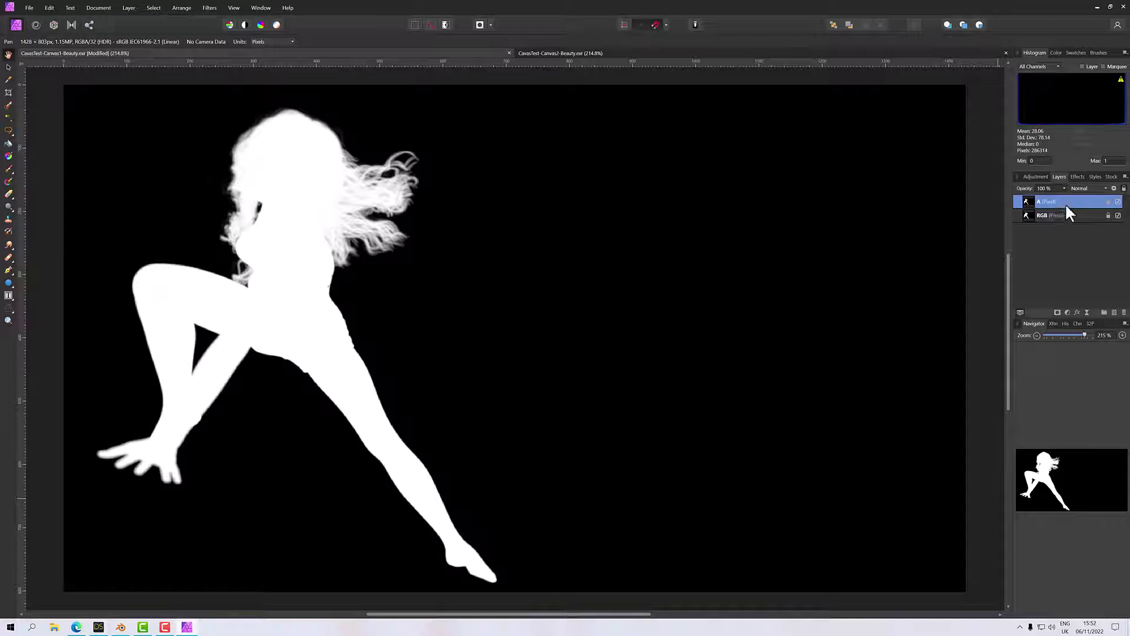
Step: Rasterize the A layer to a mask and apply it to the RGB layer below
right_click(1039, 199)
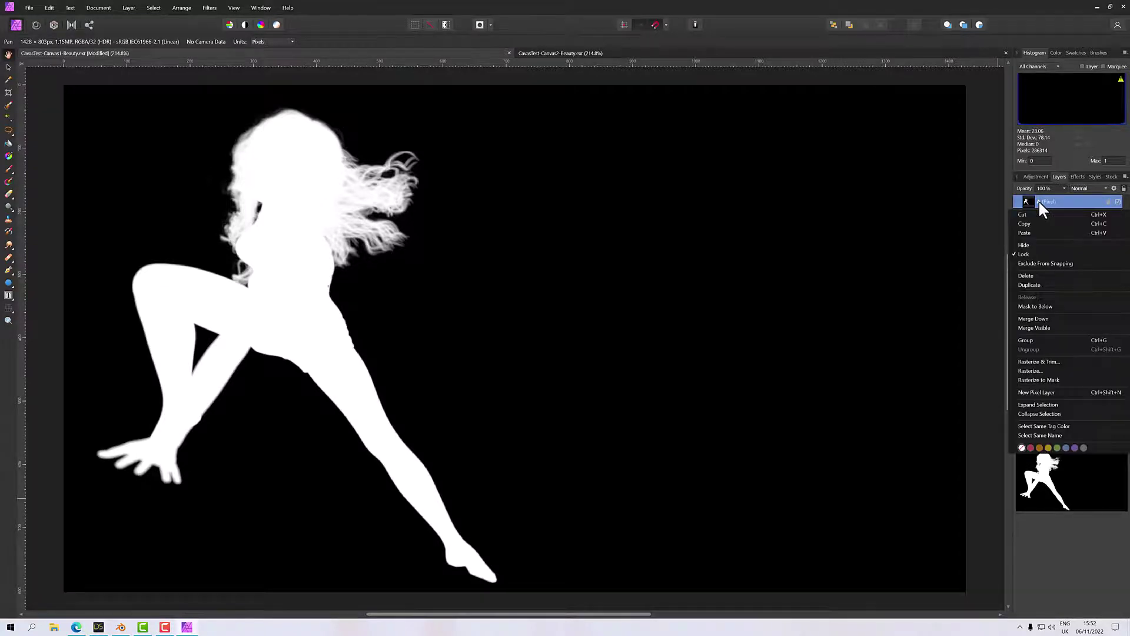
left_click(1048, 379)
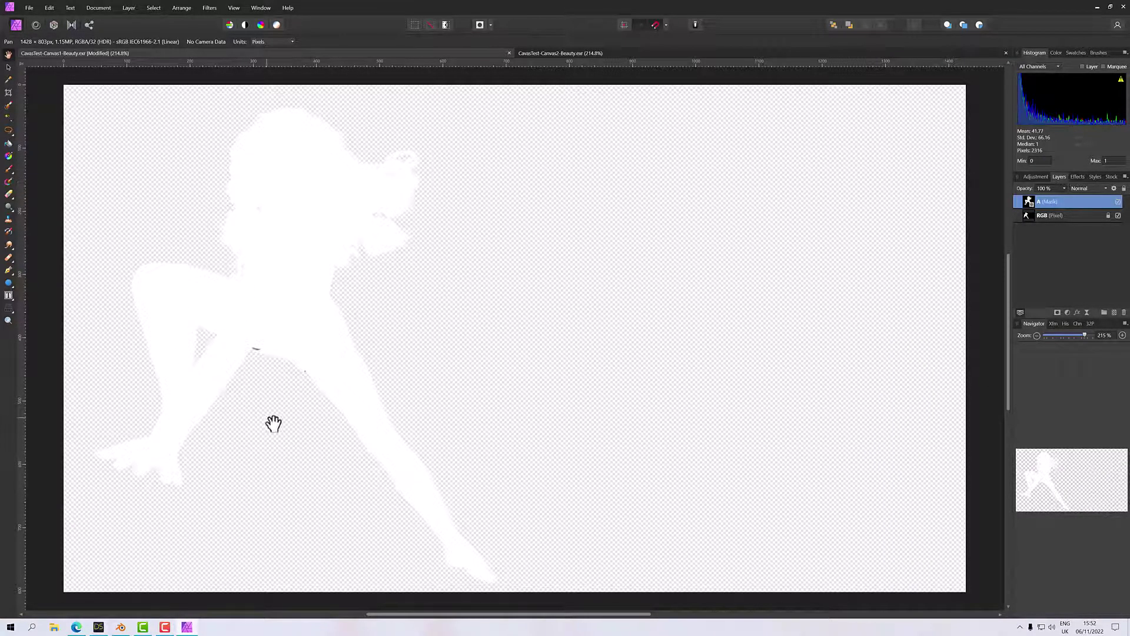
right_click(1043, 200)
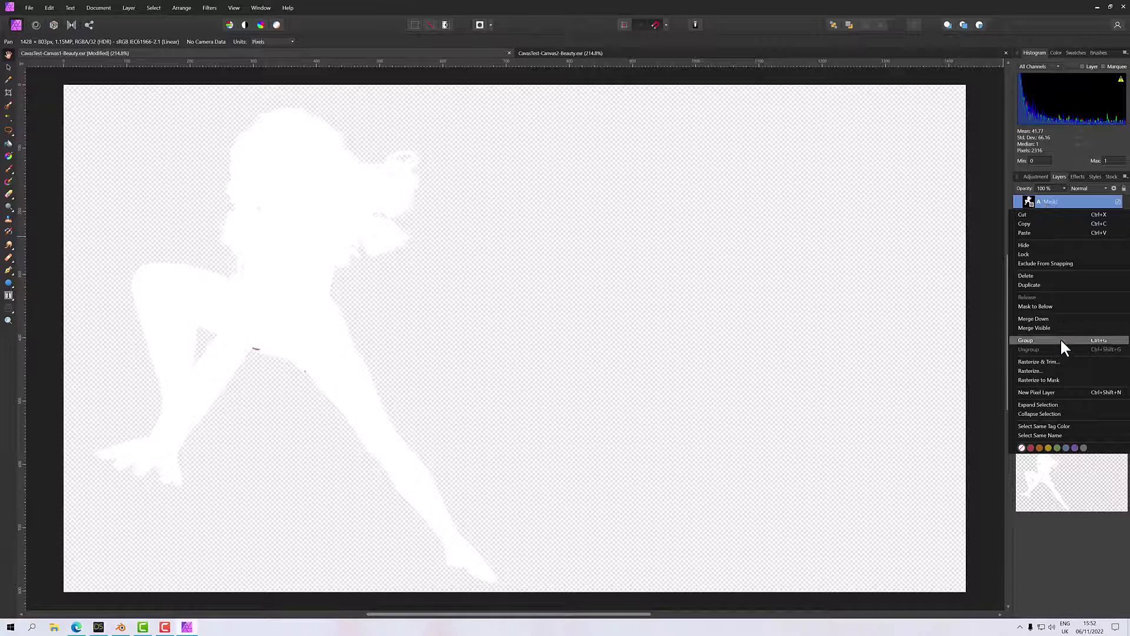
left_click(1041, 306)
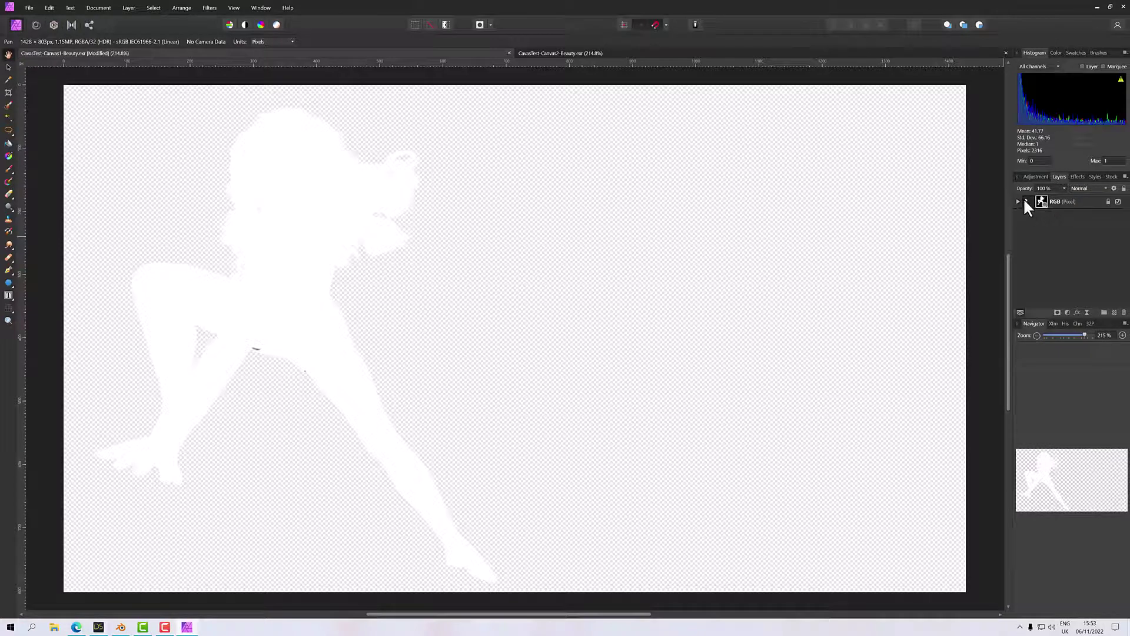
Step: Add a default Exposure adjustment above the Canvas1 Beauty RGB layer, set it to -10, and lower it further to -13.457
left_click(1018, 201)
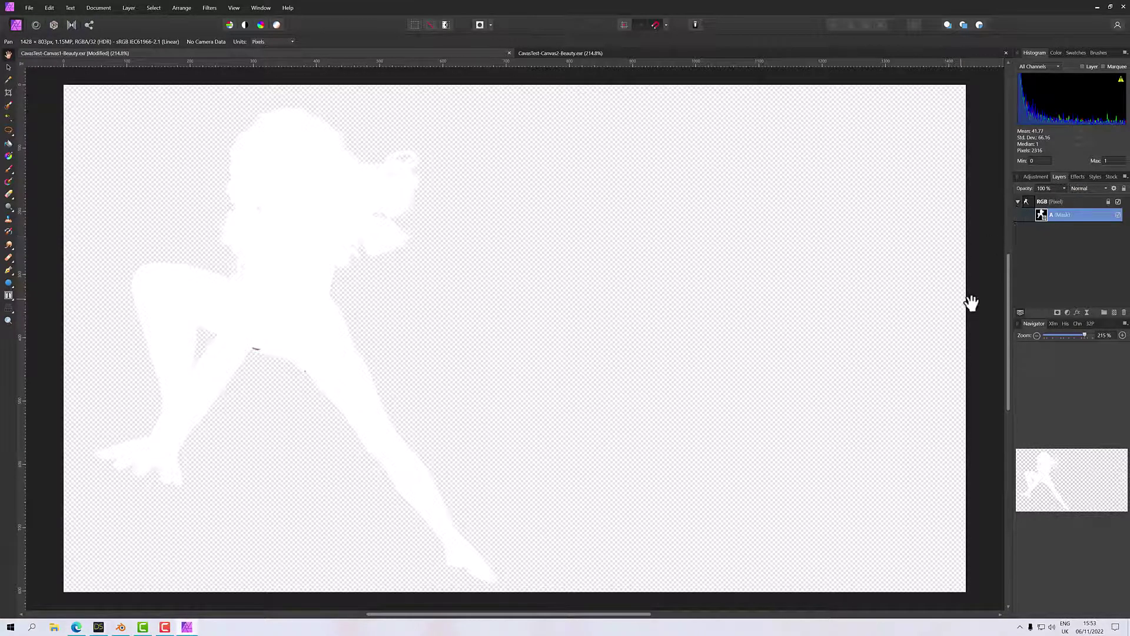
left_click(1028, 200)
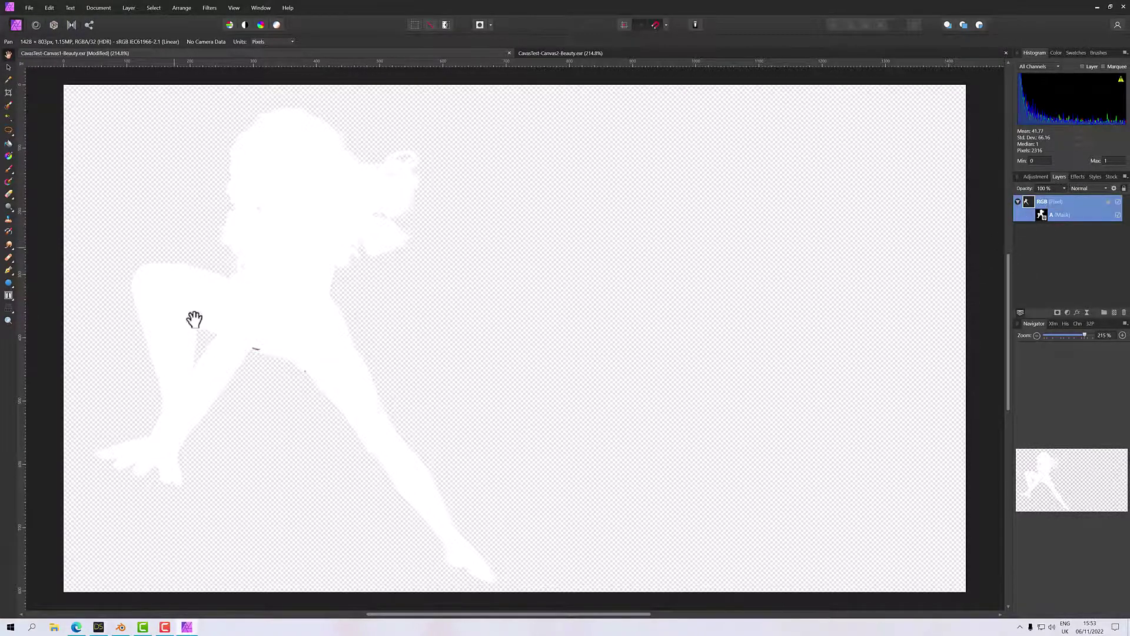
left_click(1031, 179)
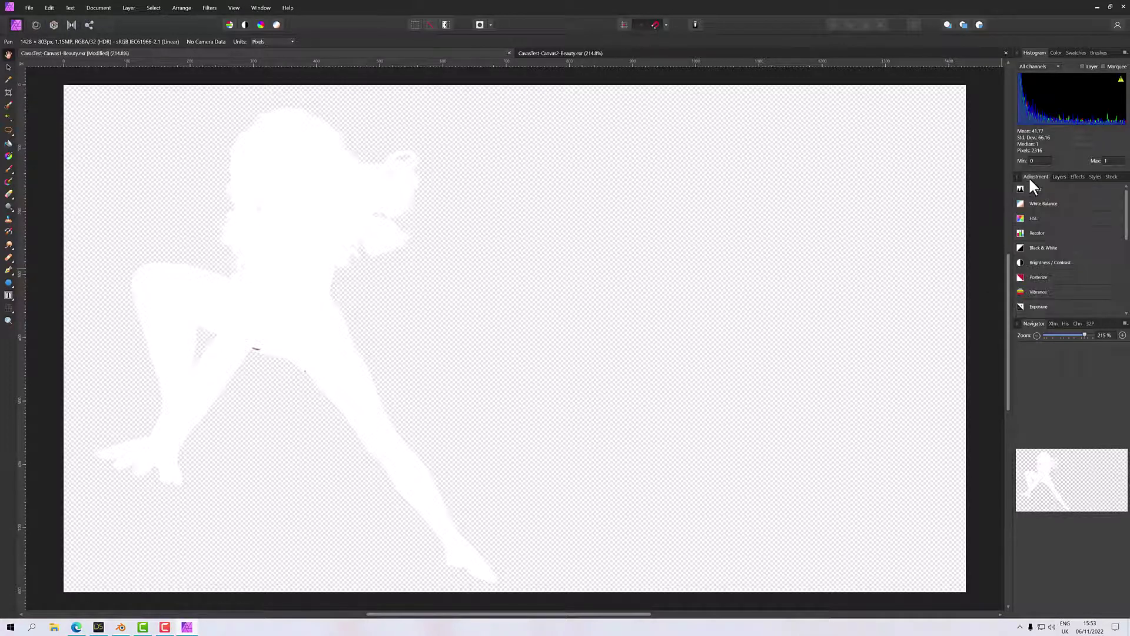
left_click(1044, 306)
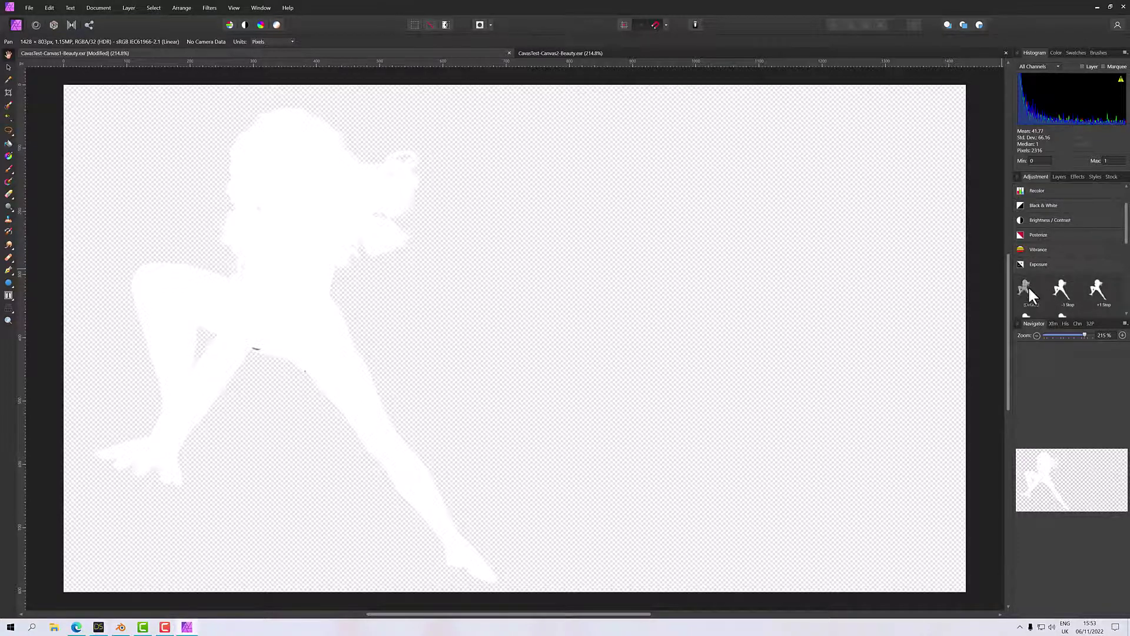
left_click(1027, 288)
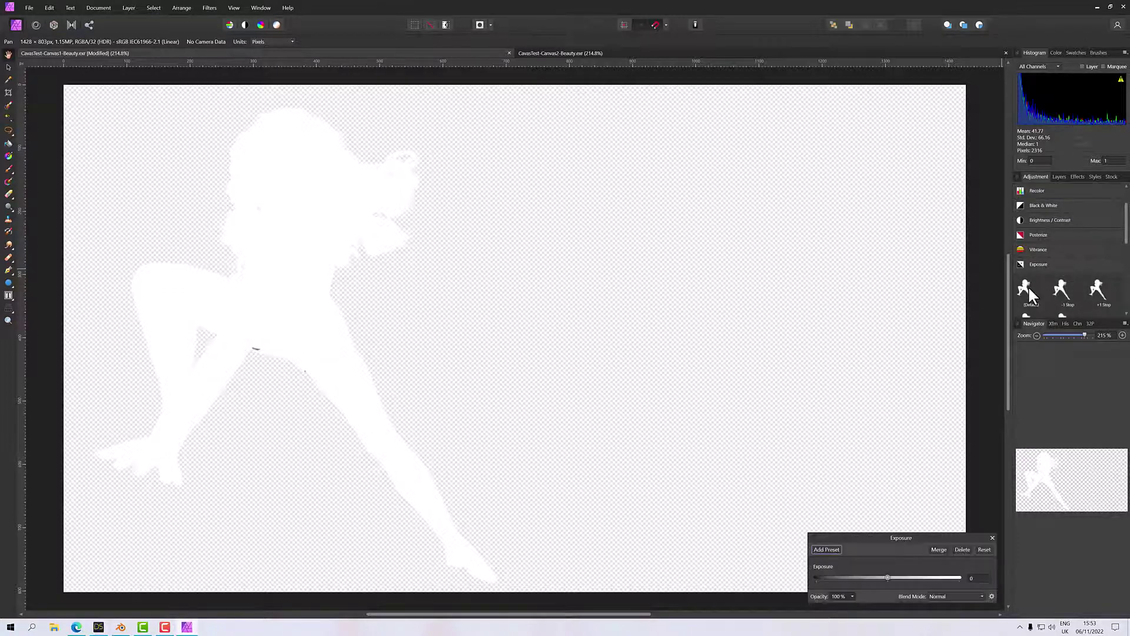
left_click(975, 578)
type("-10")
key("Return")
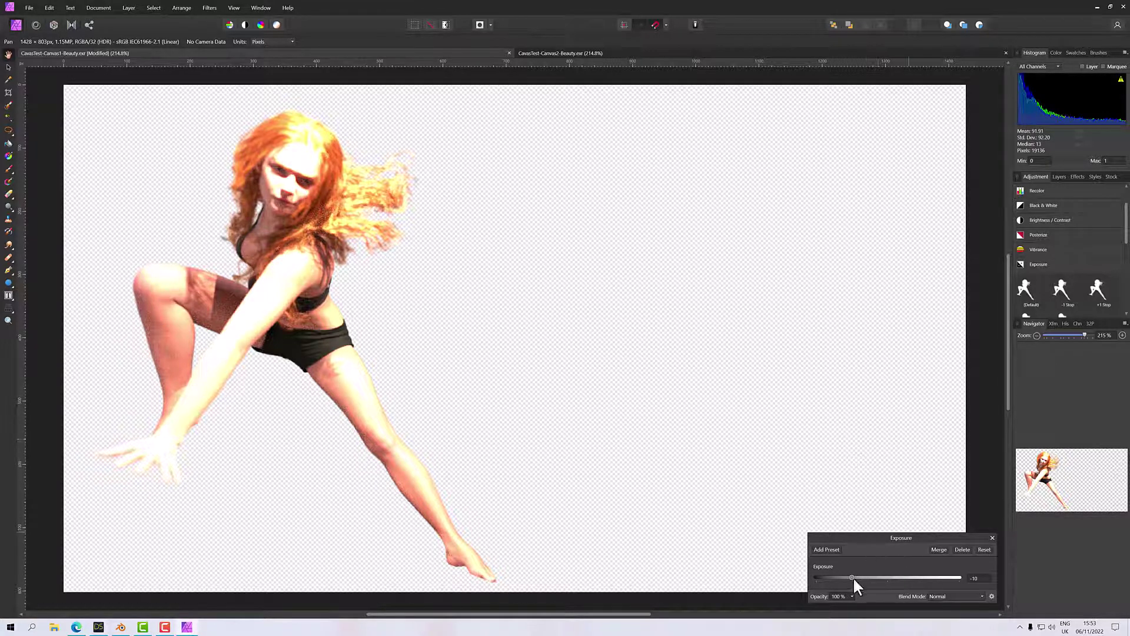
mouse_move(853, 575)
left_mouse_down()
mouse_move(864, 576)
mouse_move(808, 577)
mouse_move(839, 575)
left_mouse_up()
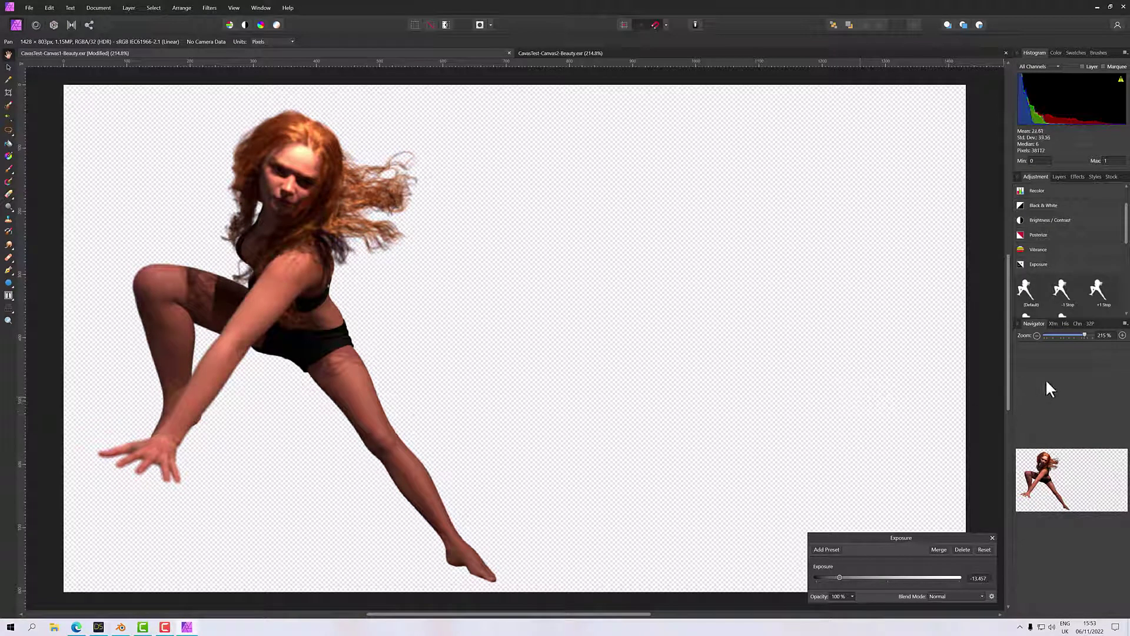
Step: In the Canvas2 Beauty document, move the A layer above the RGB layer
left_click(589, 54)
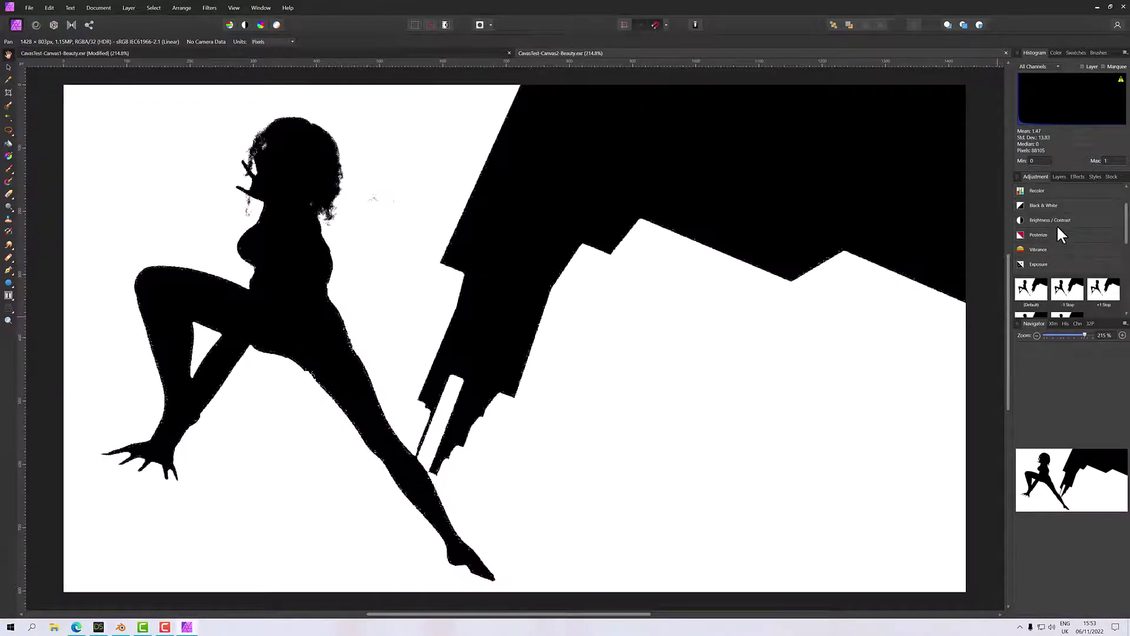
left_click(1059, 176)
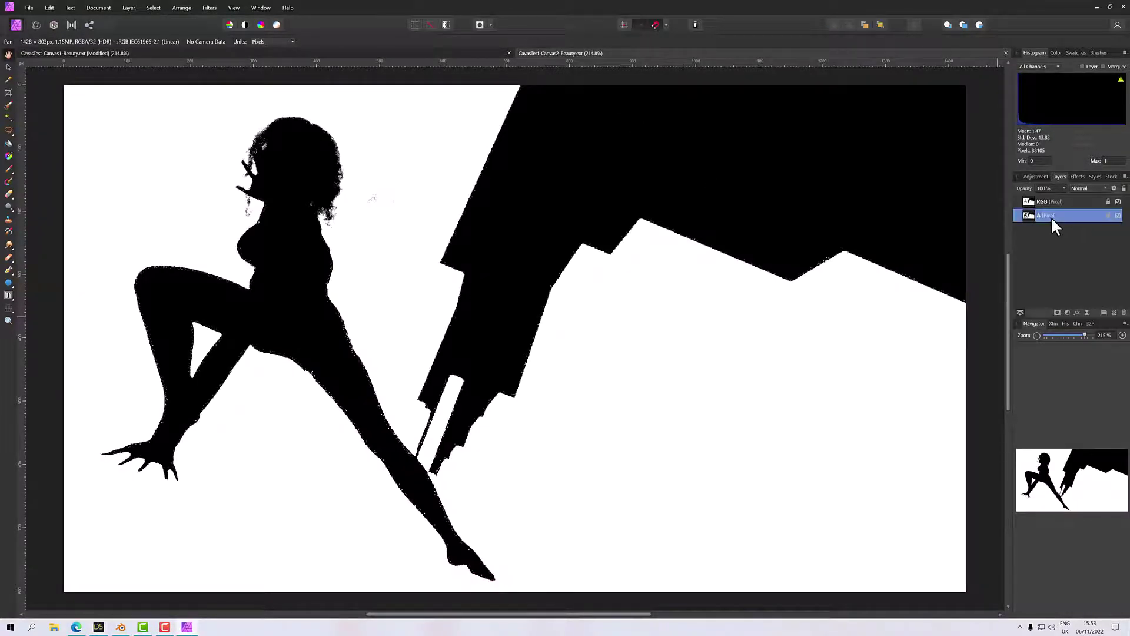
left_click_drag(1052, 221, 1057, 201)
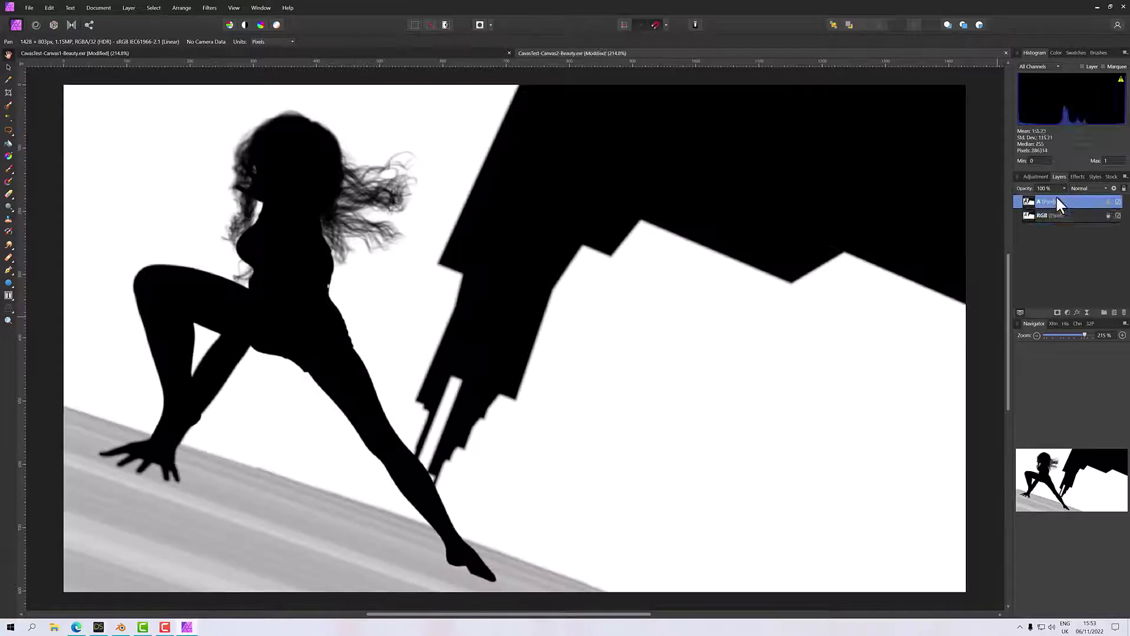
Step: Rasterize the Canvas2 Beauty A layer to a mask and apply it to the RGB layer below
right_click(1050, 199)
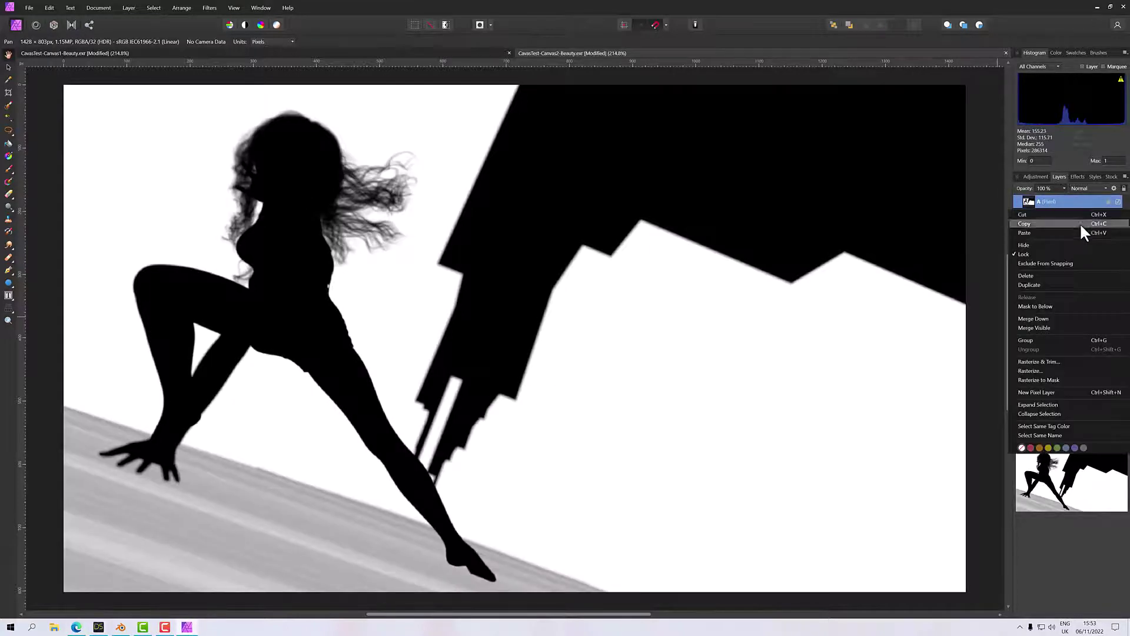
left_click(1044, 380)
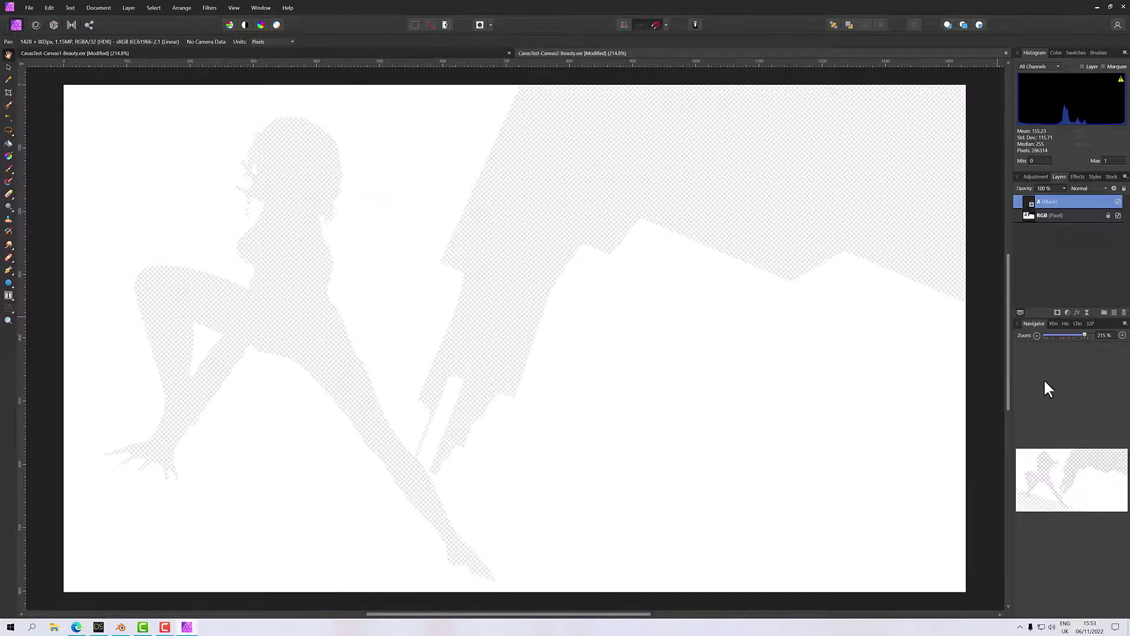
right_click(1043, 196)
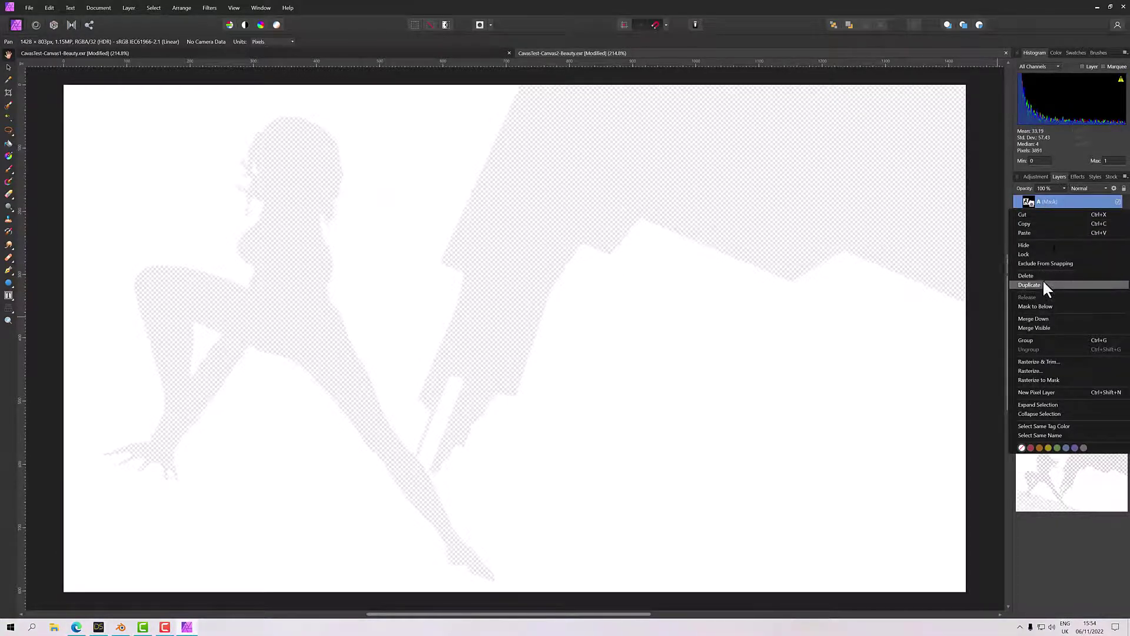
left_click(1040, 305)
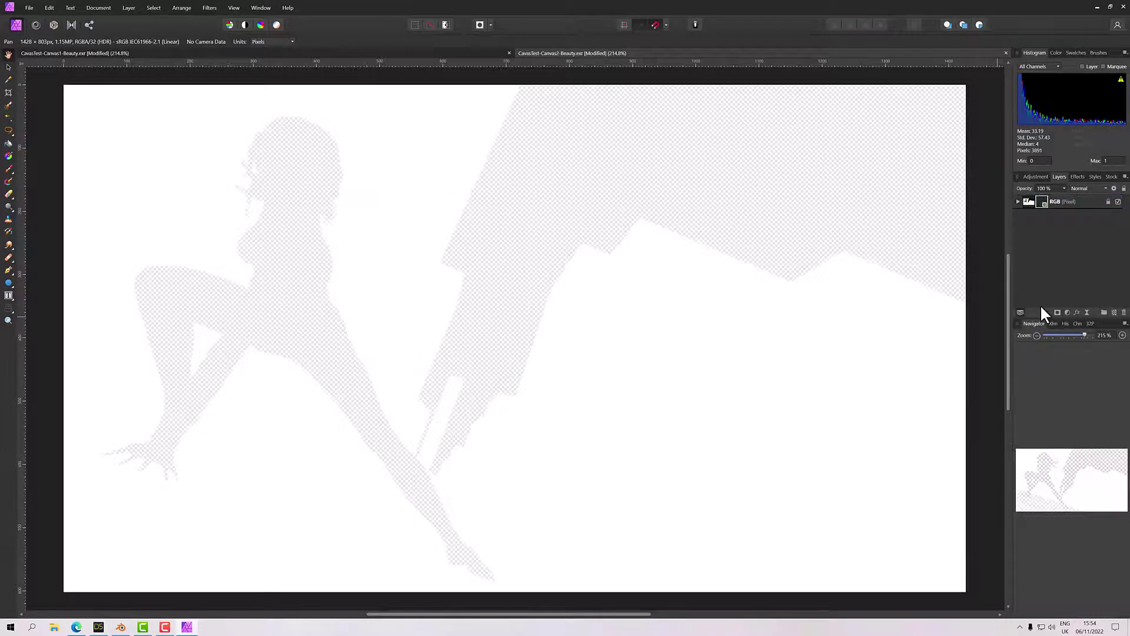
Step: Add a default Exposure adjustment above the masked Canvas2 Beauty RGB layer and set its exposure to -12
left_click(1028, 176)
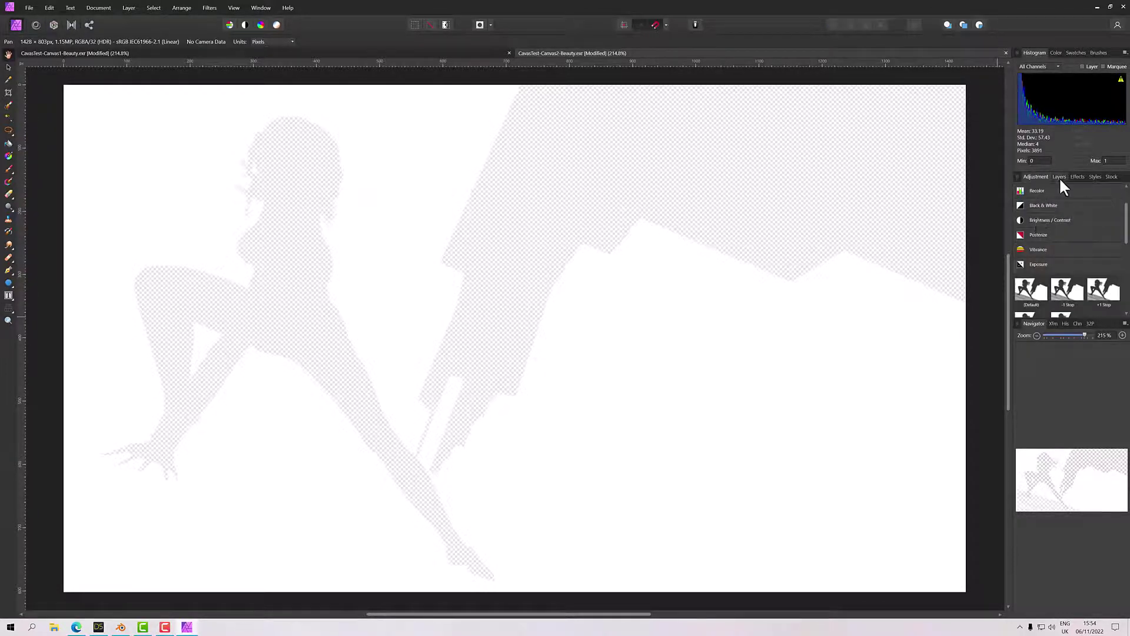
left_click(1060, 177)
left_click(1027, 203)
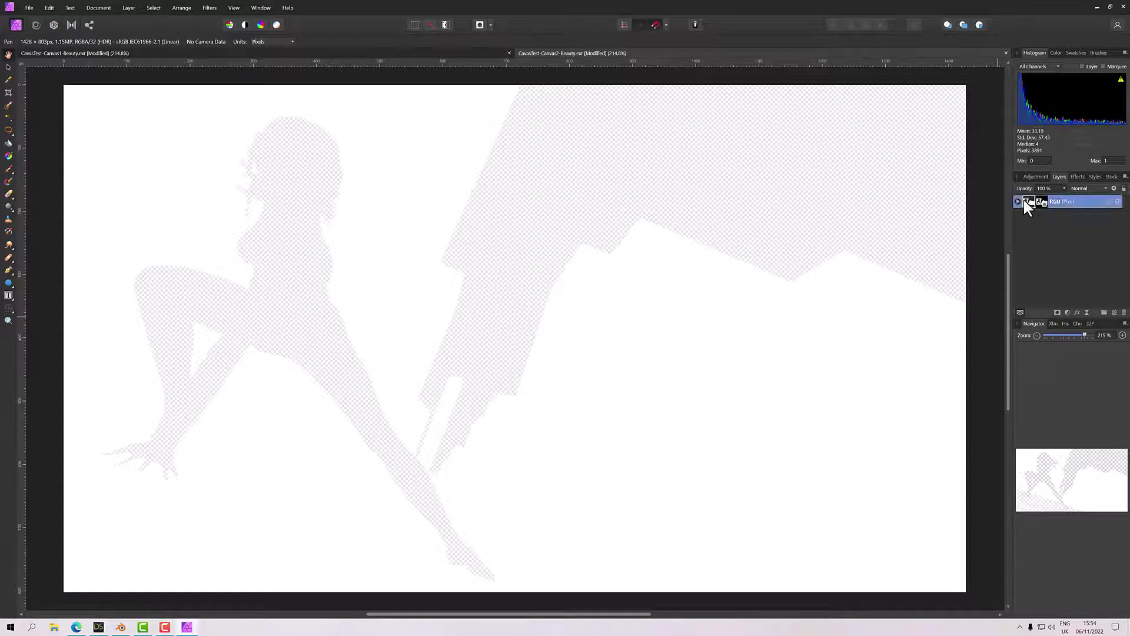
left_click(1031, 176)
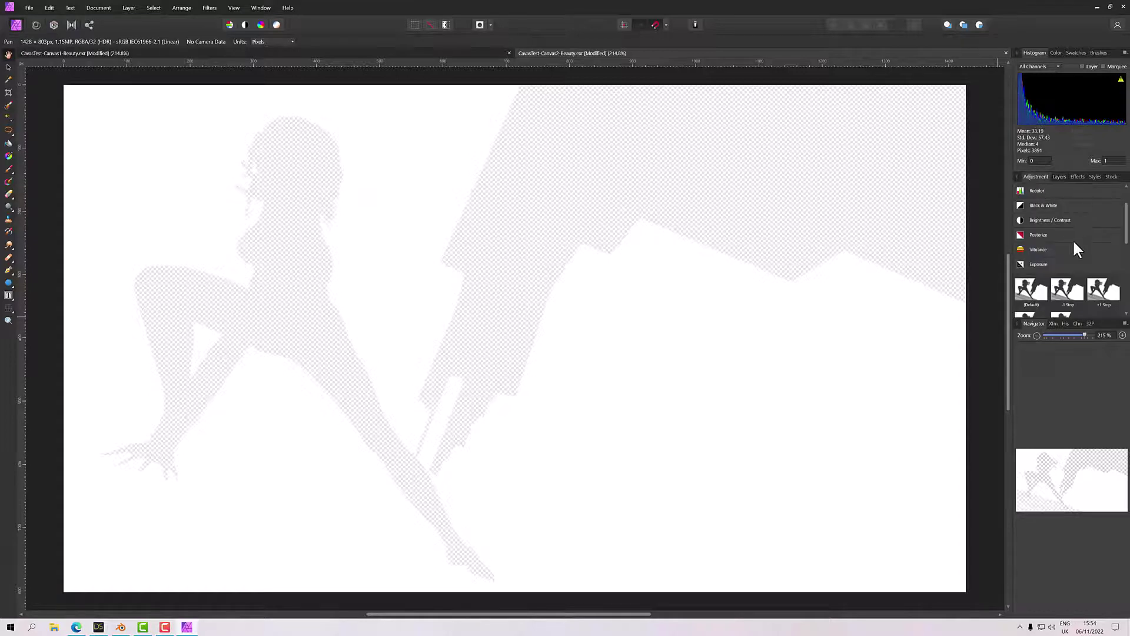
left_click(1030, 289)
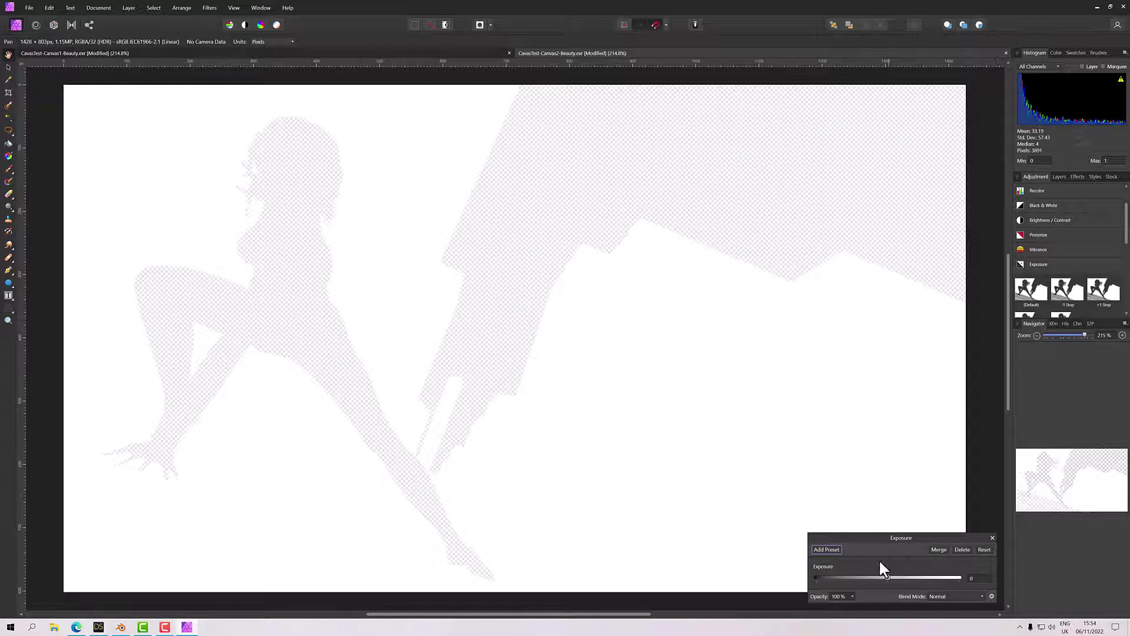
left_click_drag(888, 577, 844, 576)
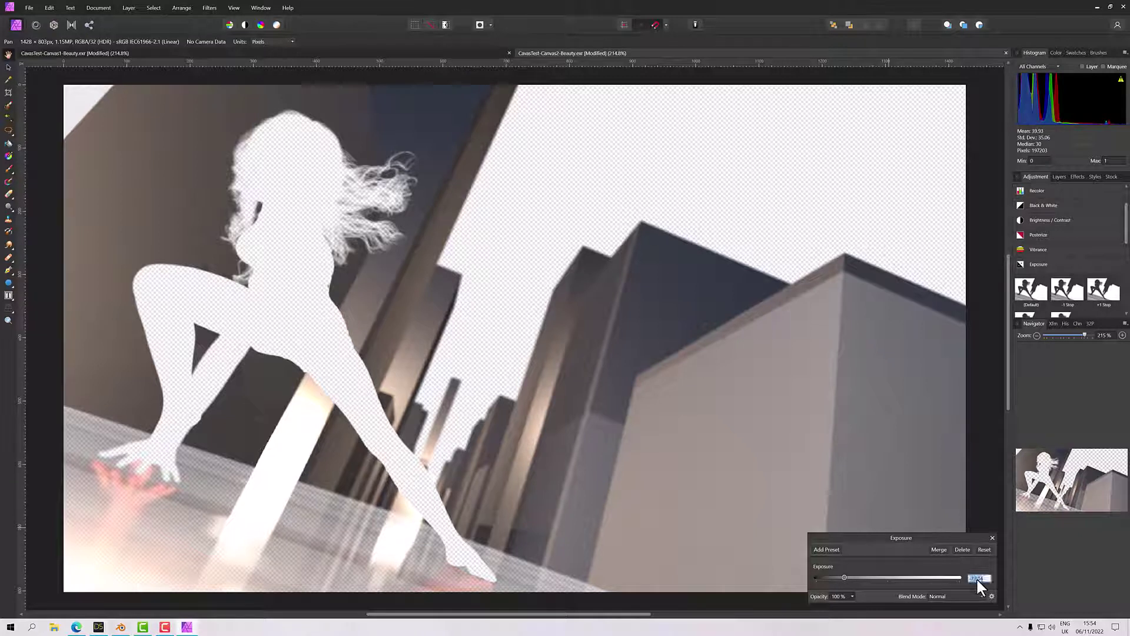
type("-12")
key("Return")
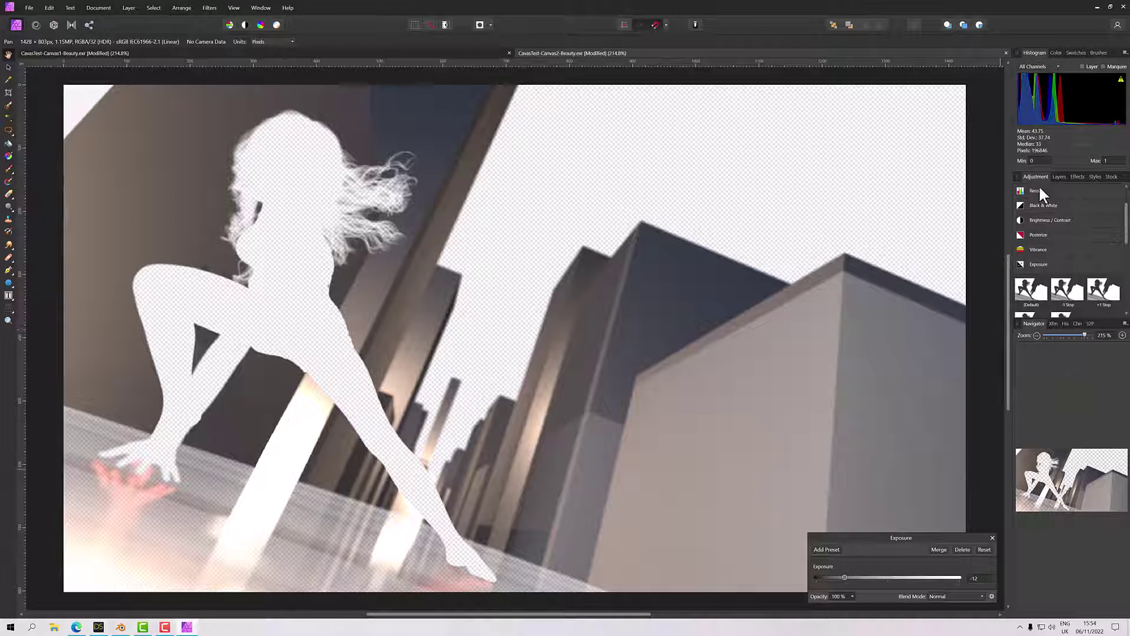
Step: Nest the Exposure adjustment inside the Canvas2 Beauty RGB layer and expand that layer
left_click(1056, 177)
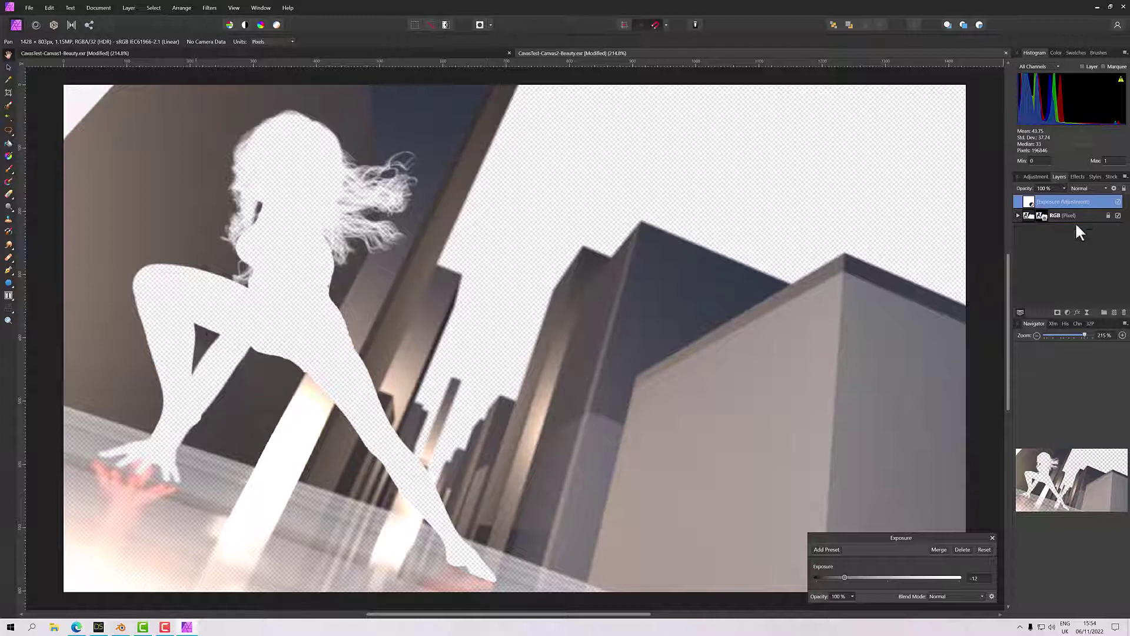
right_click(1051, 200)
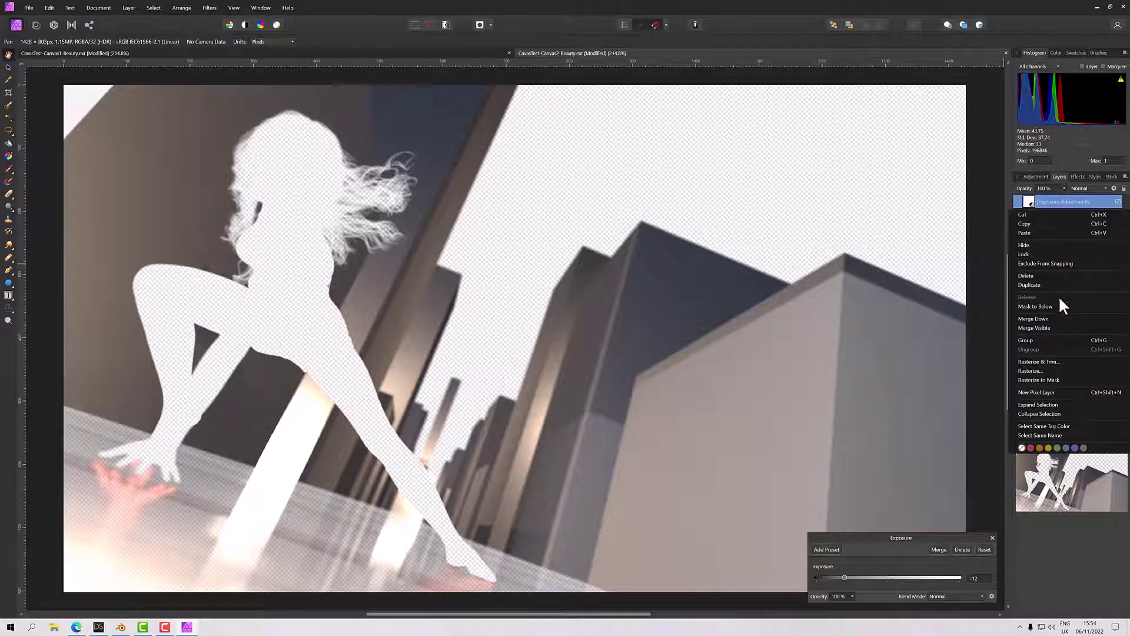
left_click(1044, 200)
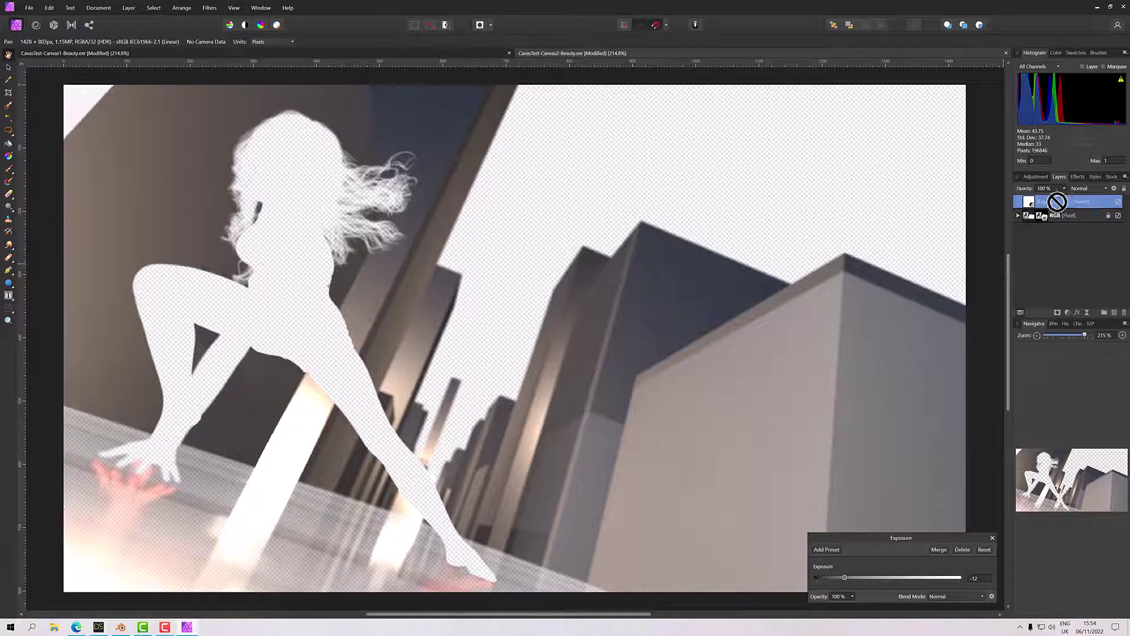
left_click_drag(1045, 200, 1076, 221)
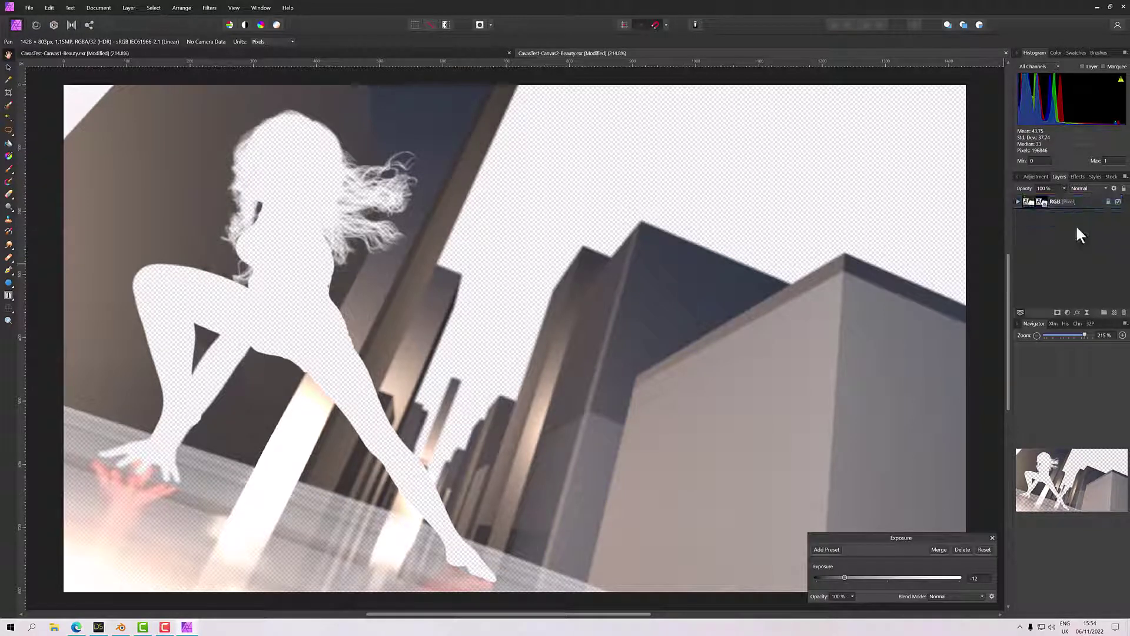
left_click(1018, 201)
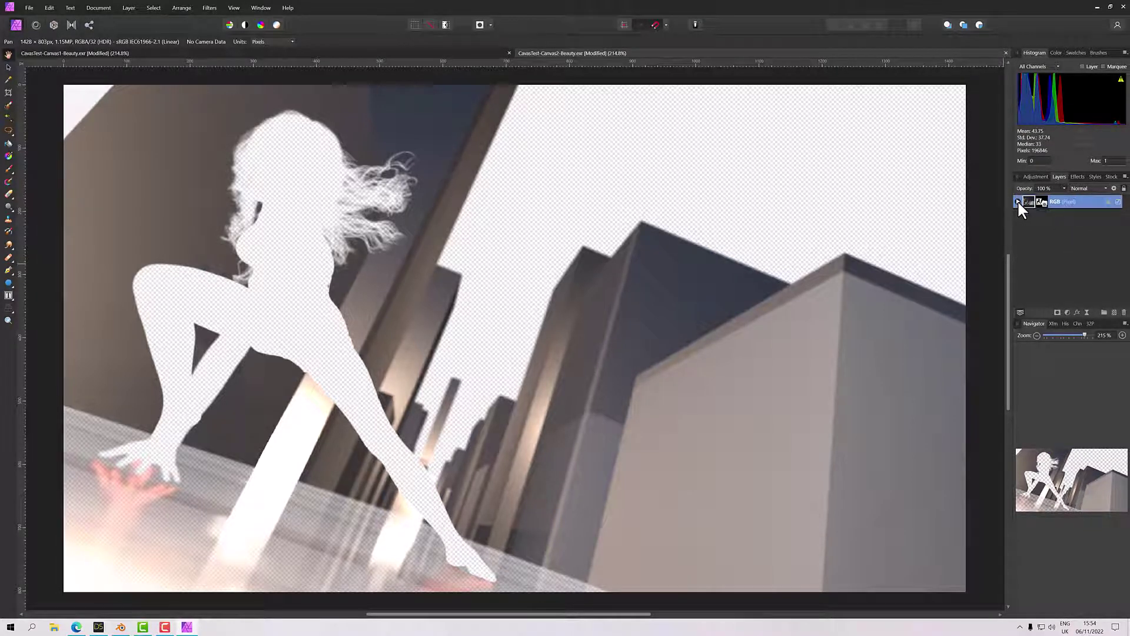
Step: Copy the Canvas2 Beauty RGB layer with its mask and adjustment, and paste it into the Canvas1 Beauty document
right_click(1056, 203)
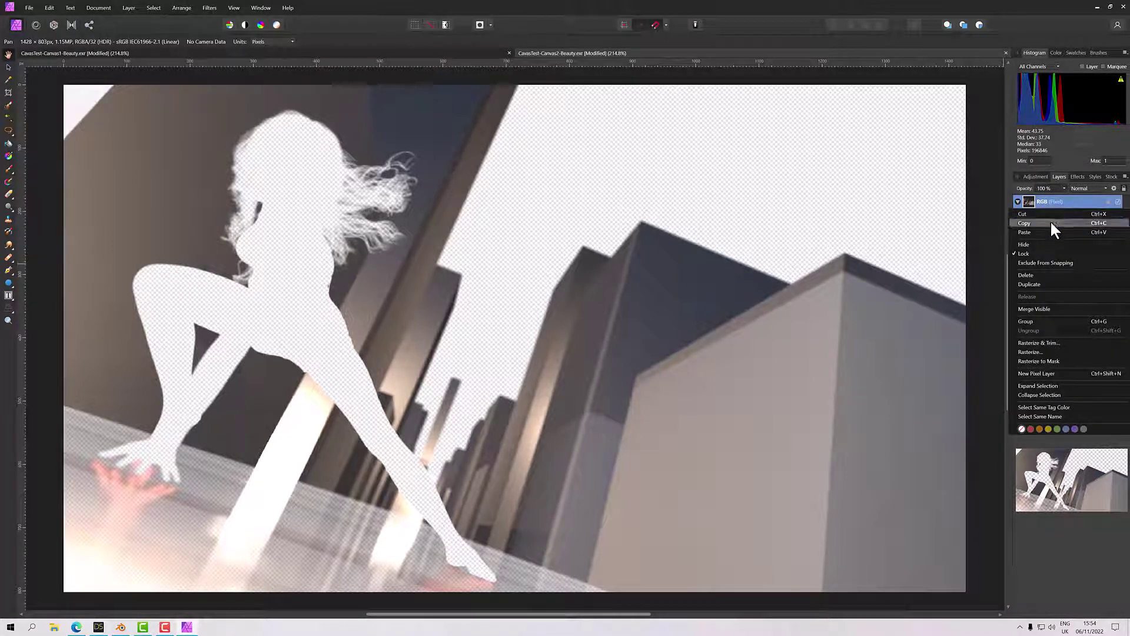
left_click(1050, 223)
left_click(277, 52)
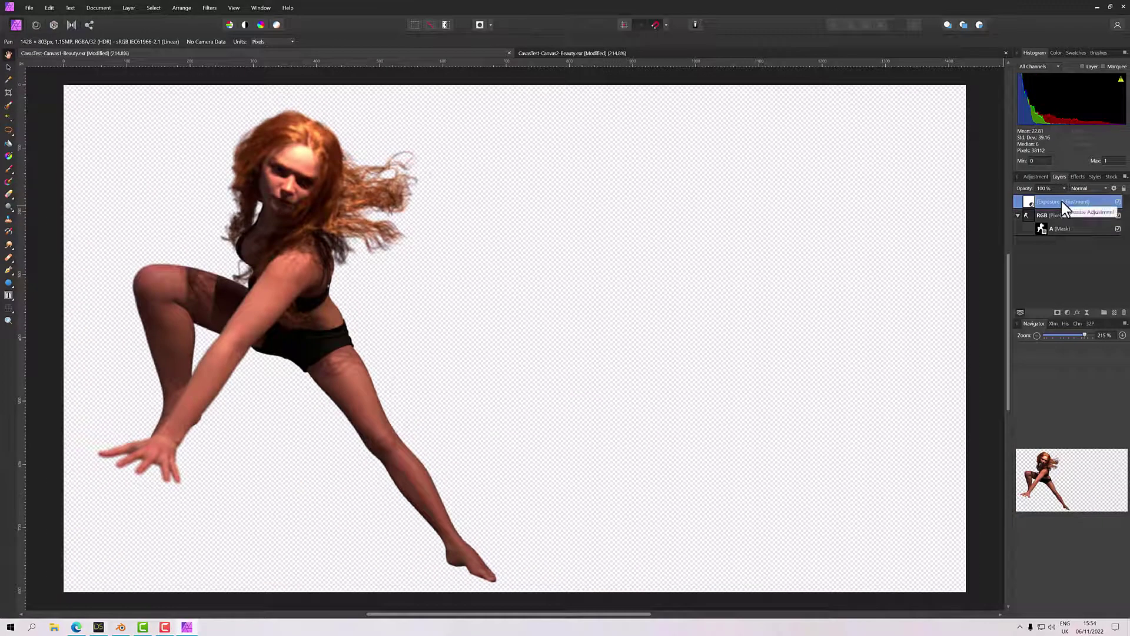
right_click(1061, 200)
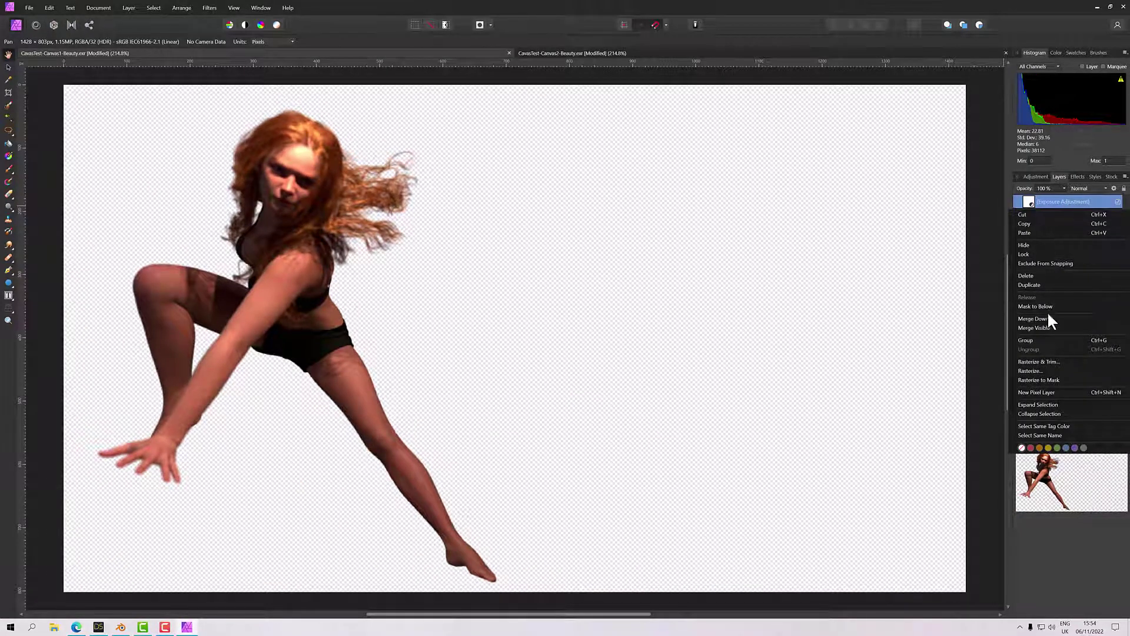
left_click(1044, 232)
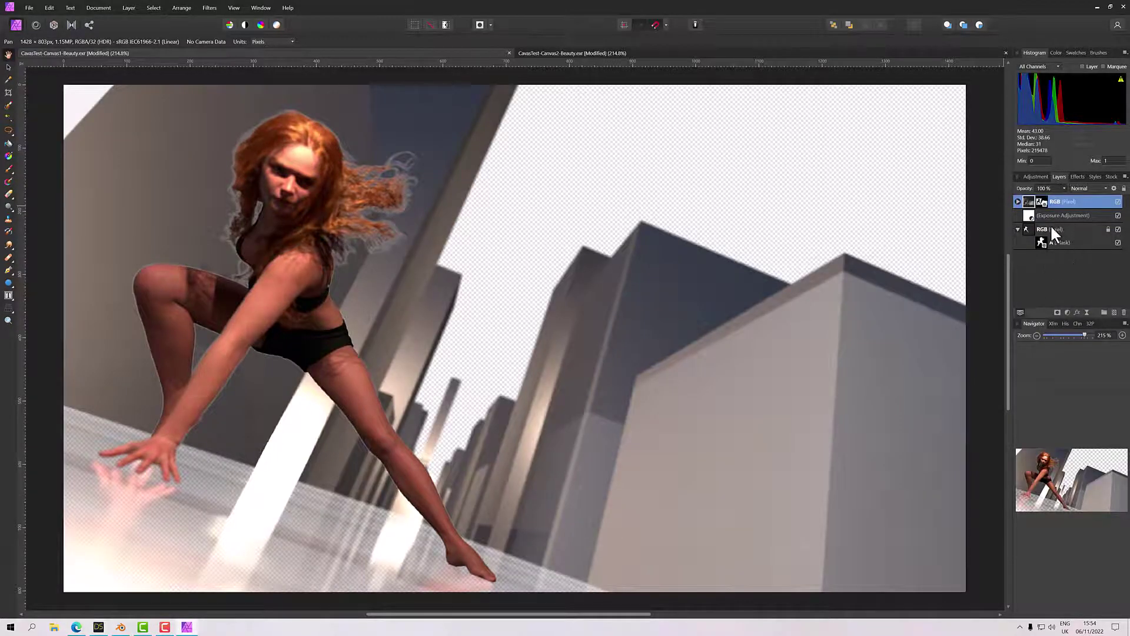
Step: Nest the figure's Exposure adjustment inside the figure's own RGB layer, below the pasted background layer
left_click(1048, 215)
right_click(1051, 215)
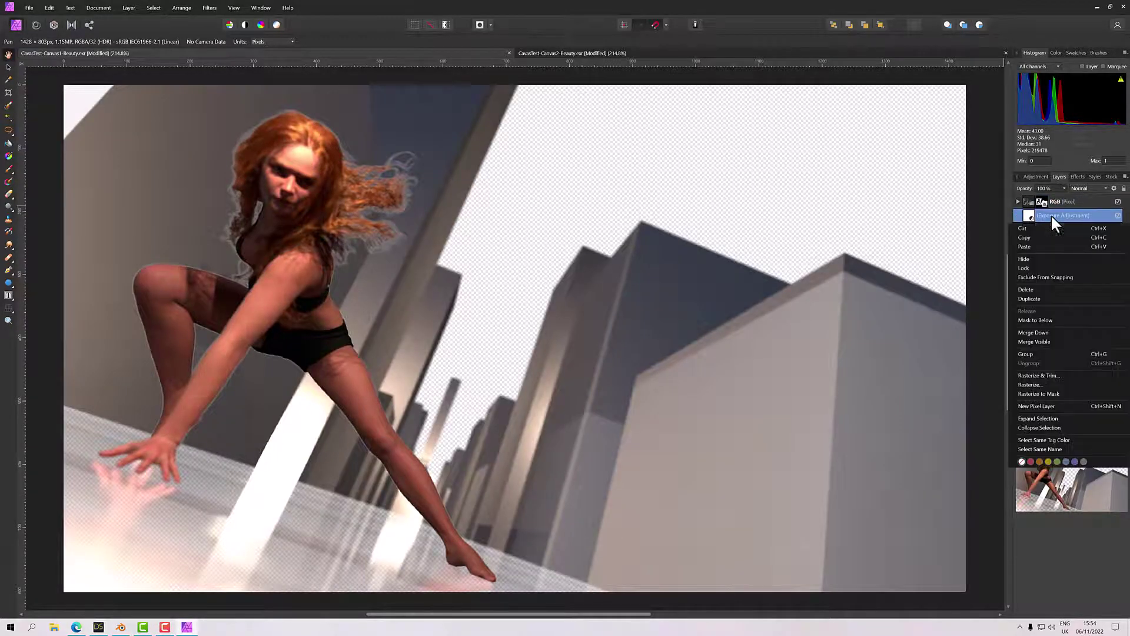
left_click(957, 229)
left_click_drag(1044, 213, 1065, 230)
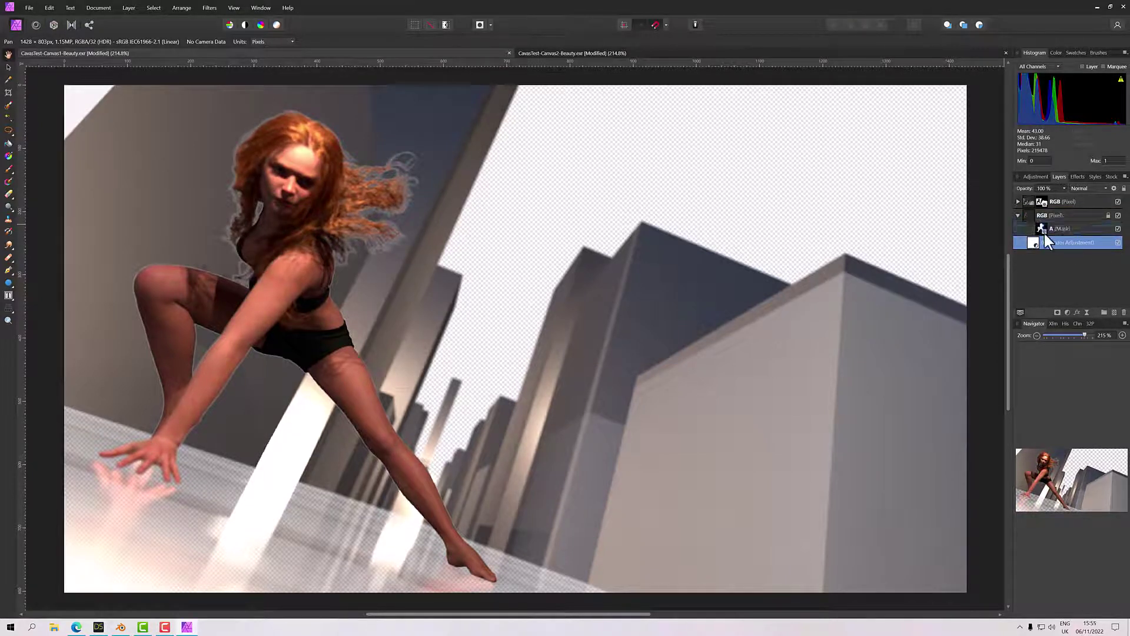
Step: Move the figure's RGB layer above the background RGB layer, and expand both layers to show their masks and adjustments
left_click(1018, 215)
mouse_move(1054, 215)
left_mouse_down()
mouse_move(1066, 216)
mouse_move(1065, 199)
left_mouse_up()
scroll(492, 324, "down", 1)
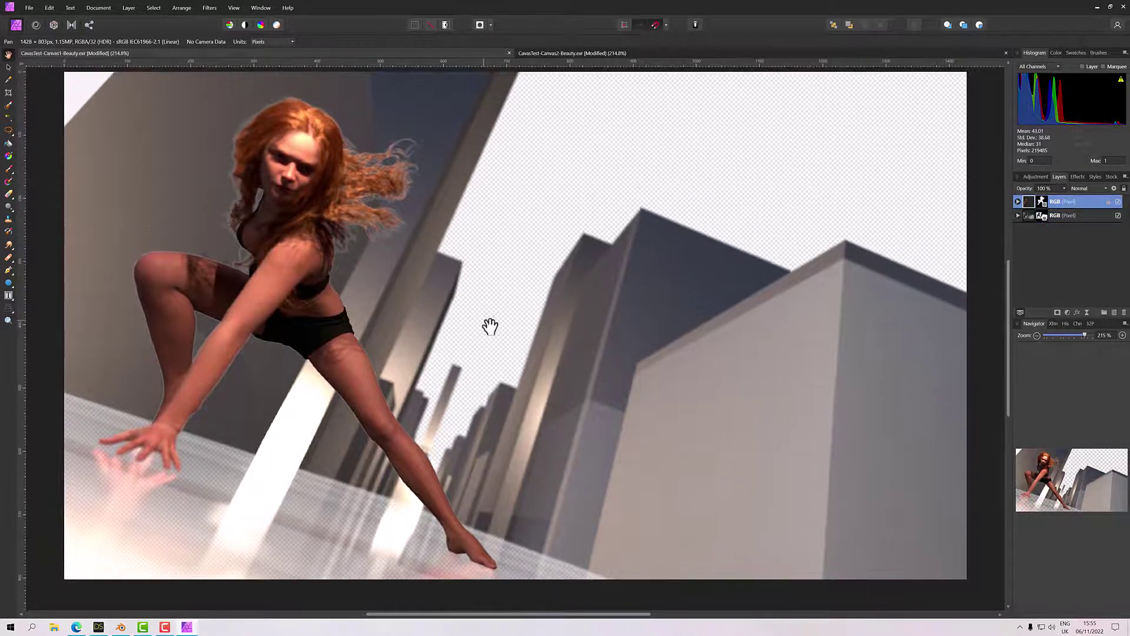
scroll(491, 326, "up", 2)
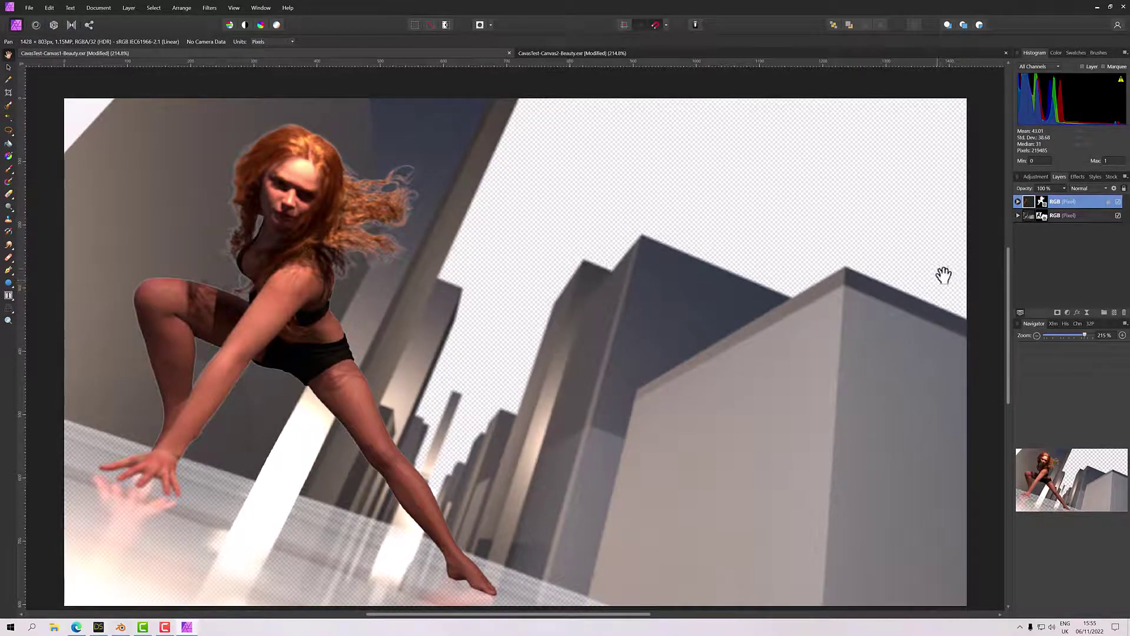
left_click(1018, 202)
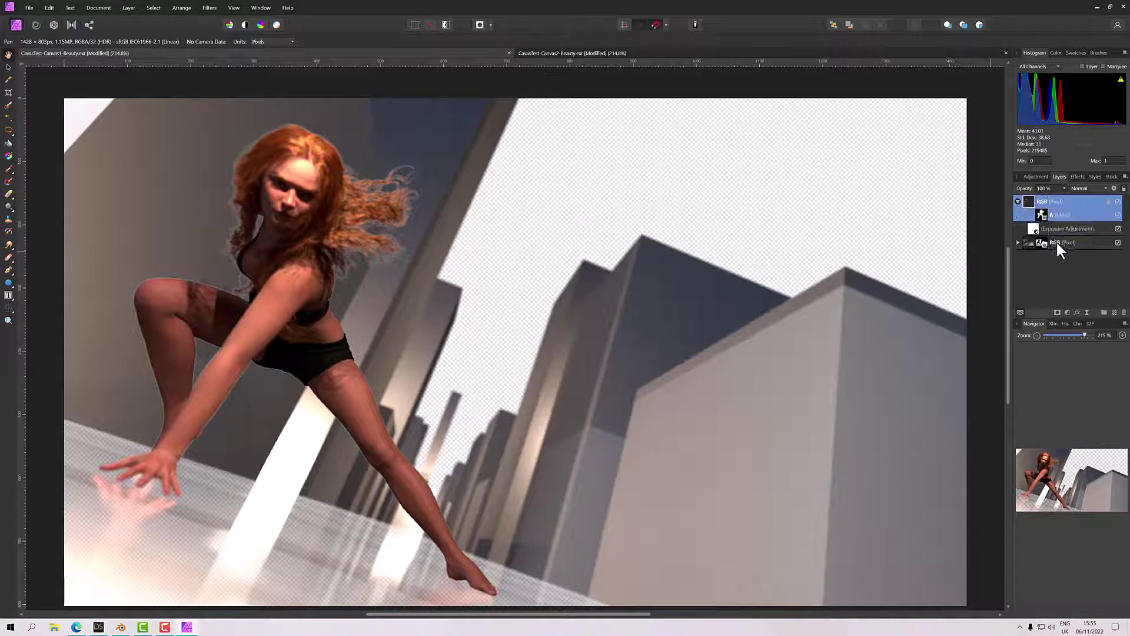
left_click(1018, 243)
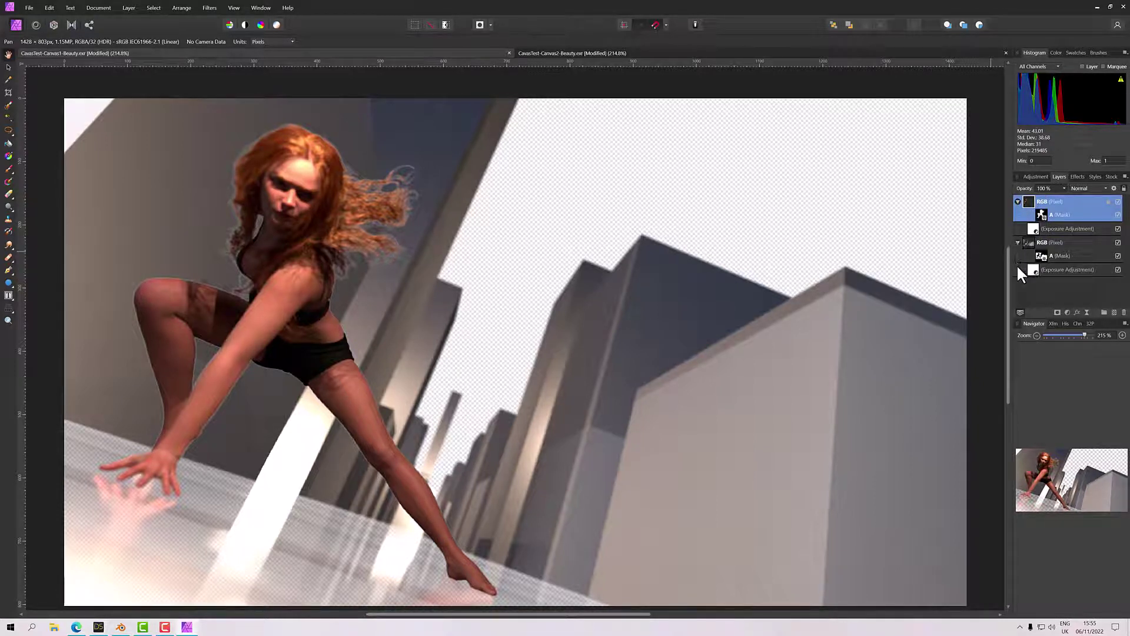
Step: Raise the exposure of the background layer's Exposure adjustment to -10
left_click(1063, 270)
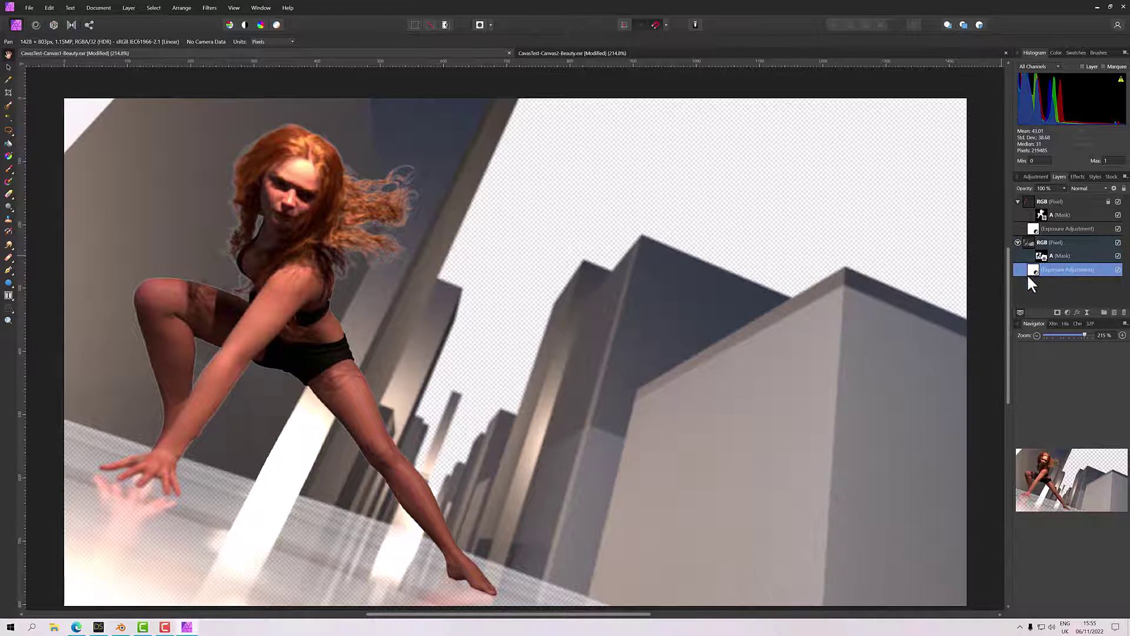
double_click(1034, 270)
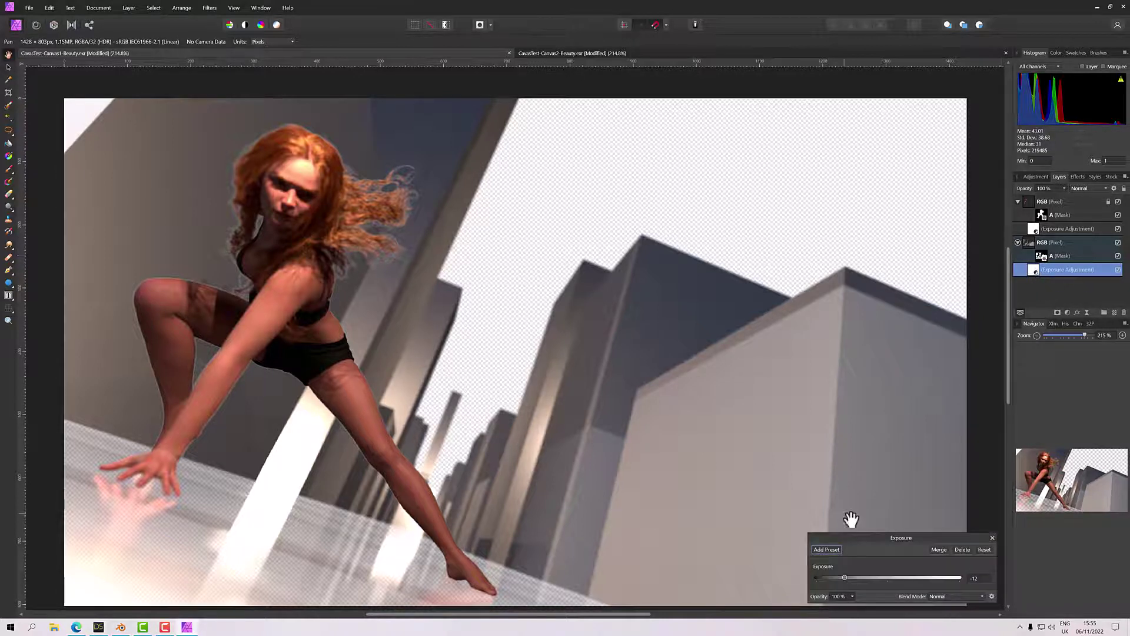
mouse_move(843, 575)
left_mouse_down()
mouse_move(832, 577)
mouse_move(851, 578)
left_mouse_up()
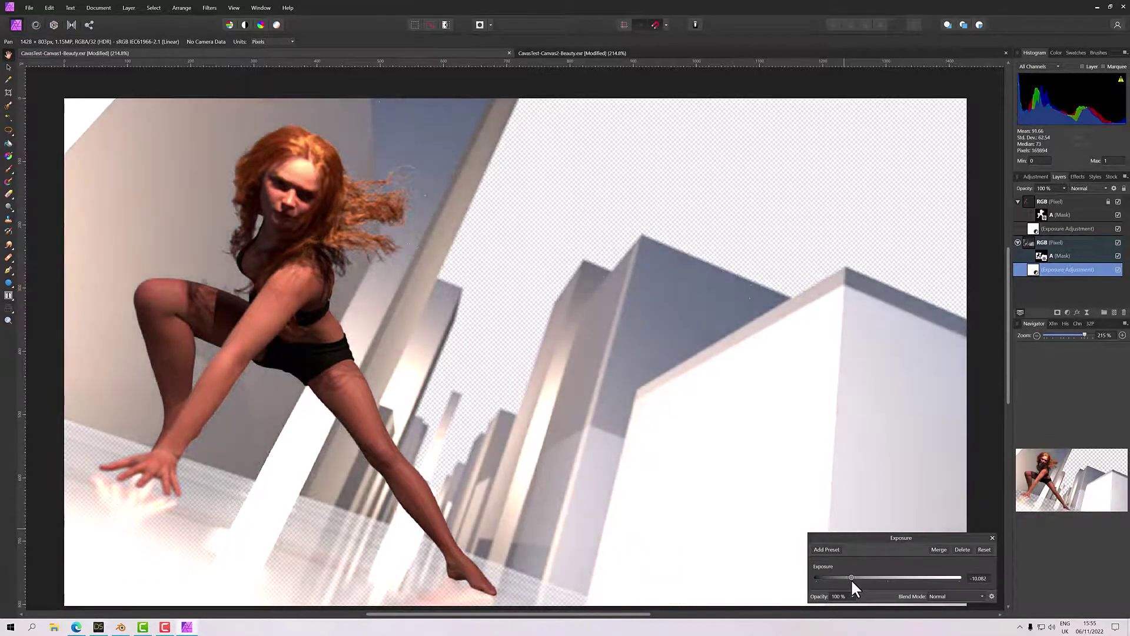
left_click_drag(852, 578, 850, 578)
left_click(978, 579)
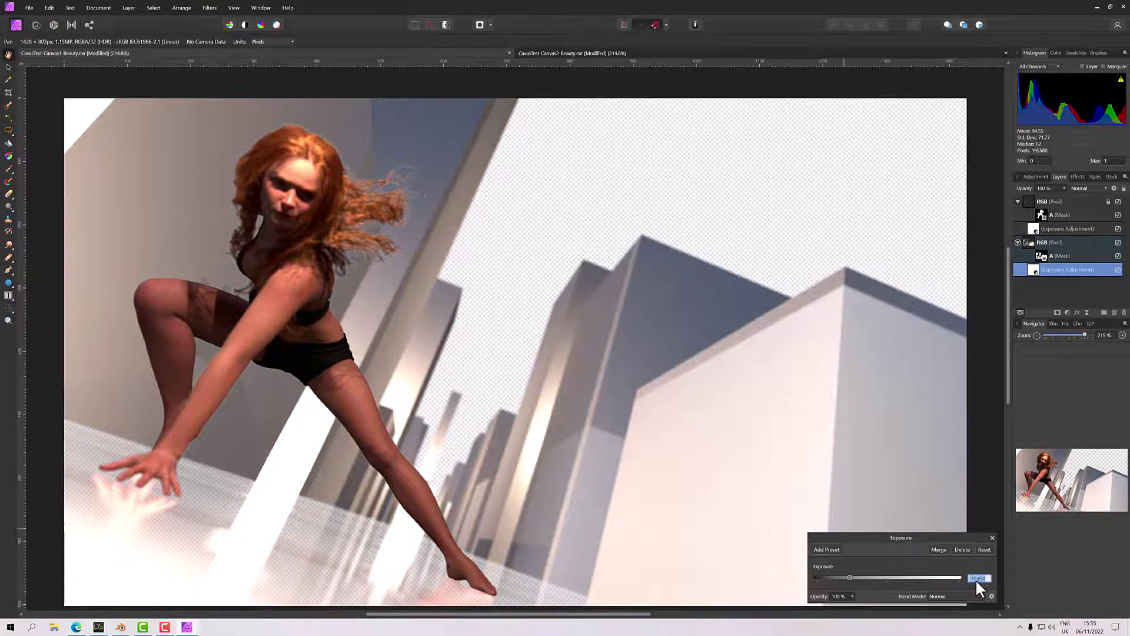
type("-10")
key("Return")
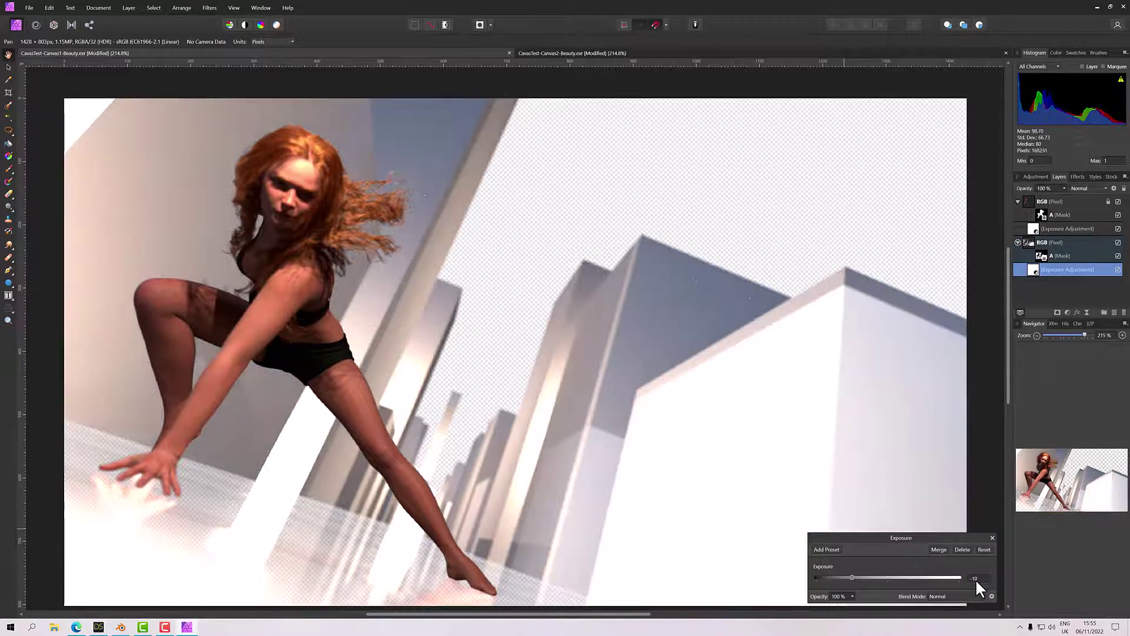
Step: Try exposure values of -10 and -11 on the figure layer's Exposure adjustment
left_click(1054, 229)
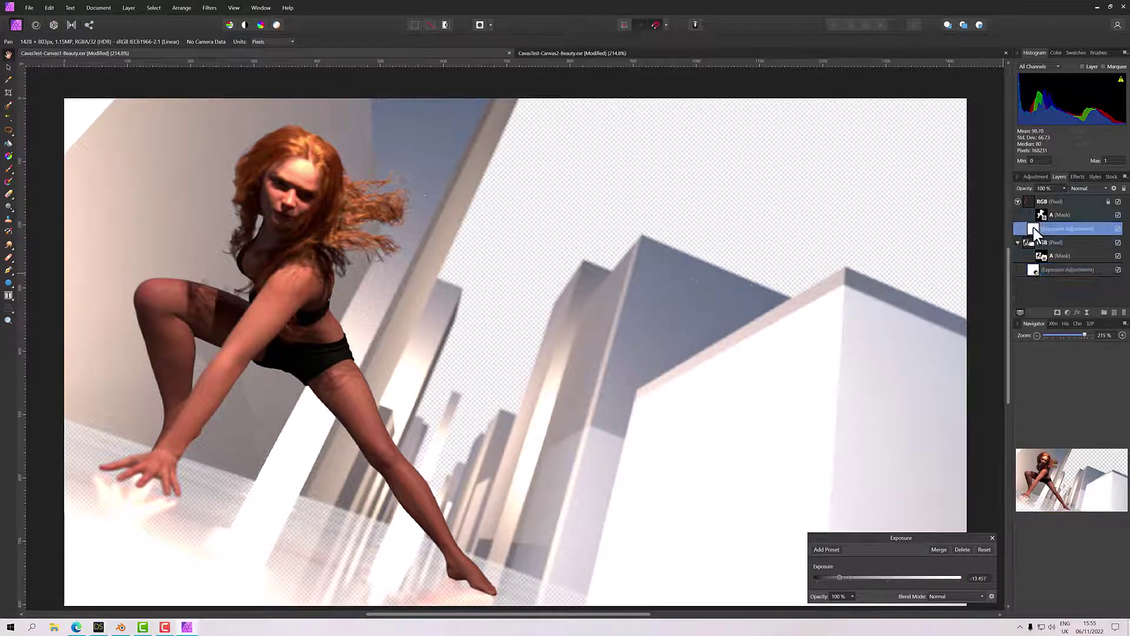
left_click(1034, 230)
left_click(978, 578)
type("-10")
key("Return")
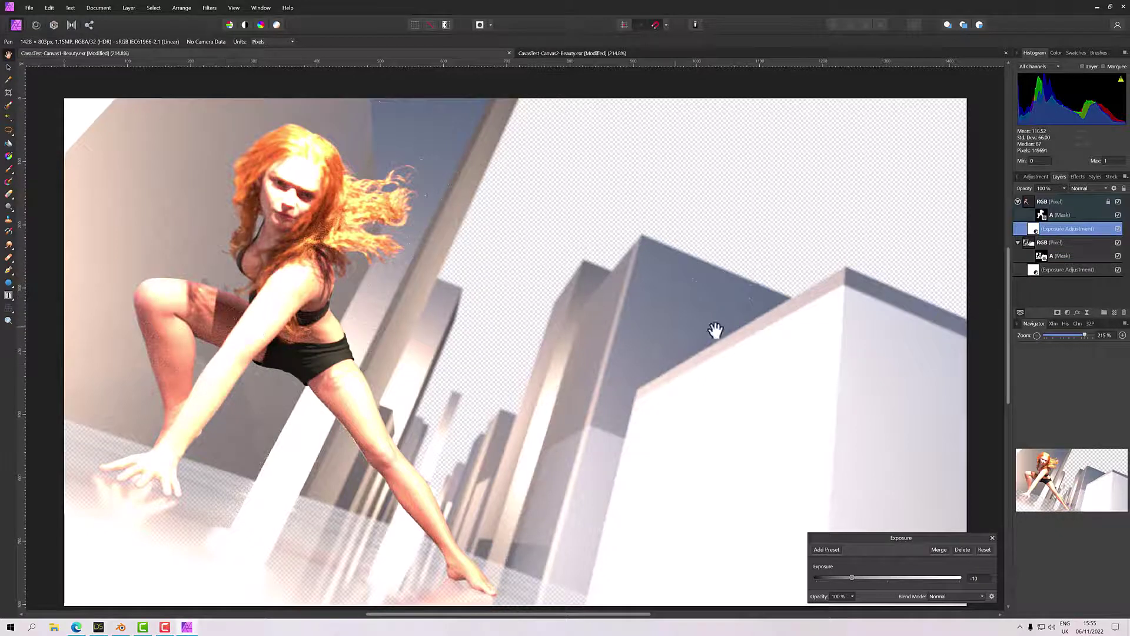
left_click(975, 578)
key("BackSpace")
type("-11")
key("Return")
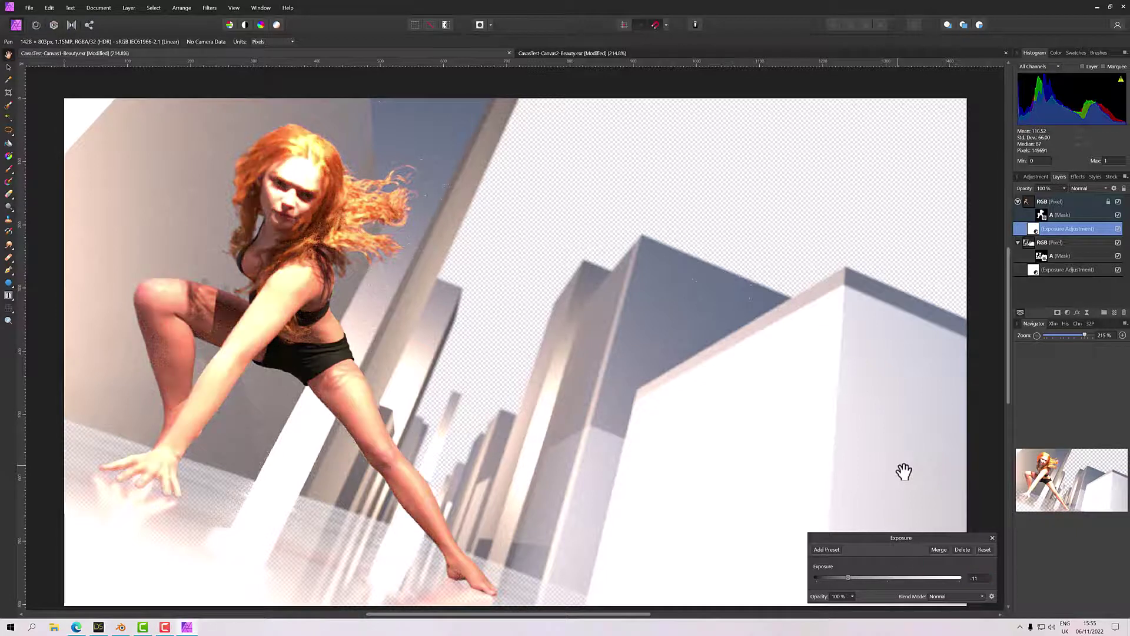
Step: Set the exposure of the figure layer's Exposure adjustment to -14
left_click(984, 578)
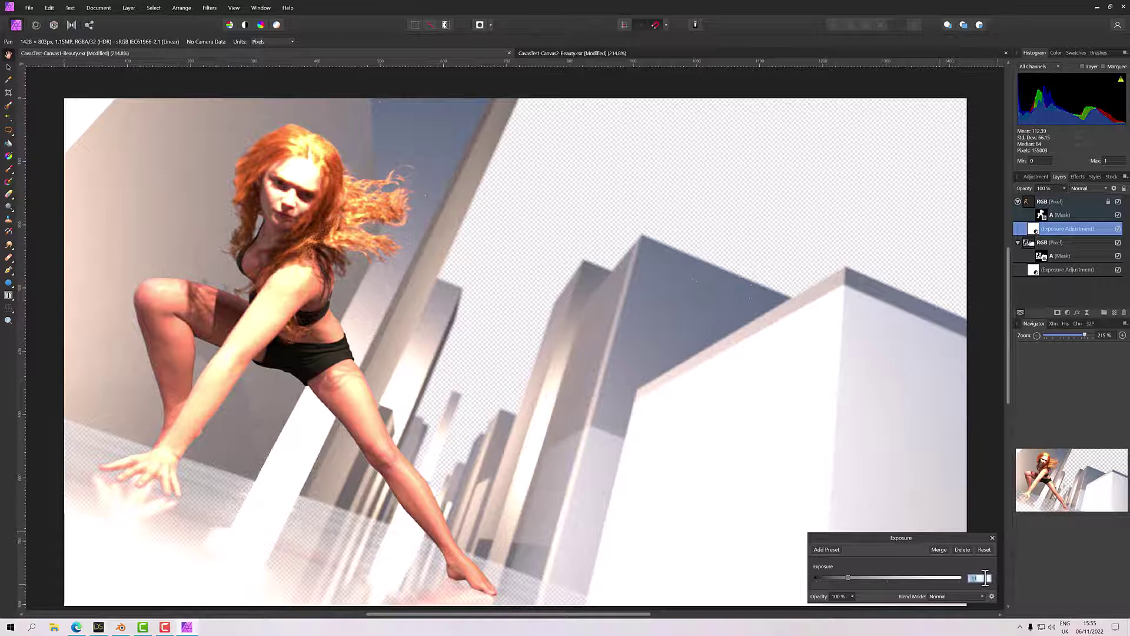
key("BackSpace")
type("-14")
key("Return")
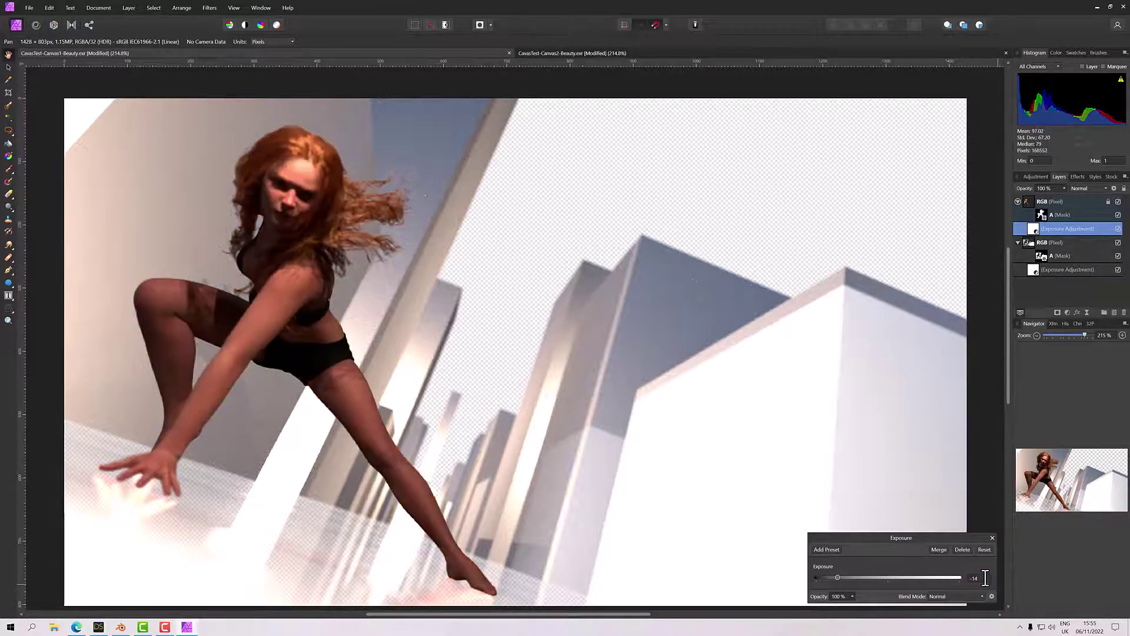
Step: Darken the background's Exposure adjustment to -14 and on to about -14.94, and fine-tune the figure's exposure
left_click(1038, 268)
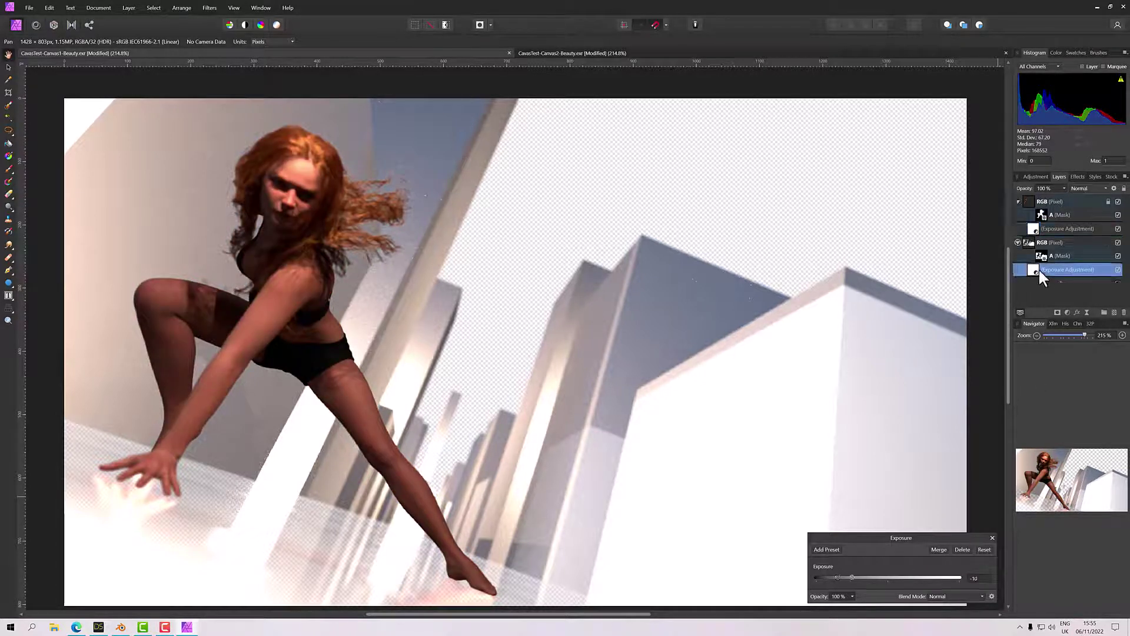
left_click(977, 579)
type("-14")
key("Return")
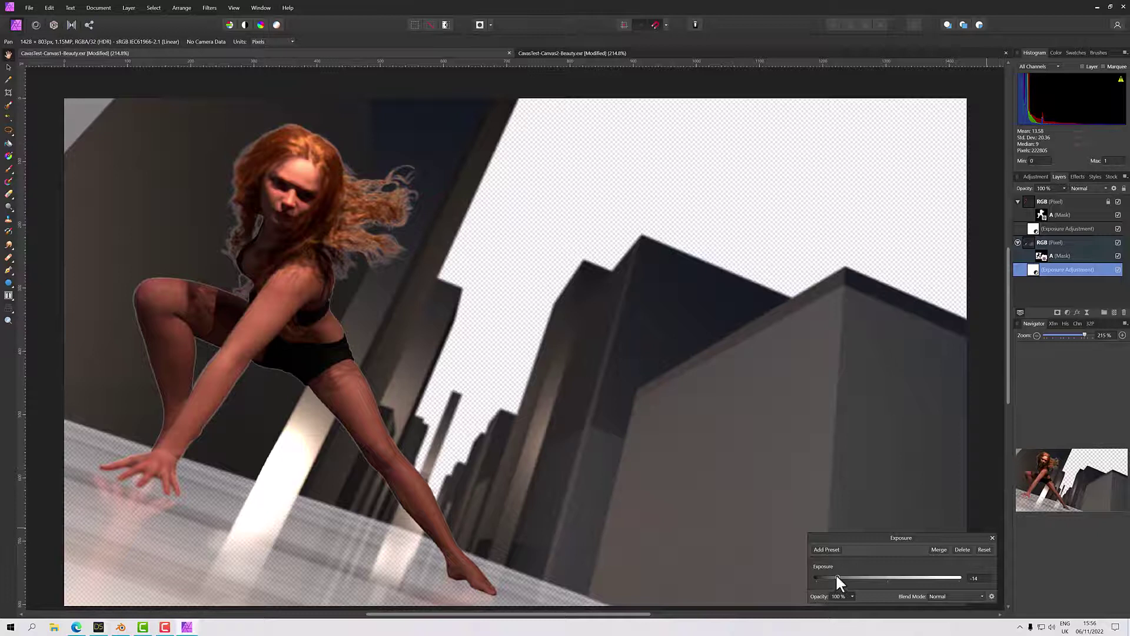
left_click_drag(836, 574, 834, 575)
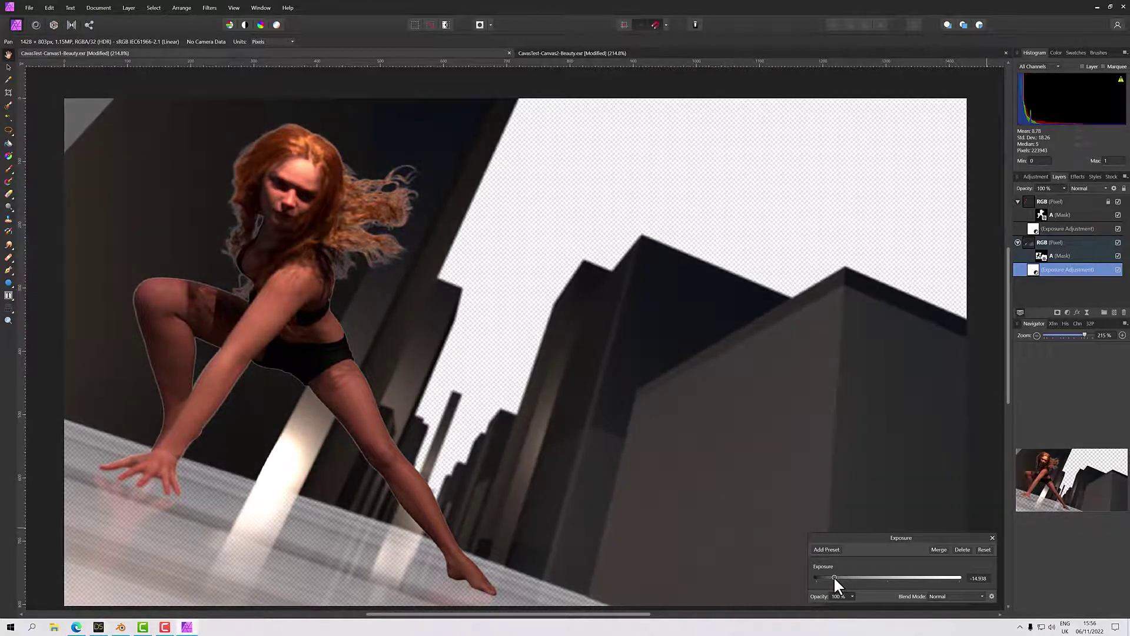
left_click(1046, 225)
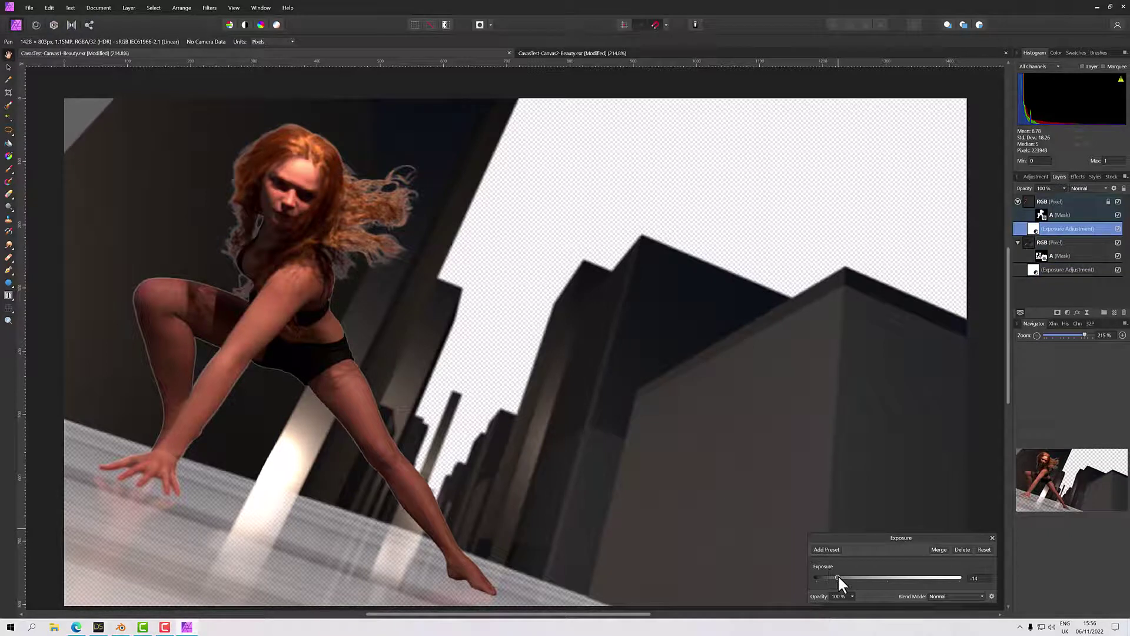
left_click_drag(837, 574, 837, 574)
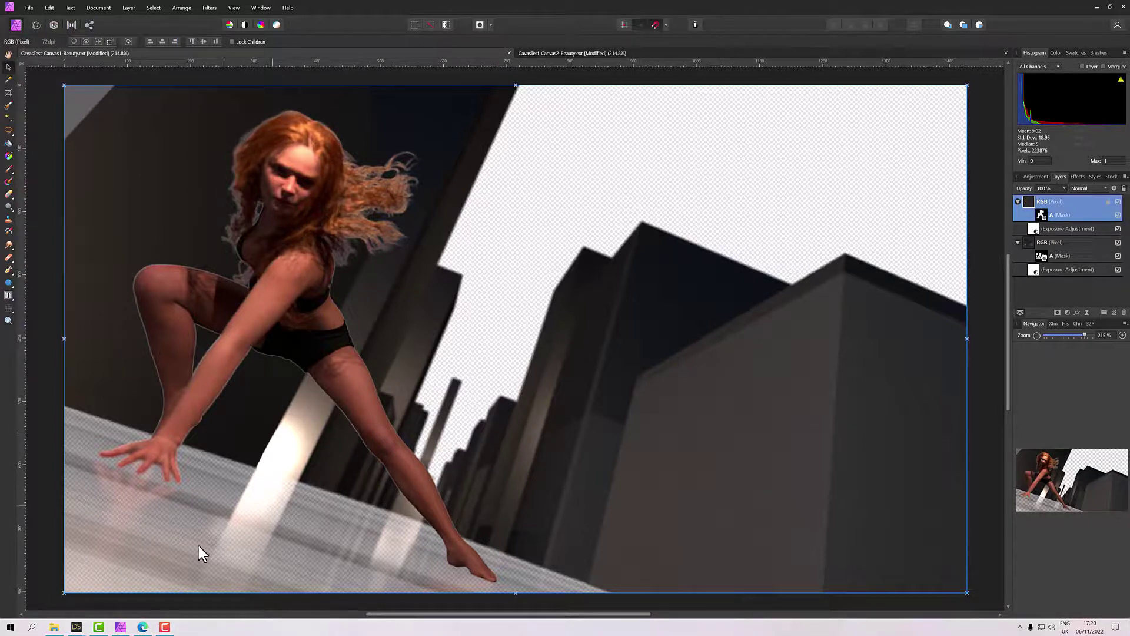
Step: Open CavasTest-Canvas3-Depth.exr from the CavasTest_canvases folder in File Explorer as a new Affinity Photo document, and minimise the folder window
mouse_move(53, 630)
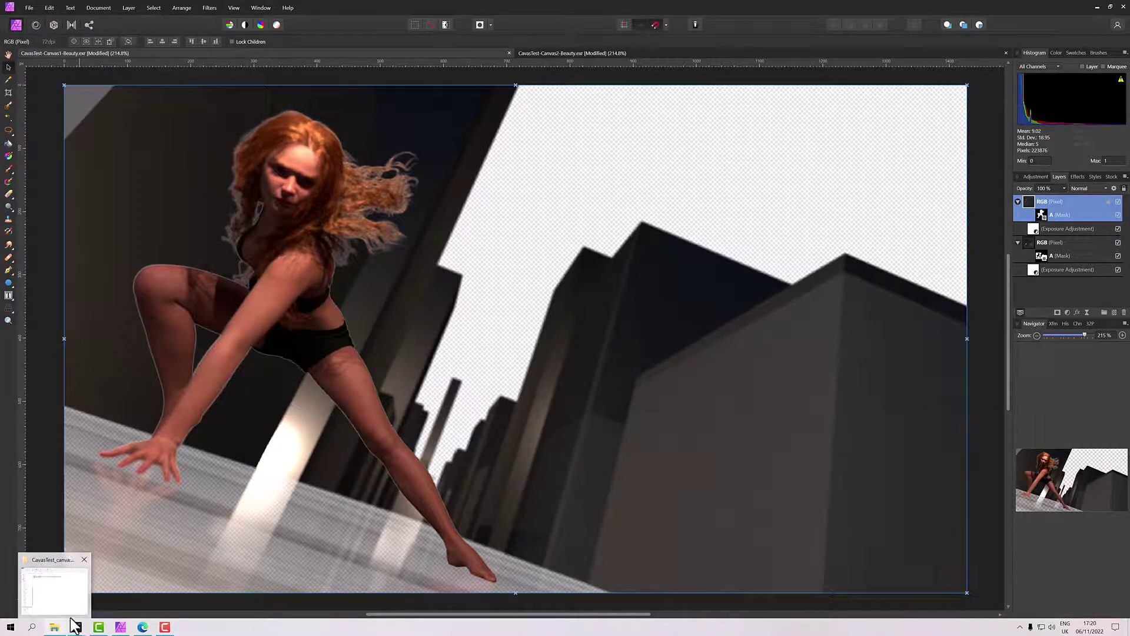
left_click(56, 588)
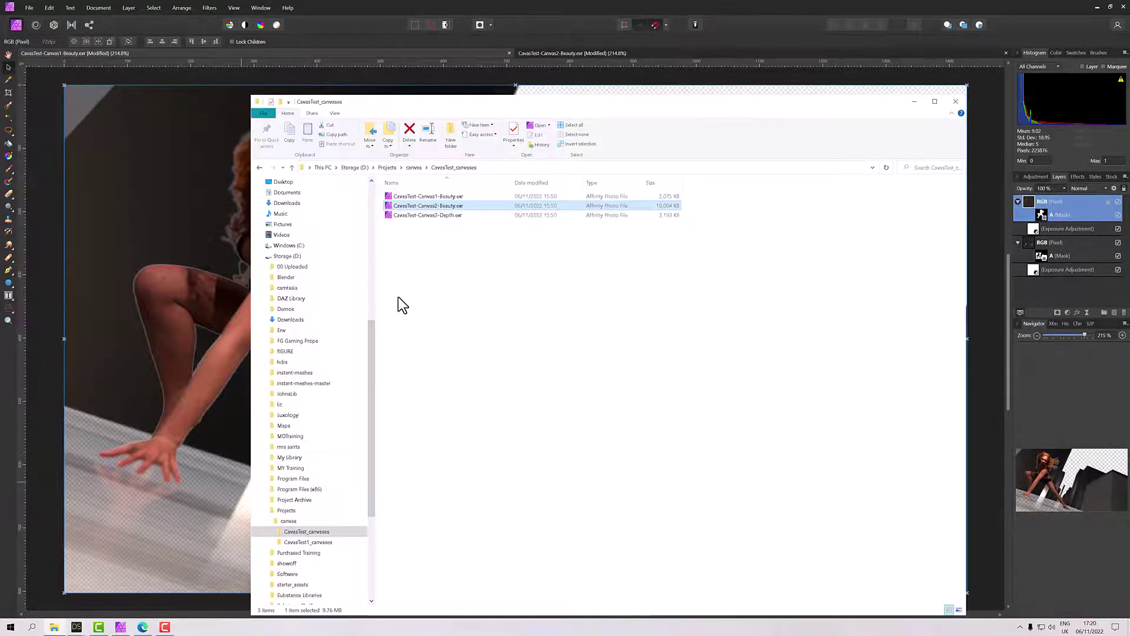
left_click(452, 215)
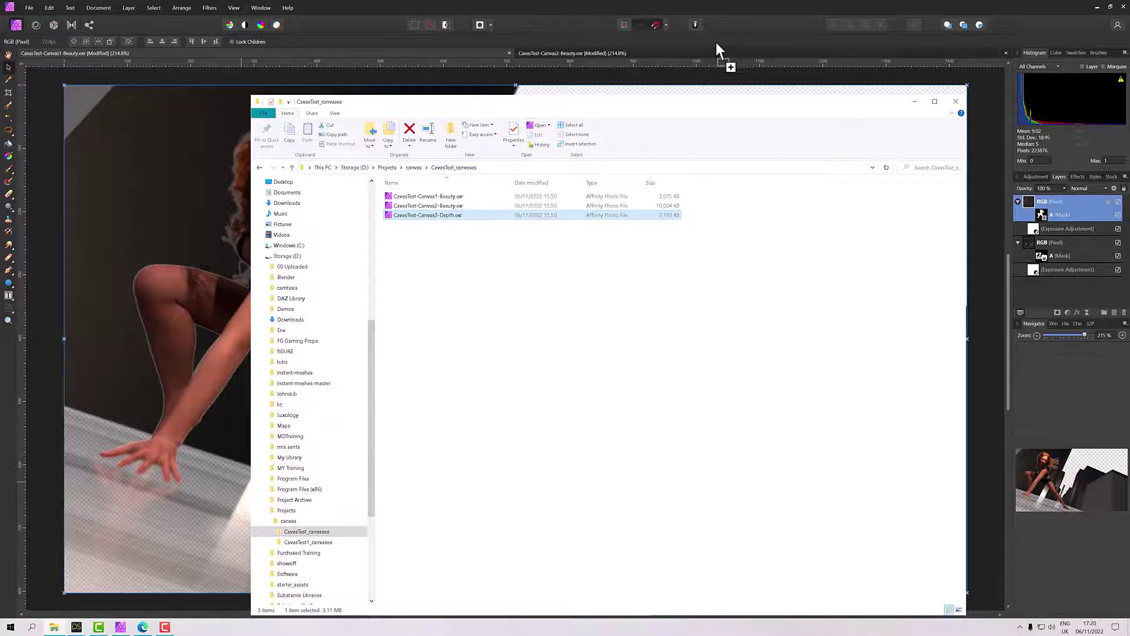
left_click_drag(716, 41, 715, 44)
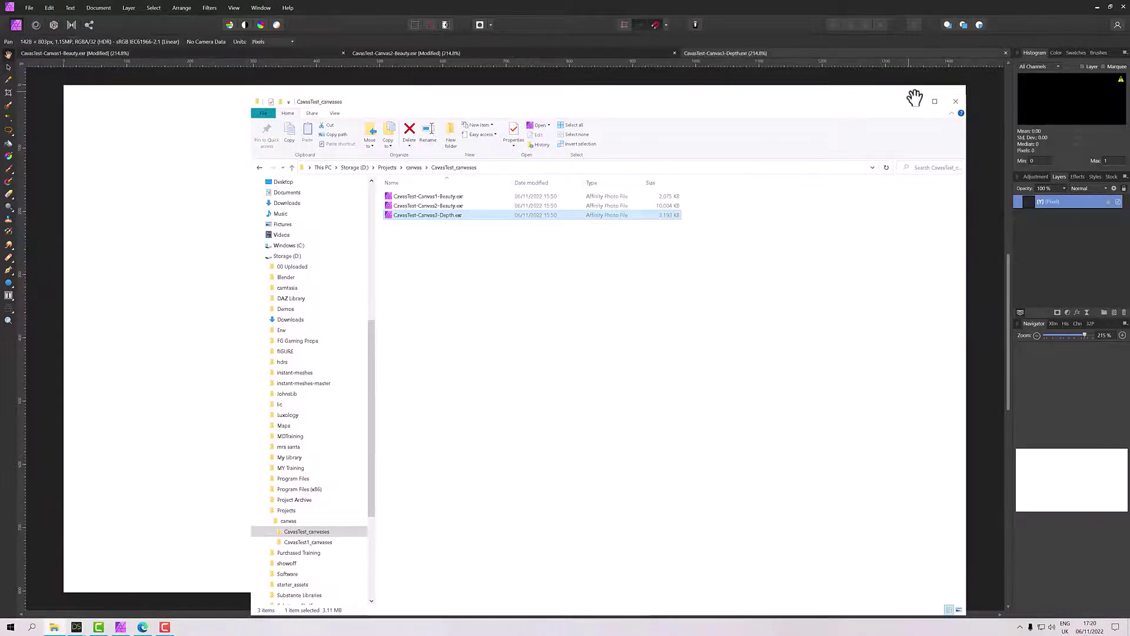
left_click(916, 101)
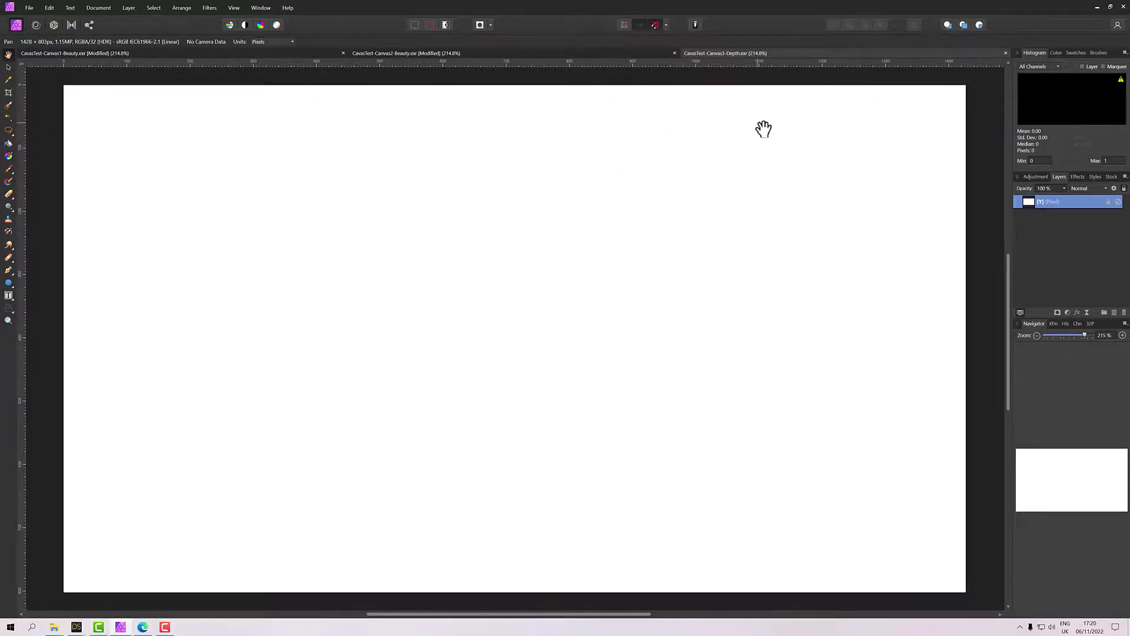
Step: Tone map the depth image, comparing the presets and applying High contrast black and white
left_click(70, 26)
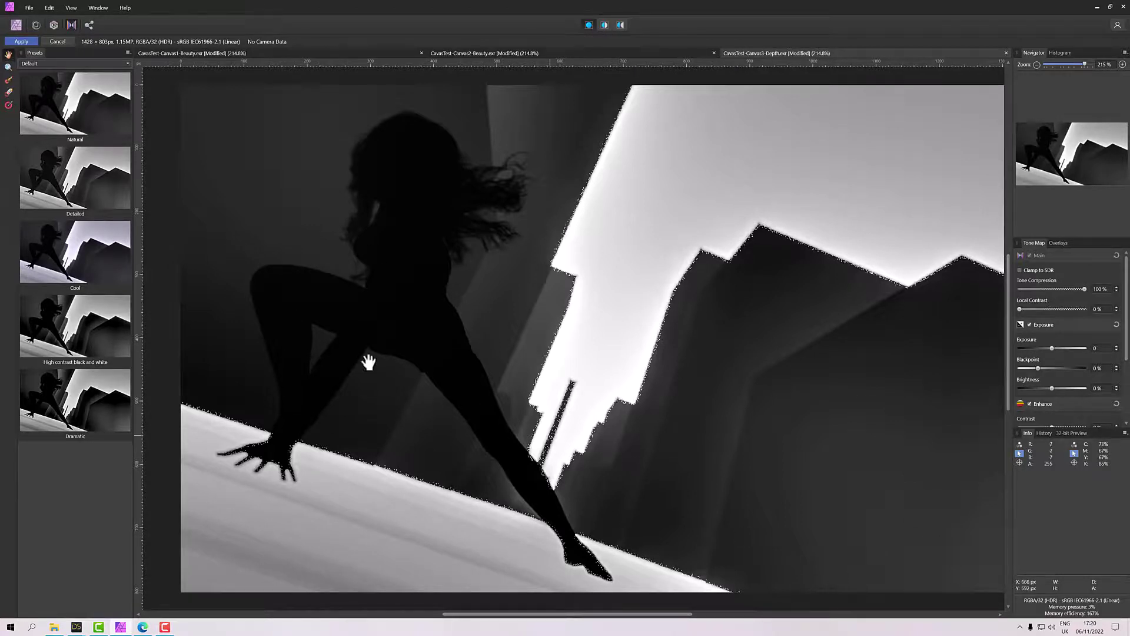
left_click(67, 119)
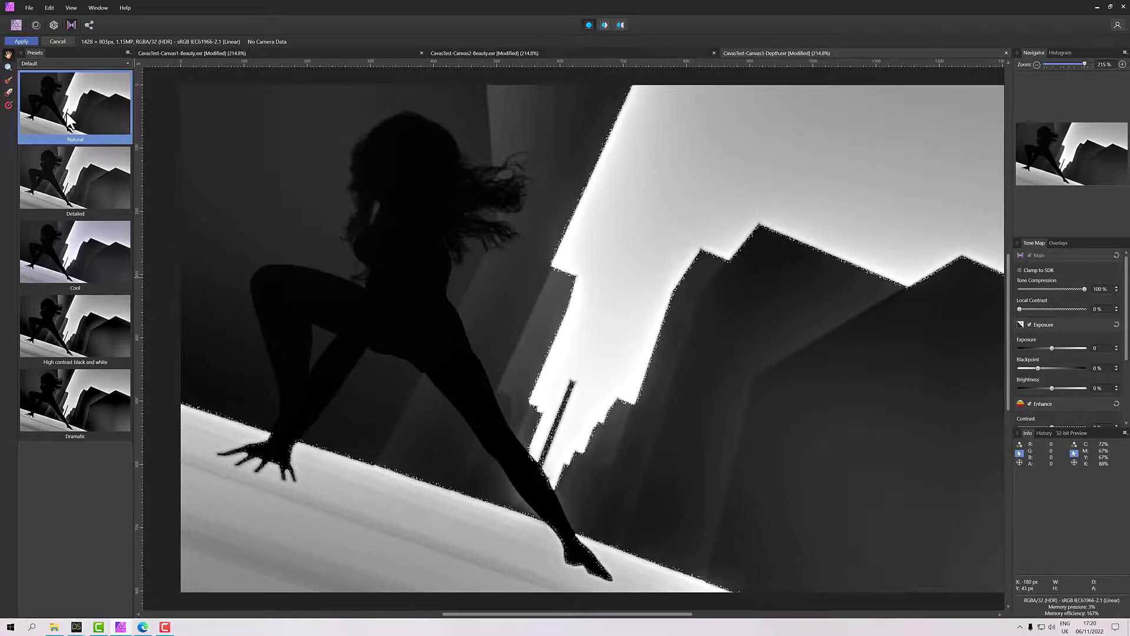
left_click(77, 177)
left_click(81, 232)
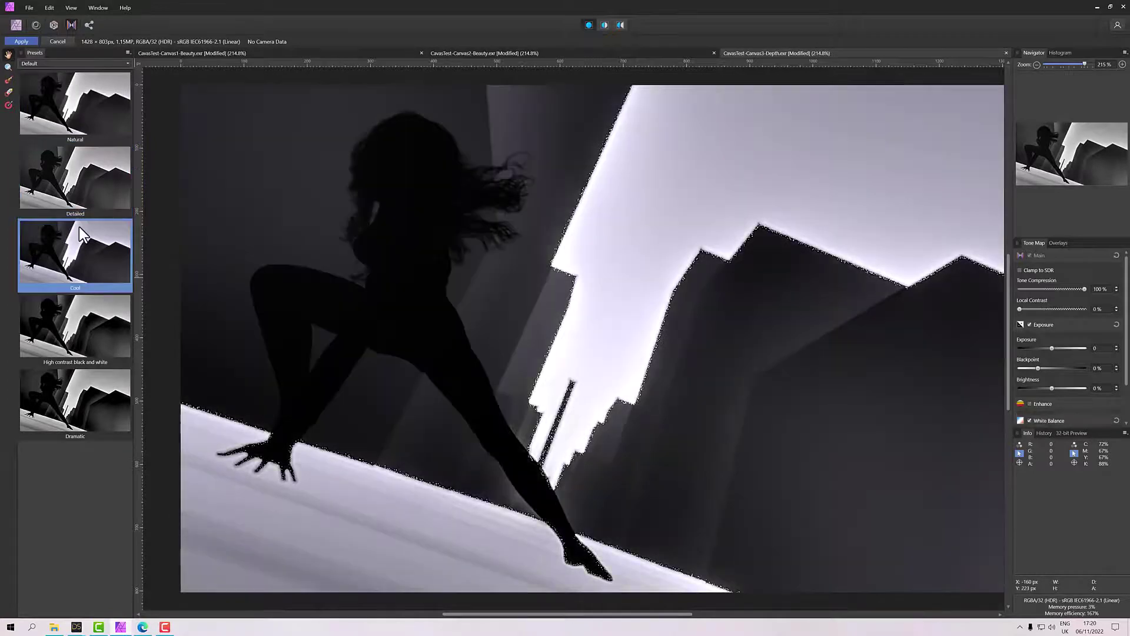
left_click(88, 315)
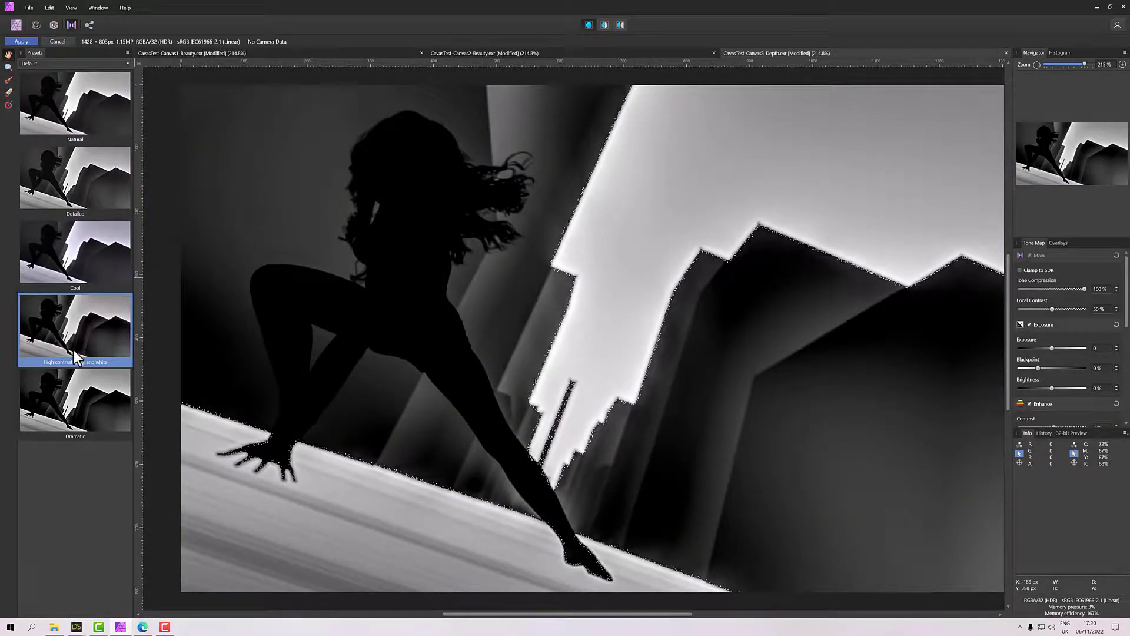
left_click(77, 393)
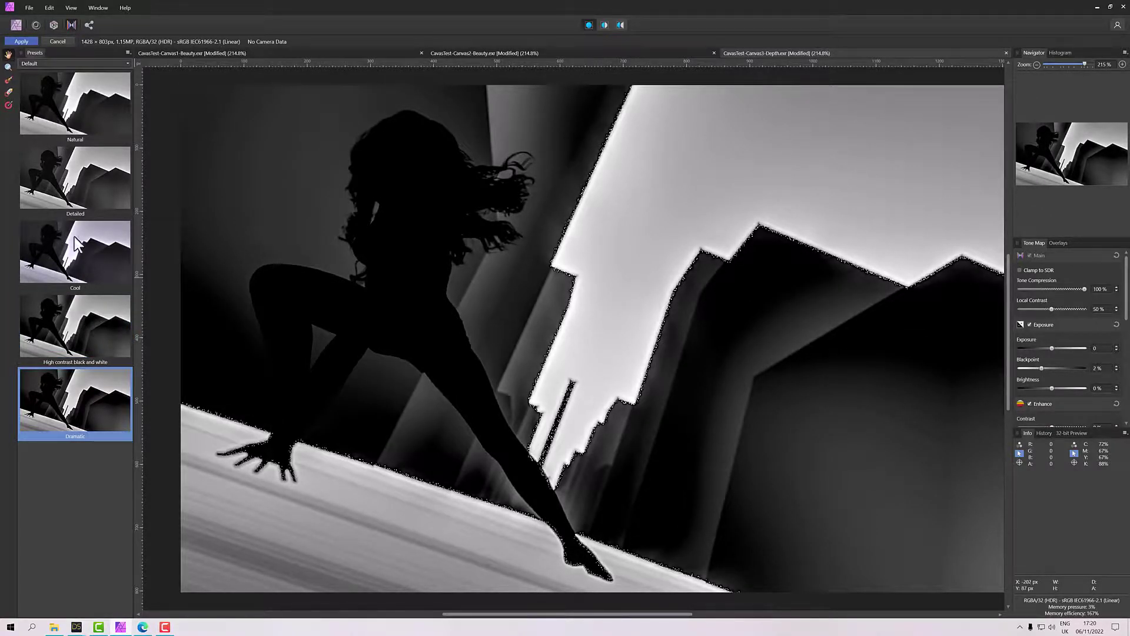
left_click(76, 327)
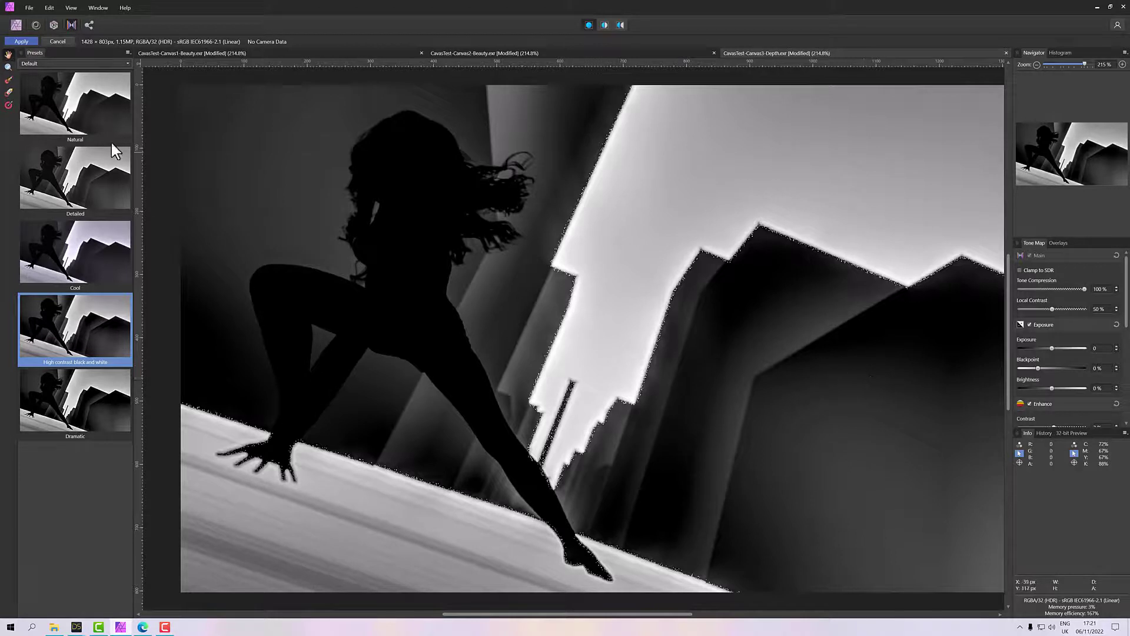
left_click(20, 41)
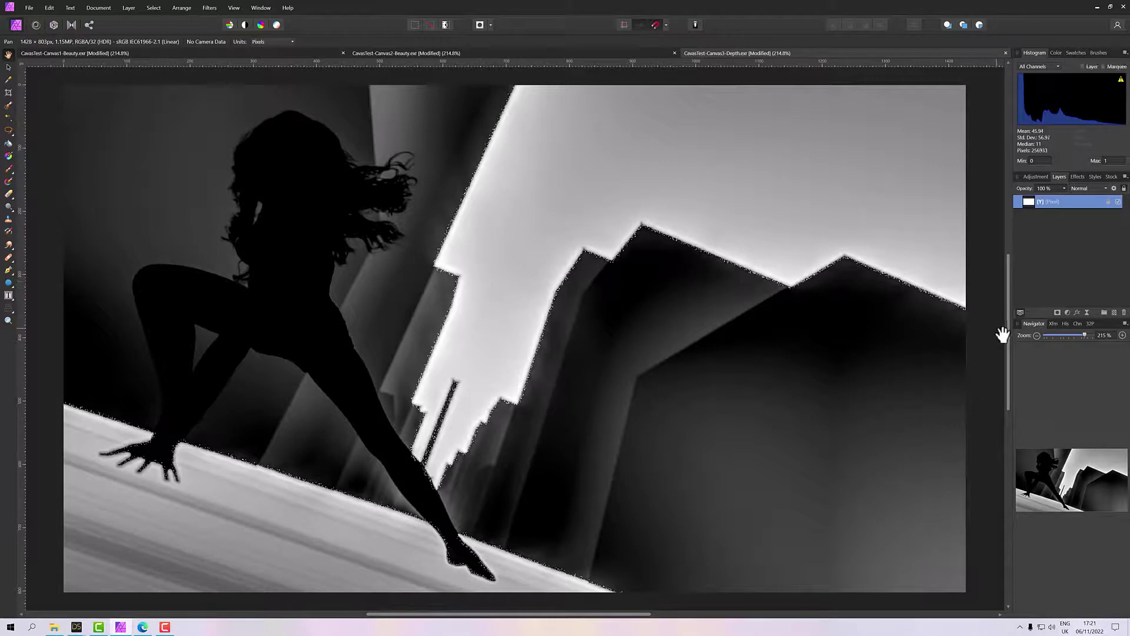
Step: Copy the tone-mapped depth layer and paste it above the figure and background layers in the Canvas1 Beauty document
right_click(1056, 201)
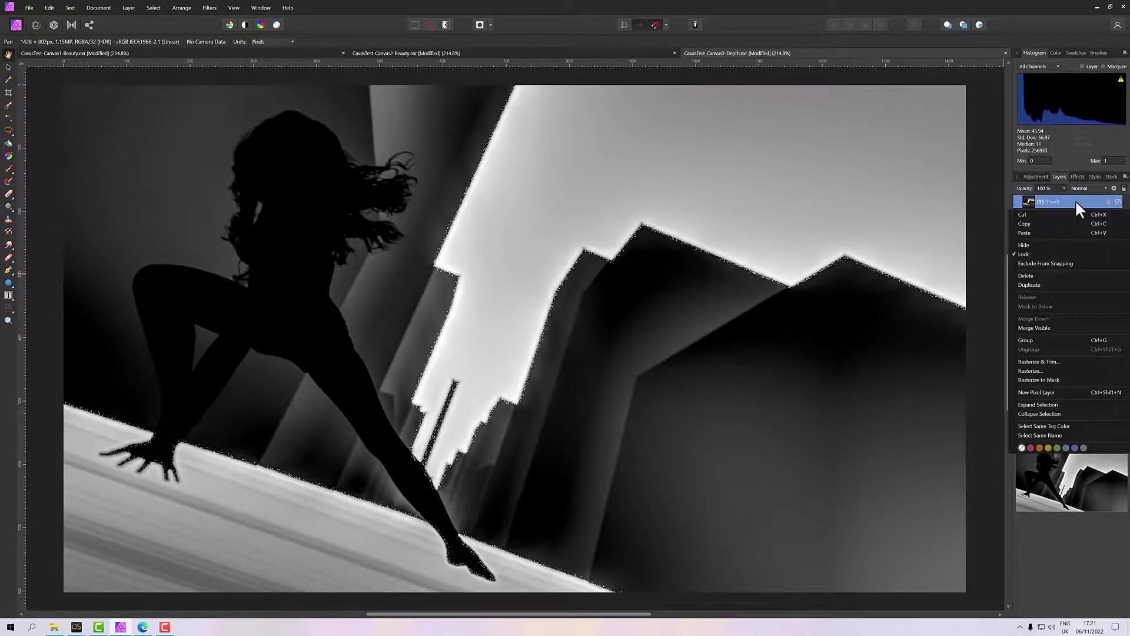
left_click(1044, 218)
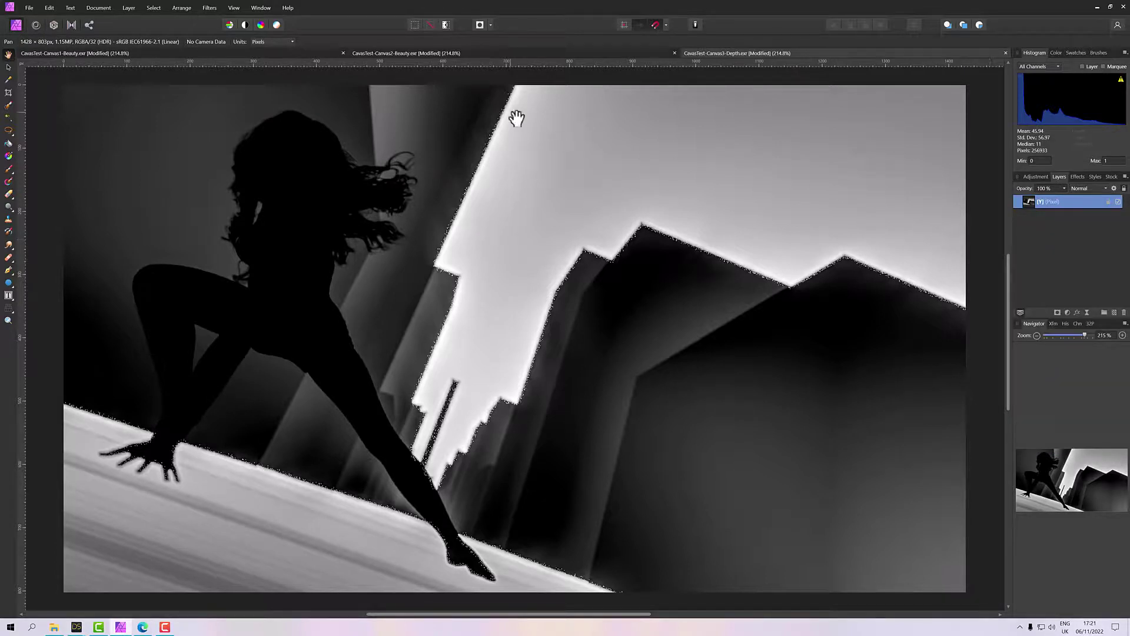
left_click(83, 51)
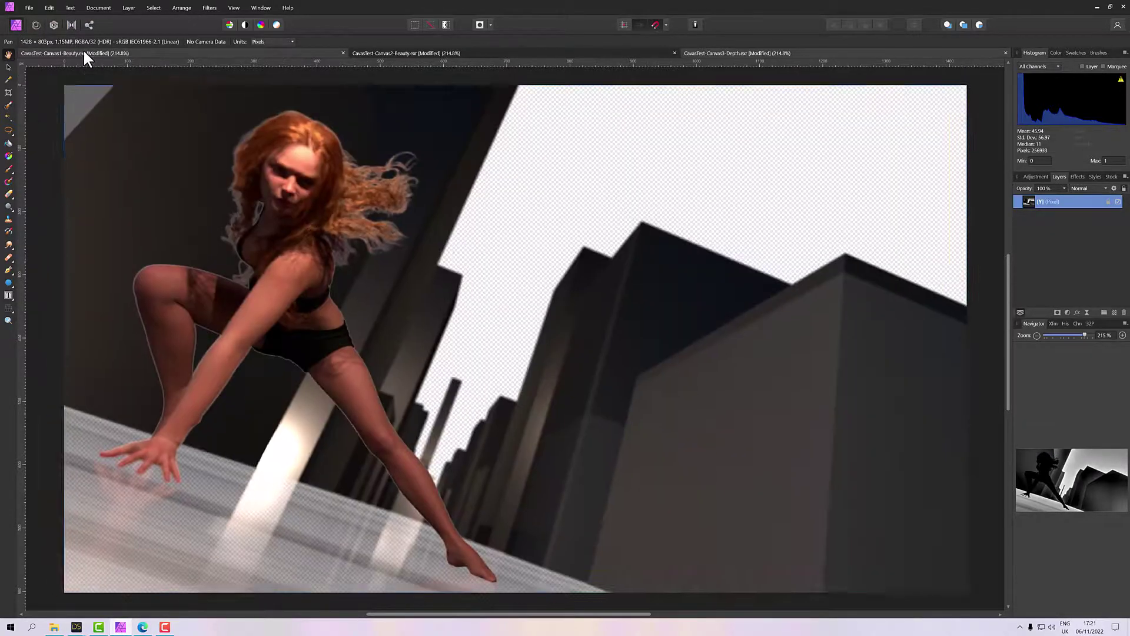
right_click(1068, 202)
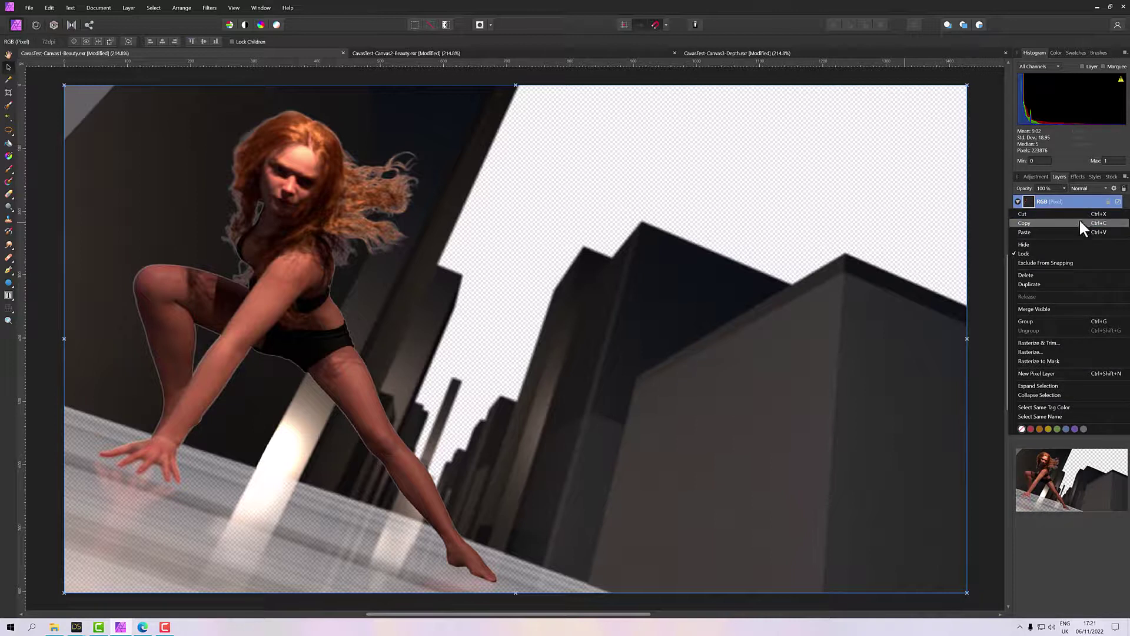
left_click(1065, 228)
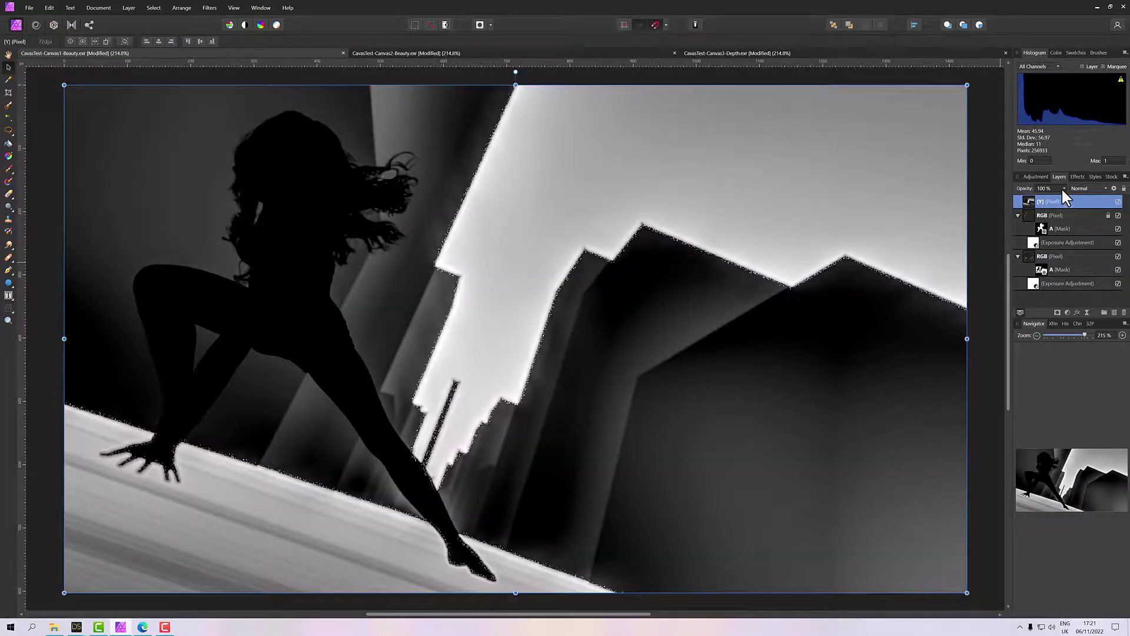
Step: Preview the blend modes on the pasted depth layer and set its blend mode to Color Dodge
left_click(1105, 188)
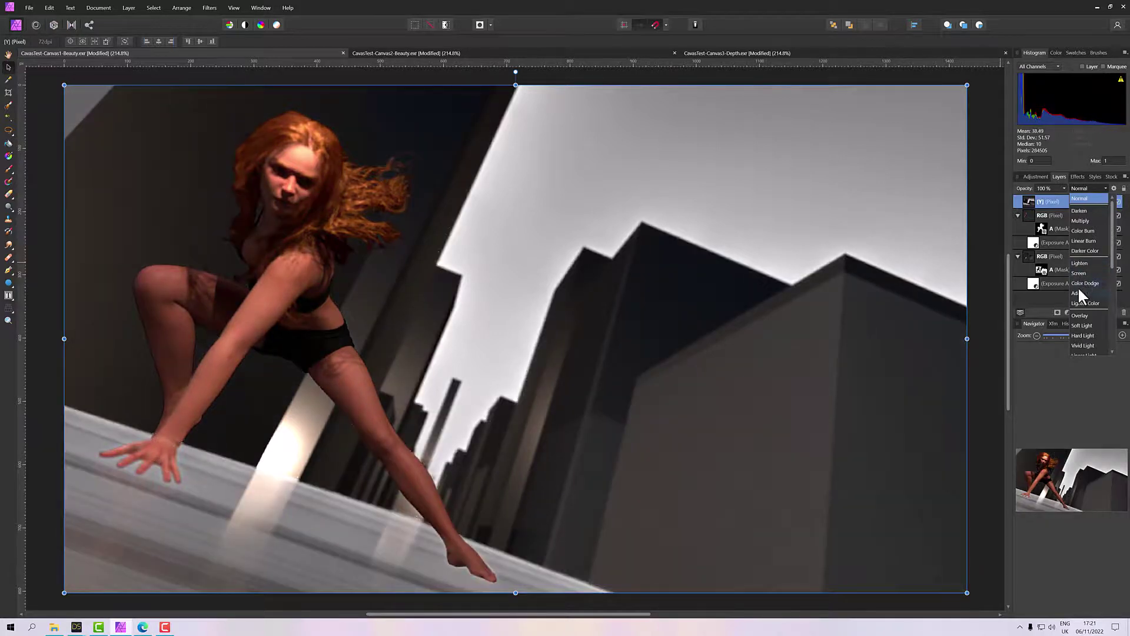
scroll(1079, 294, "down", 1)
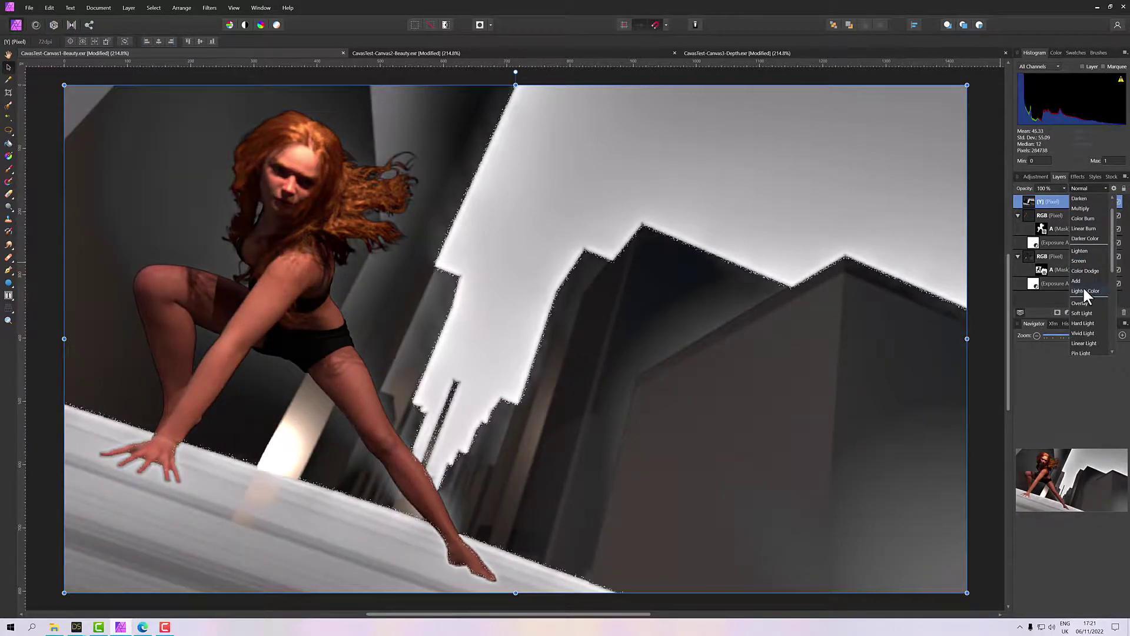
scroll(1083, 293, "down", 1)
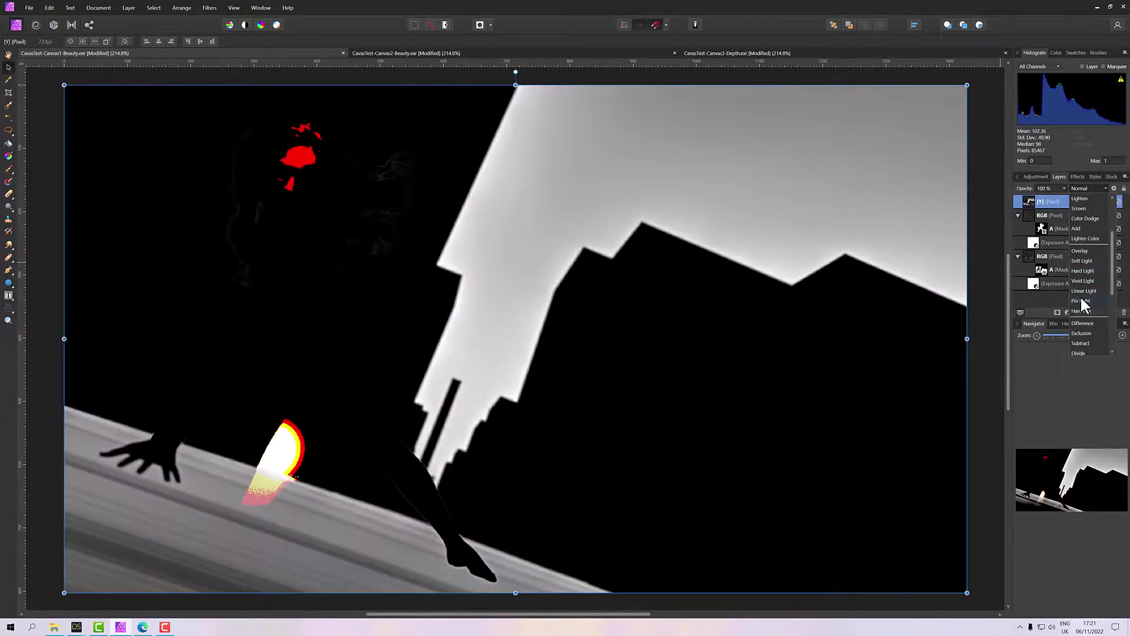
scroll(1083, 321, "down", 1)
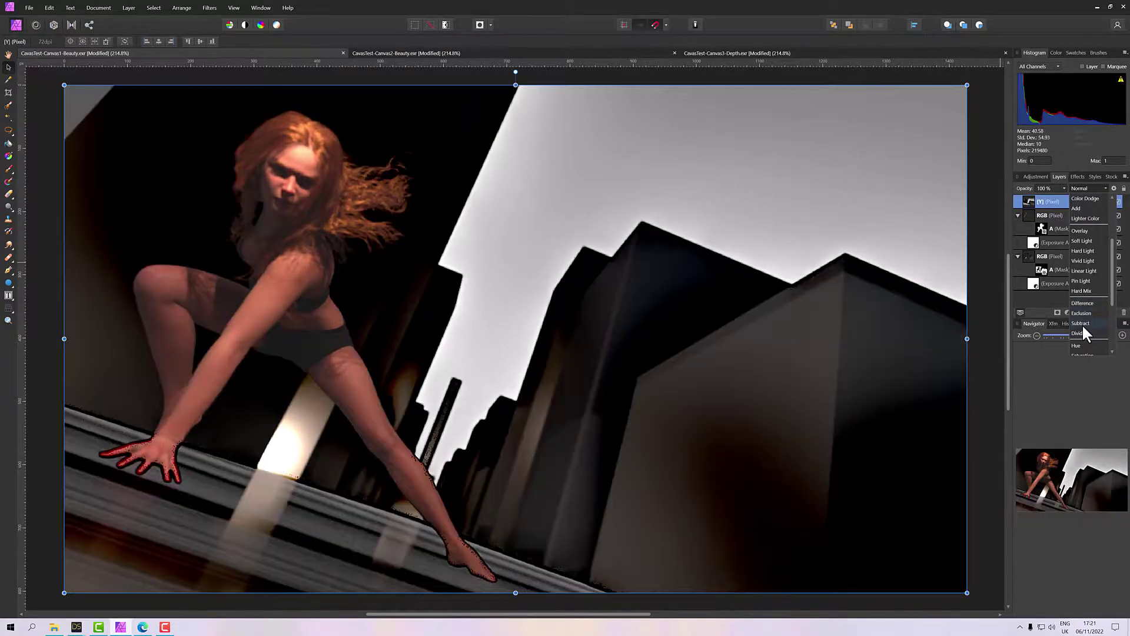
scroll(1082, 327, "down", 1)
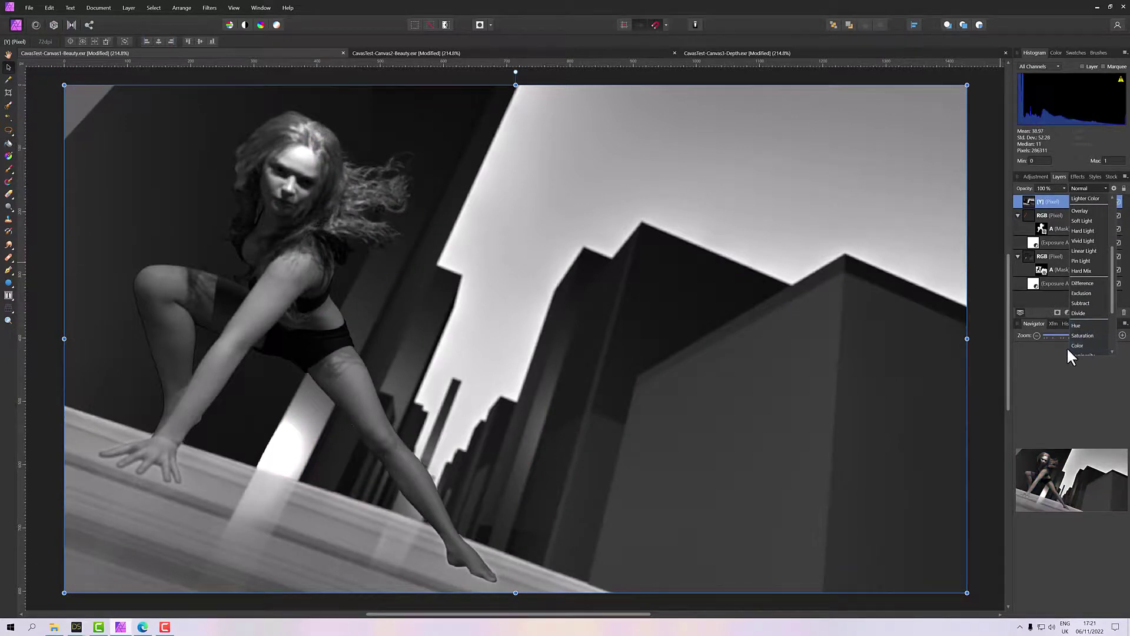
scroll(1081, 347, "down", 4)
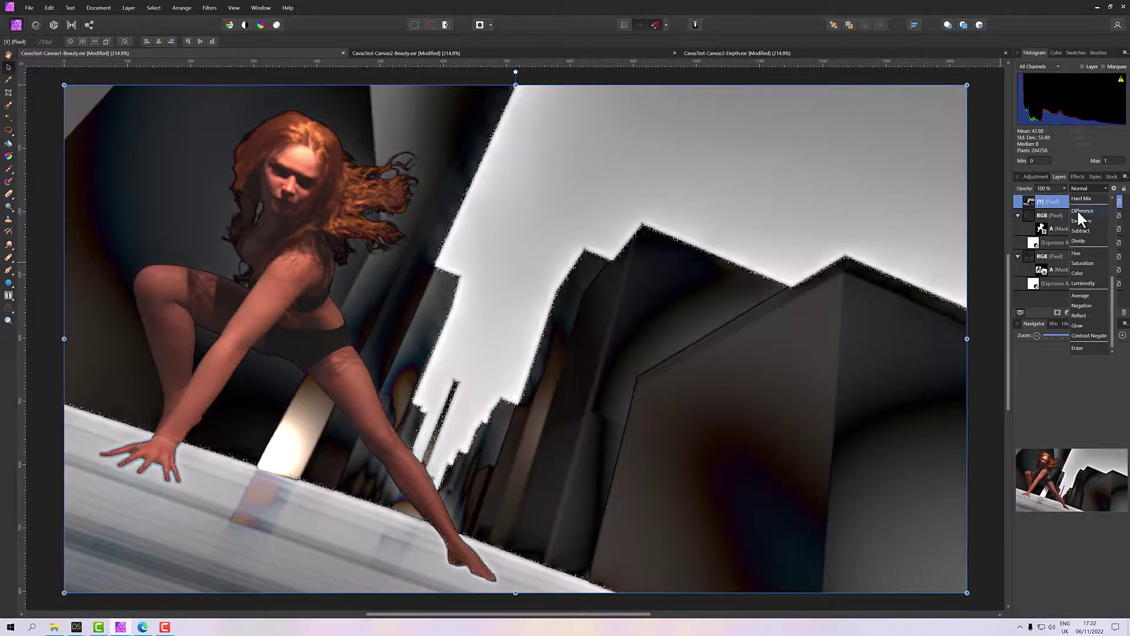
scroll(1076, 210, "up", 1)
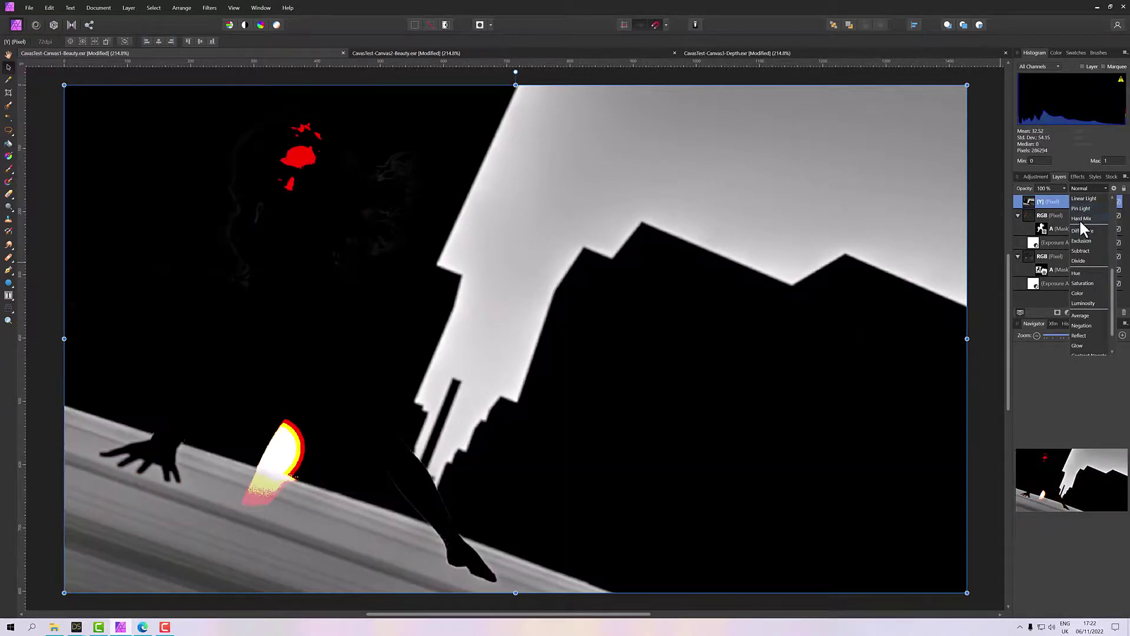
scroll(1080, 206, "up", 2)
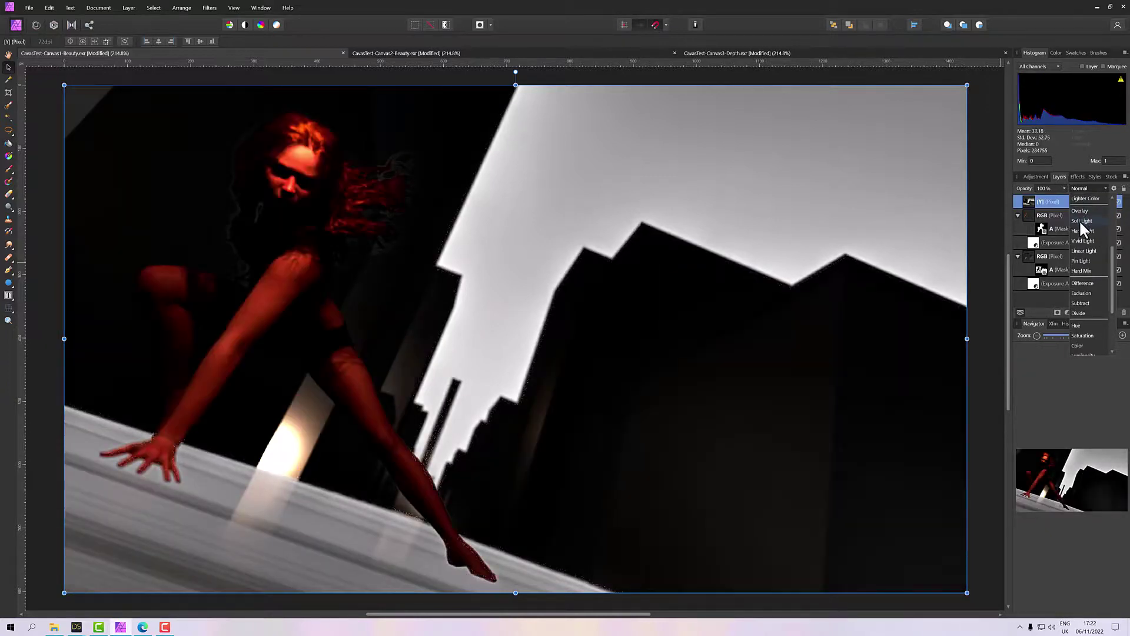
scroll(1078, 227, "up", 2)
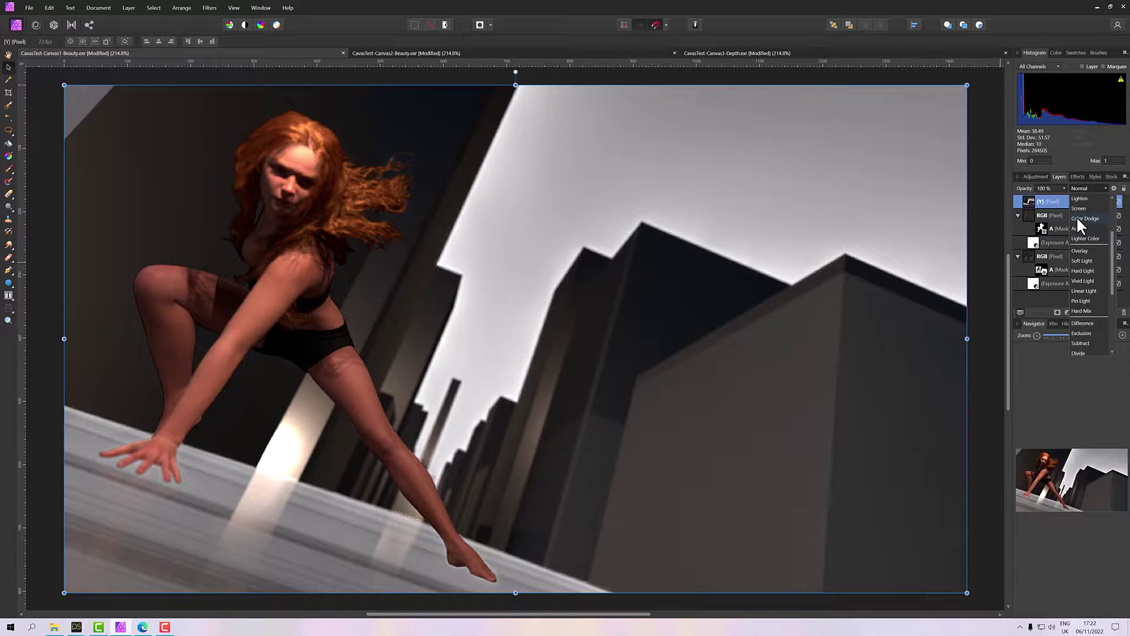
left_click(1077, 218)
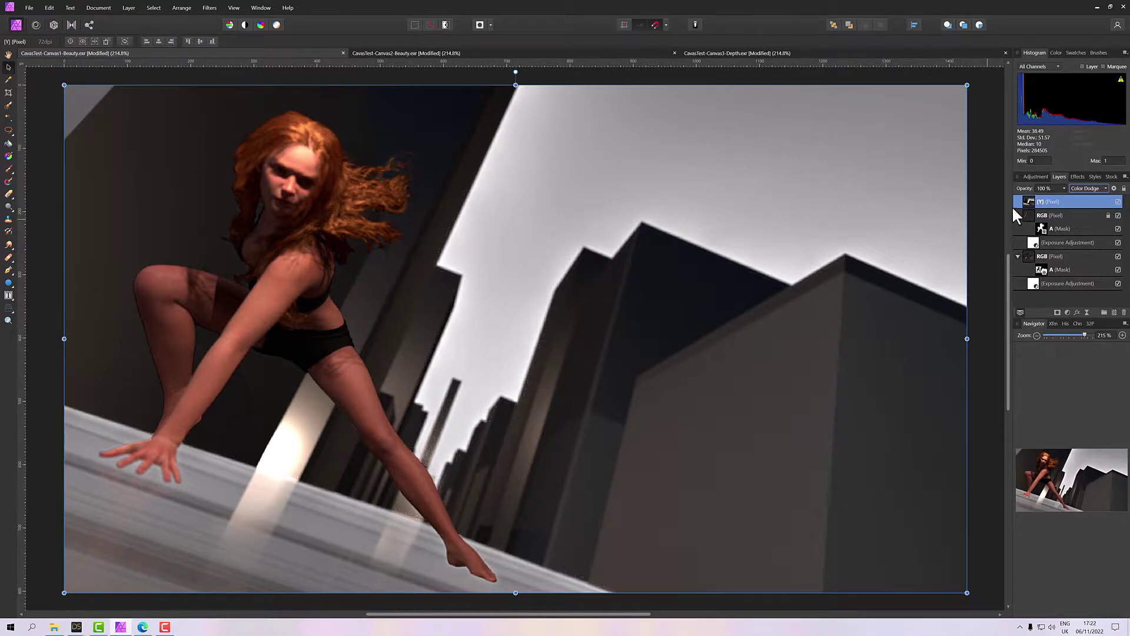
Step: Hide the depth layer and show it again to compare the composite with and without it
left_click(1118, 202)
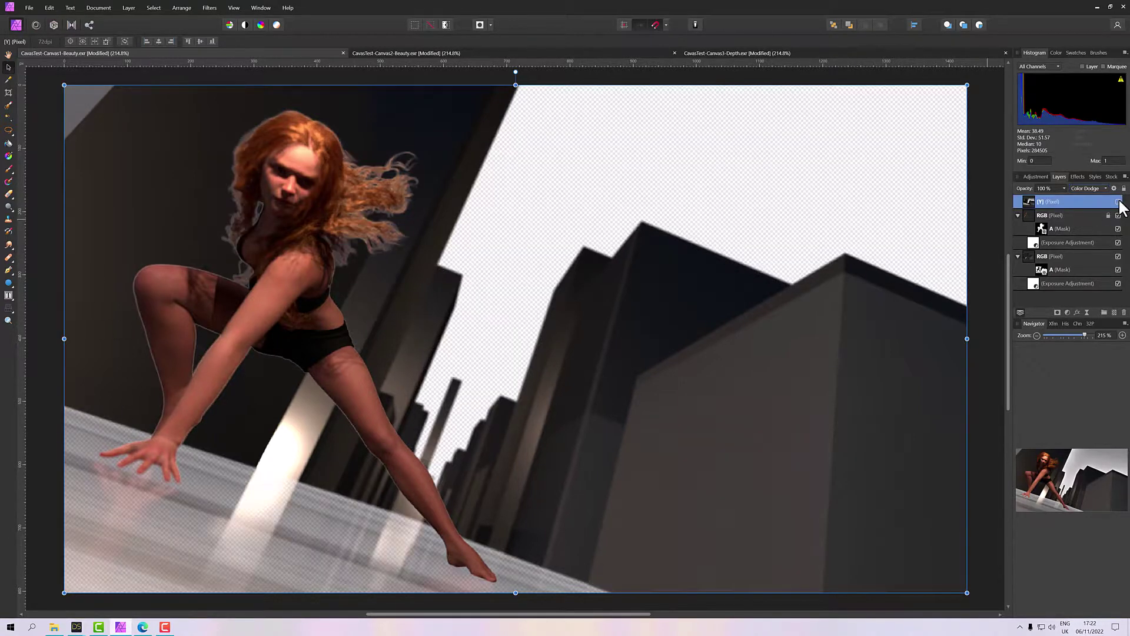
left_click(1118, 202)
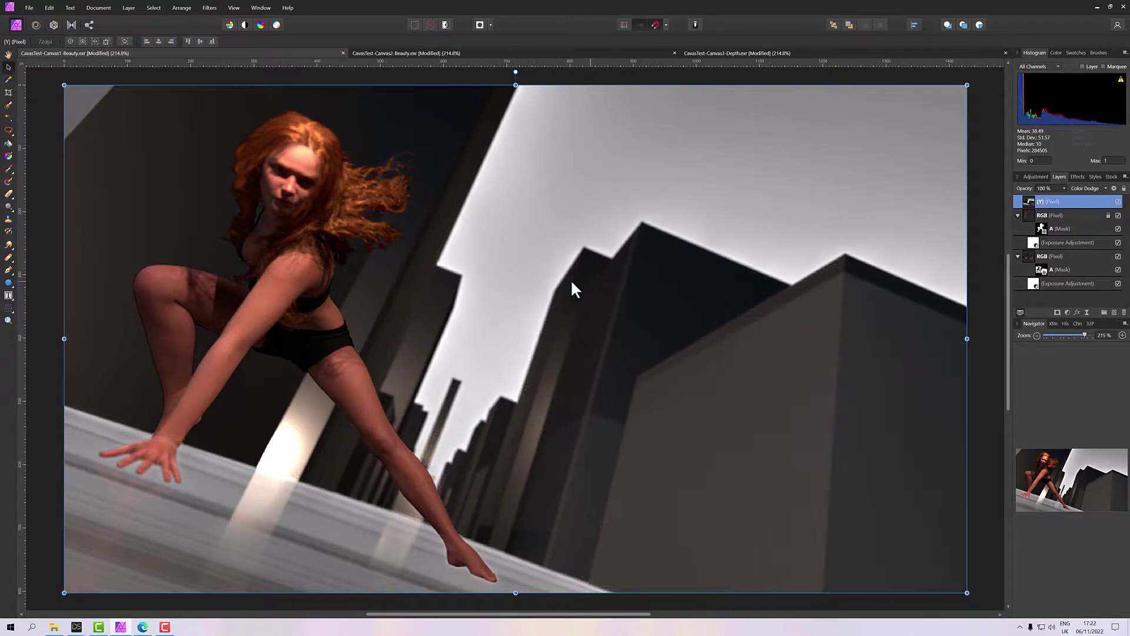
scroll(449, 303, "down", 1)
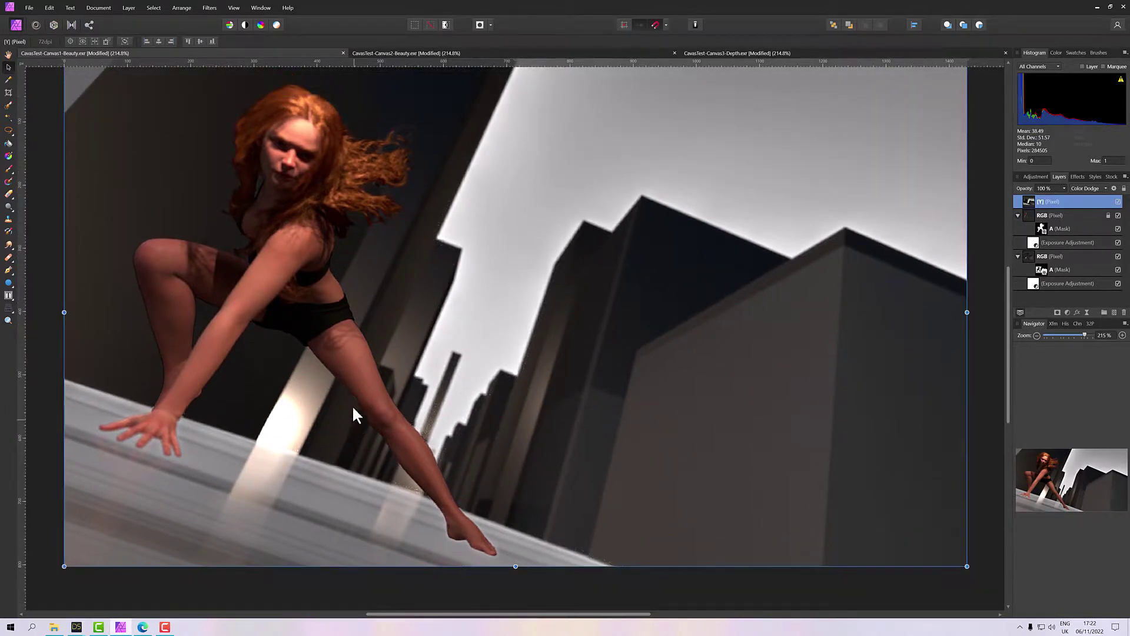
scroll(371, 360, "up", 1)
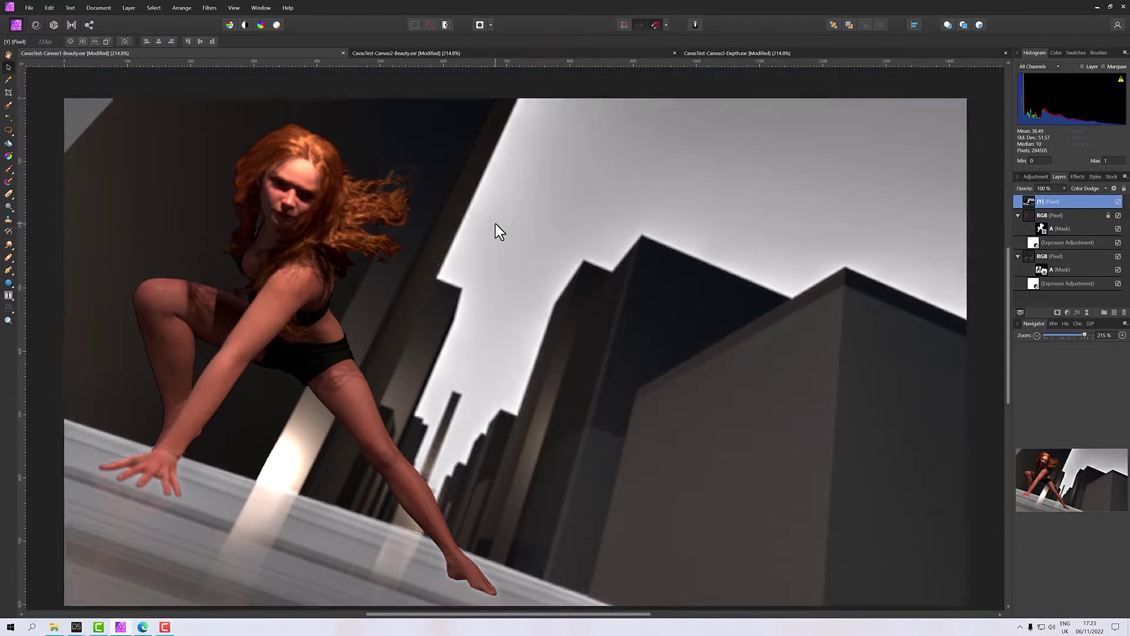
scroll(496, 224, "down", 1)
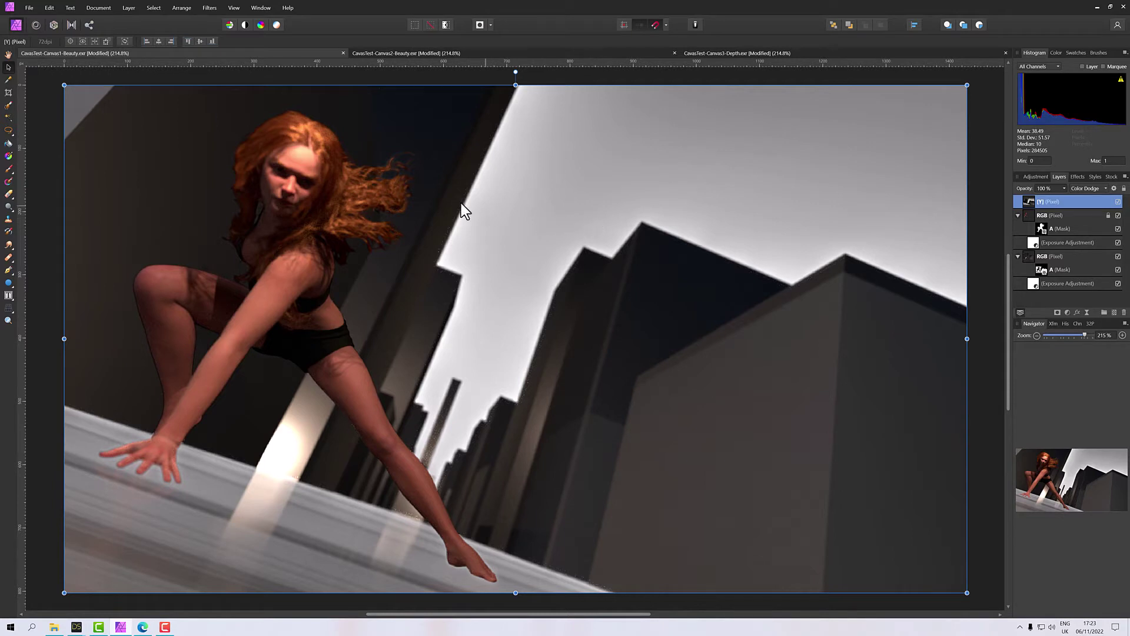
left_click(29, 8)
key("Escape")
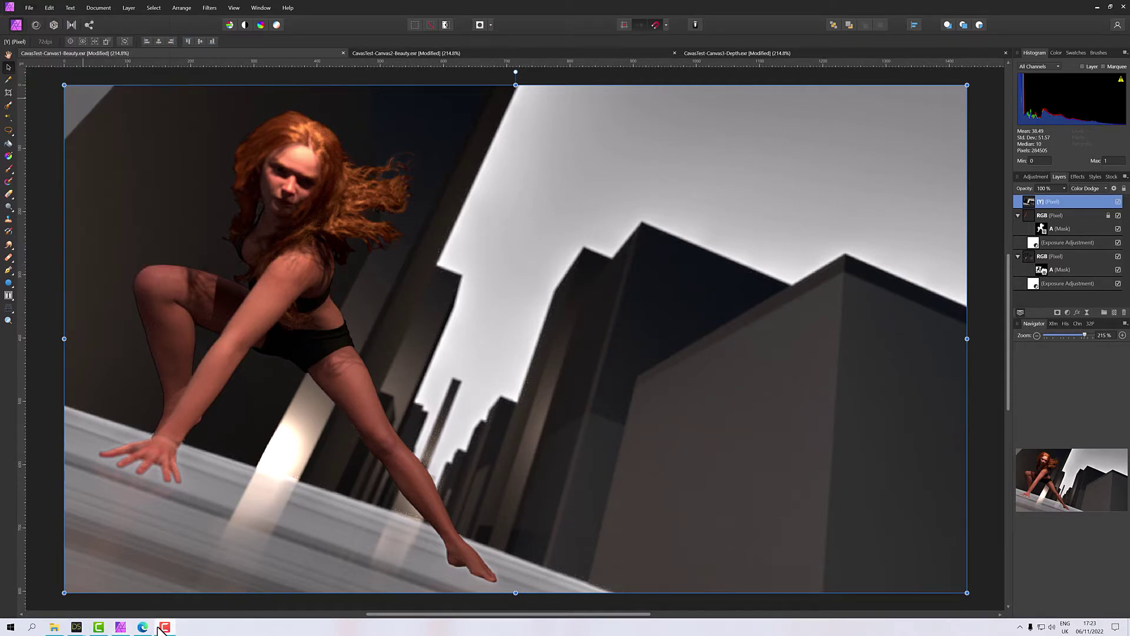